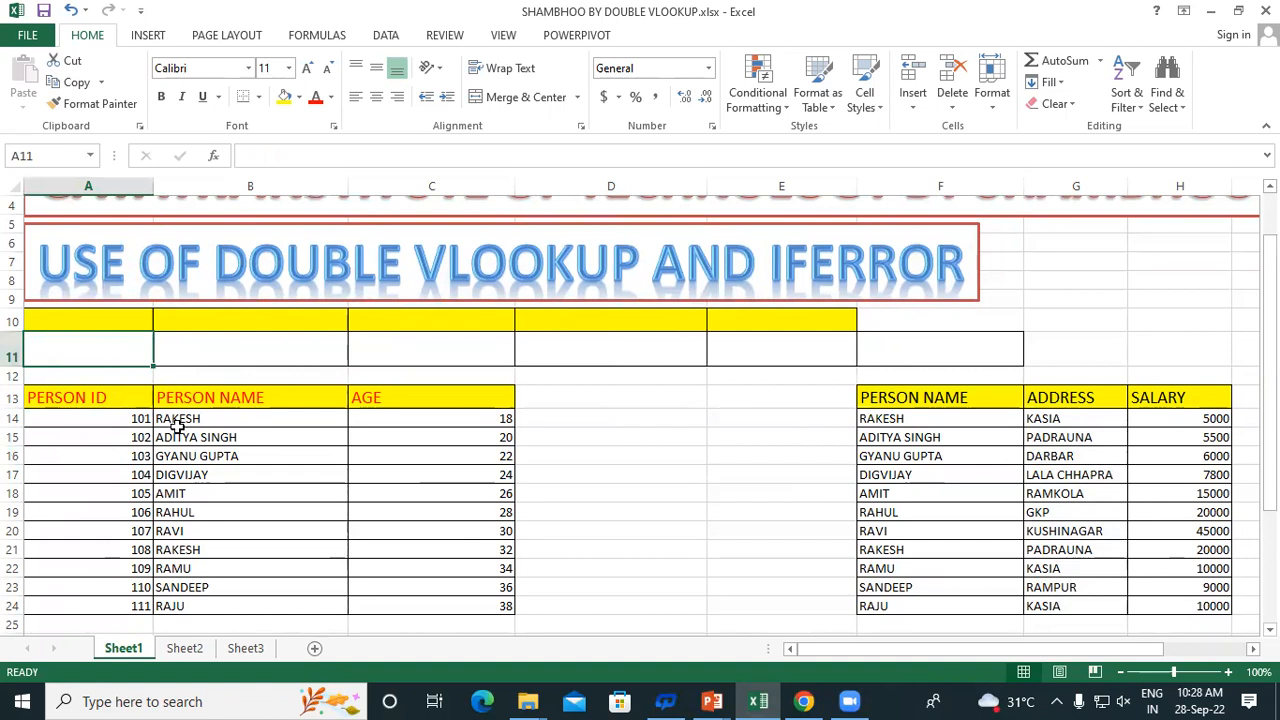
pyautogui.click(263, 400)
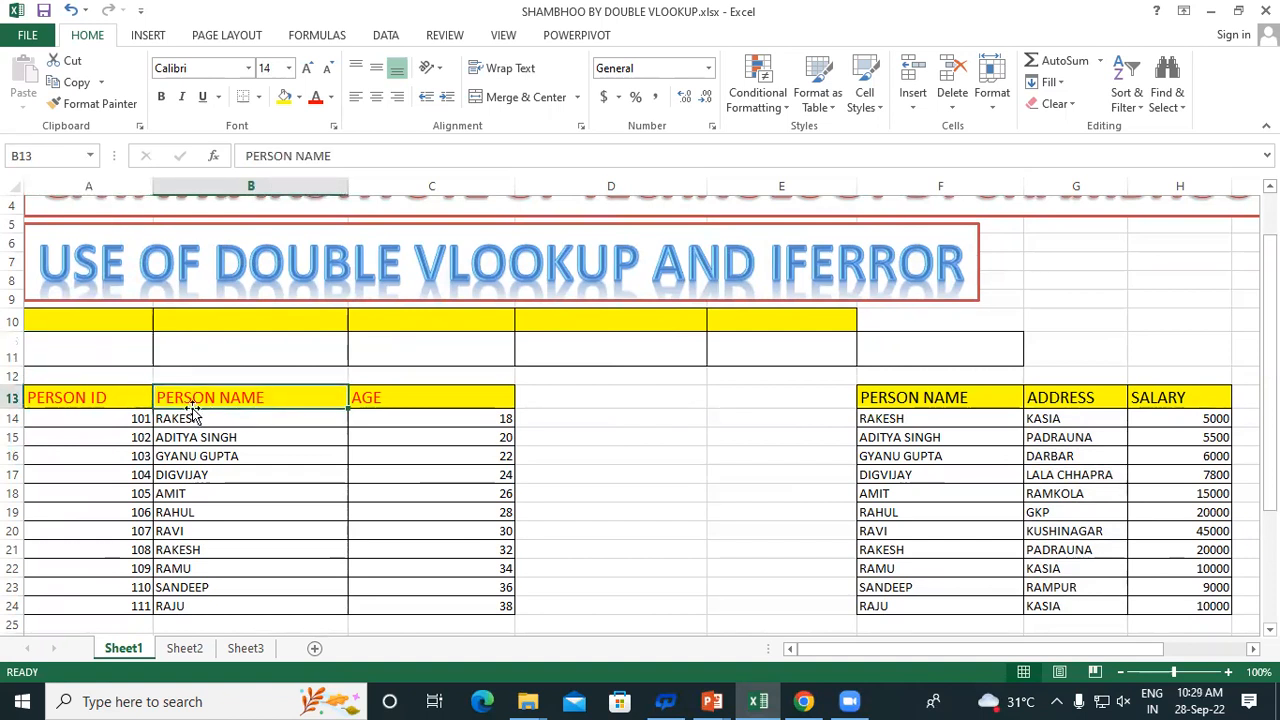
pyautogui.click(434, 397)
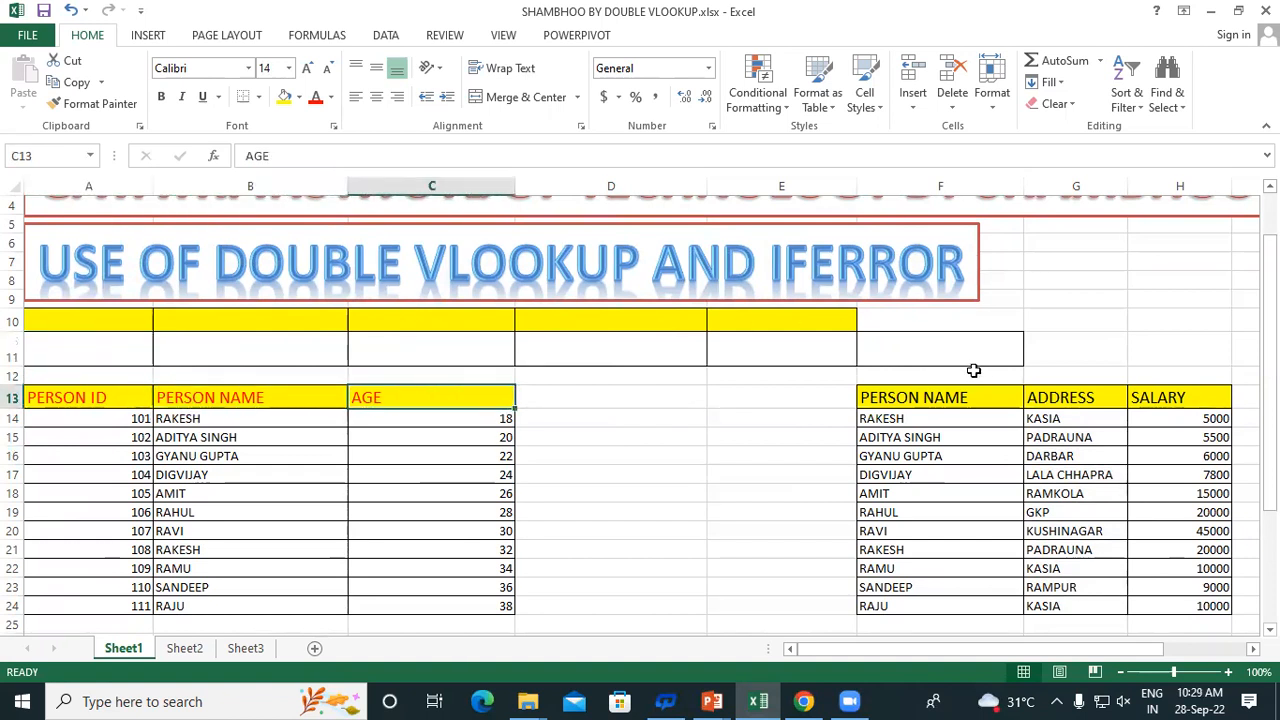
pyautogui.click(1068, 396)
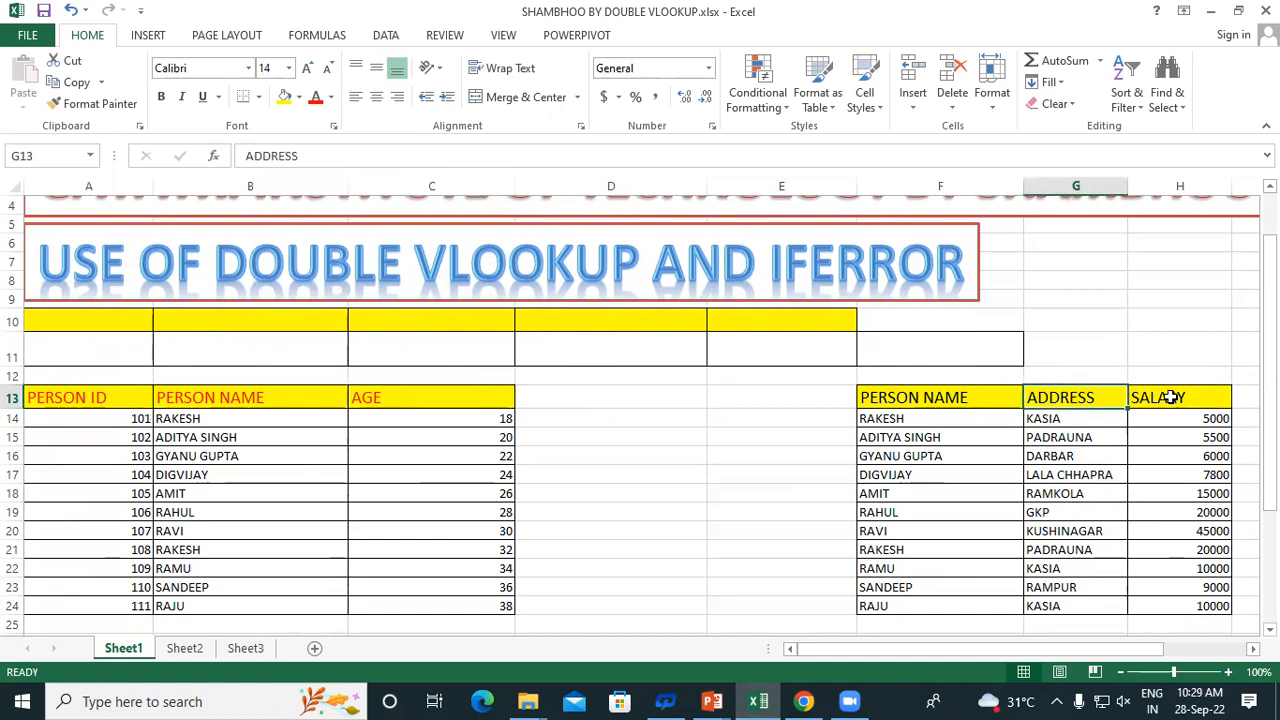
pyautogui.click(1171, 397)
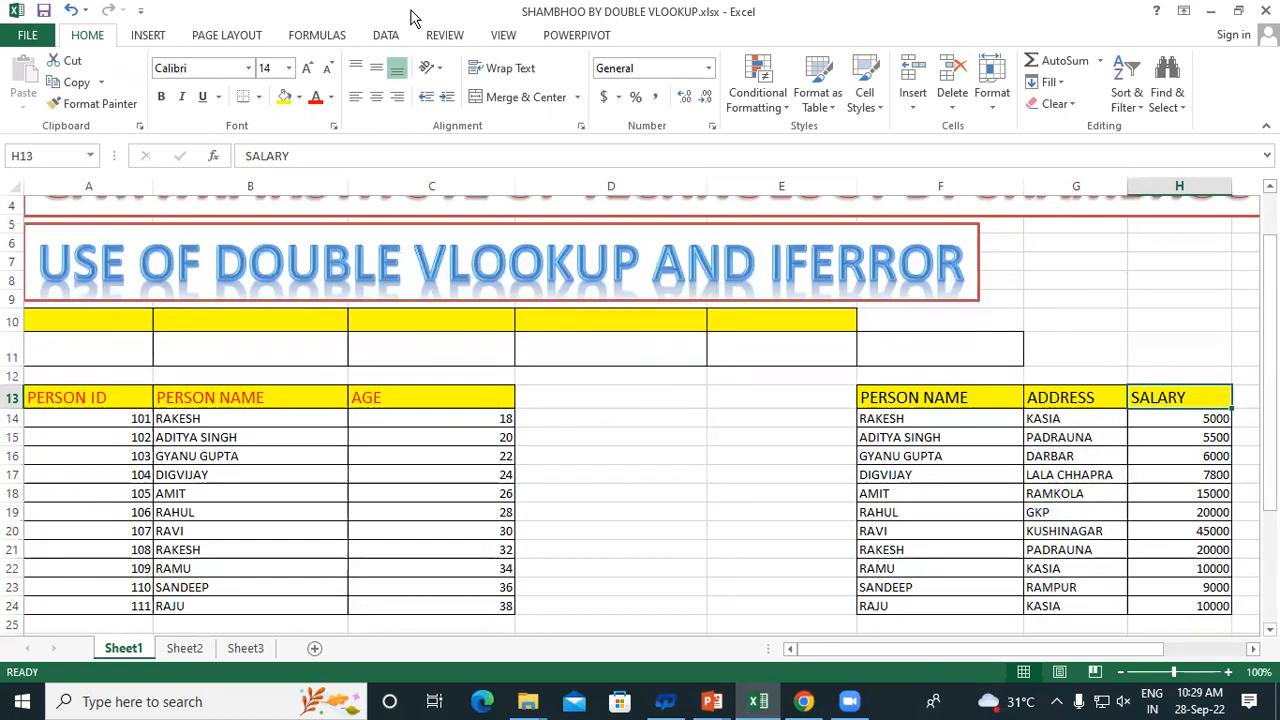
# Step: Copy the first person ID from cell A14 into the lookup cell A11
pyautogui.scroll(-1, 338, 415)
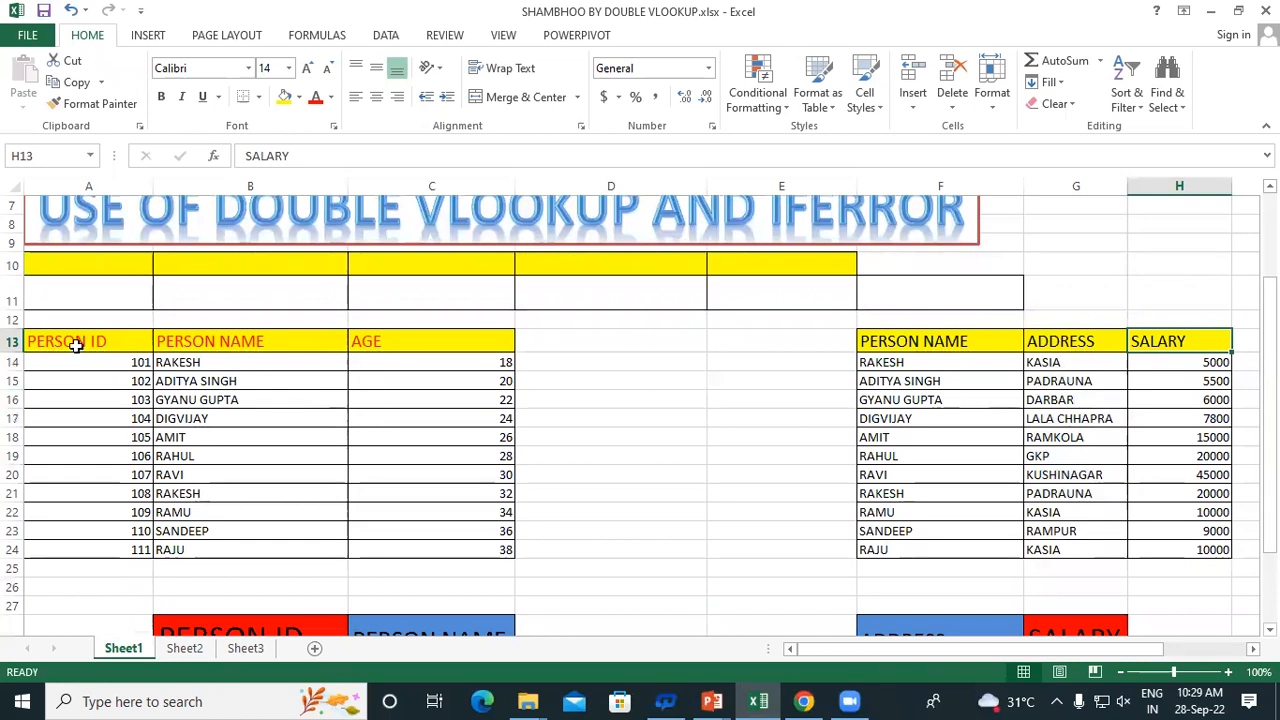
pyautogui.click(122, 363)
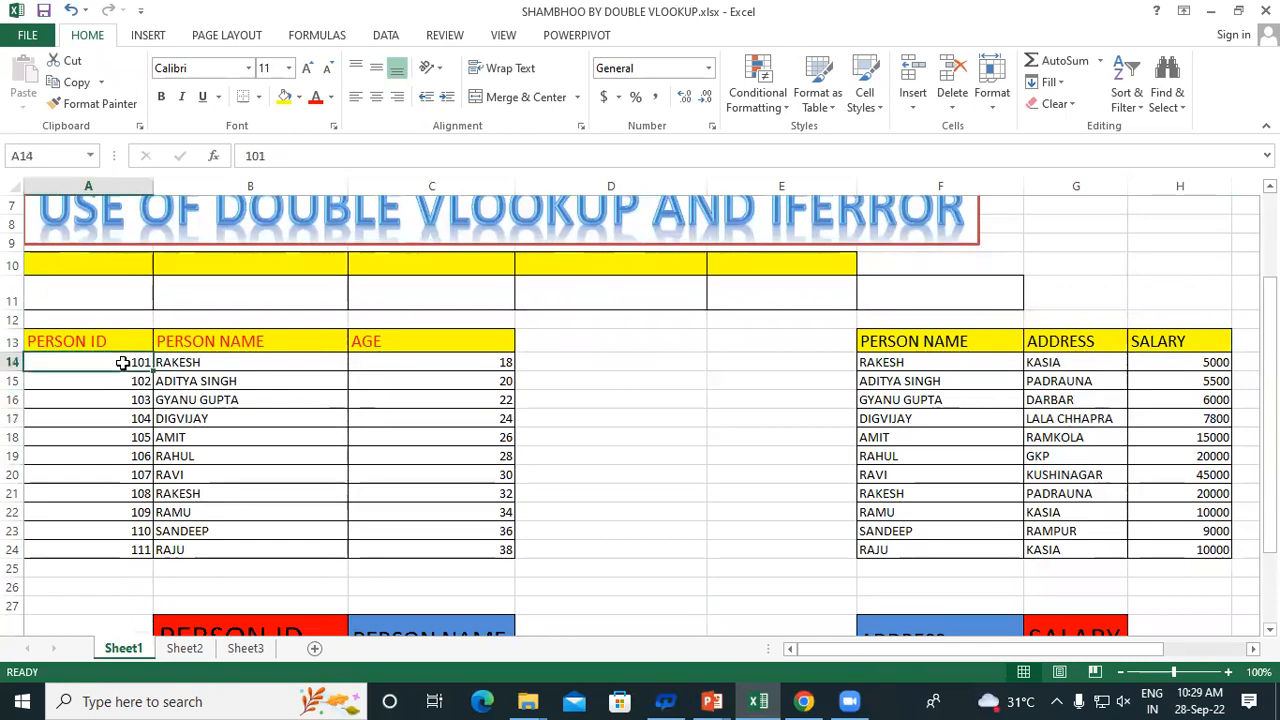
pyautogui.rightClick(122, 363)
pyautogui.click(162, 346)
pyautogui.scroll(1, 214, 414)
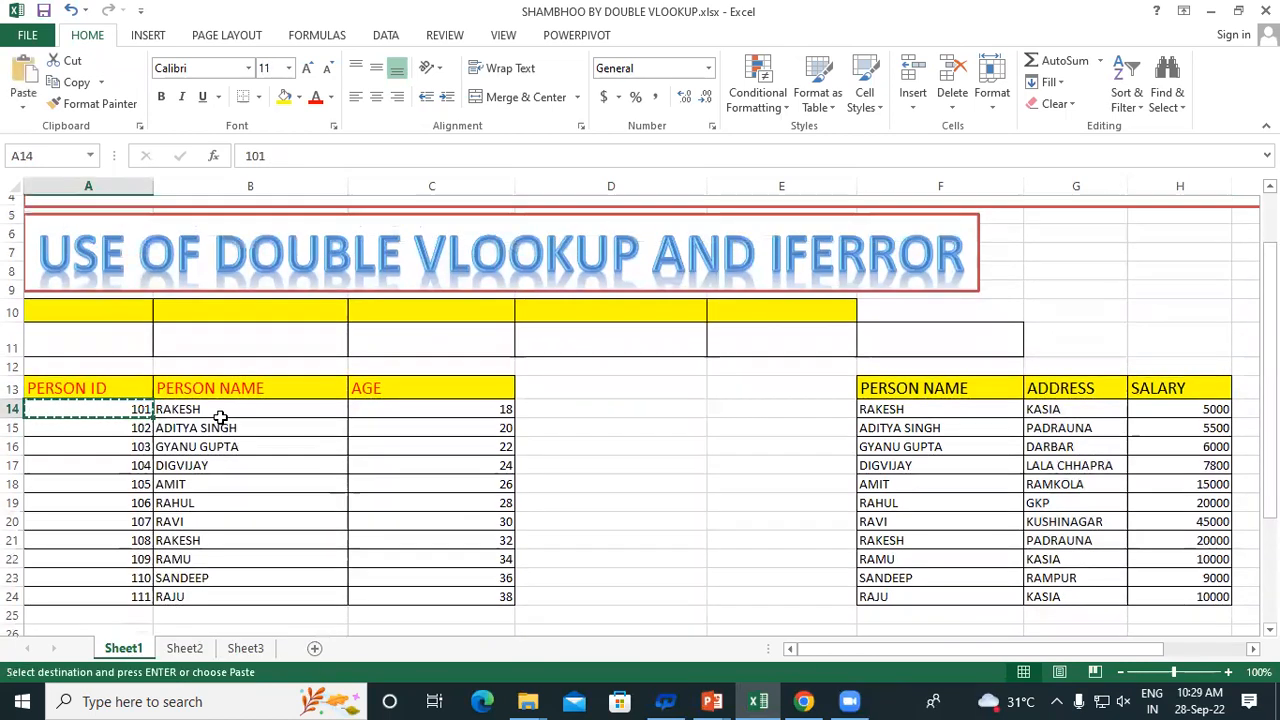
pyautogui.click(92, 346)
pyautogui.rightClick(92, 346)
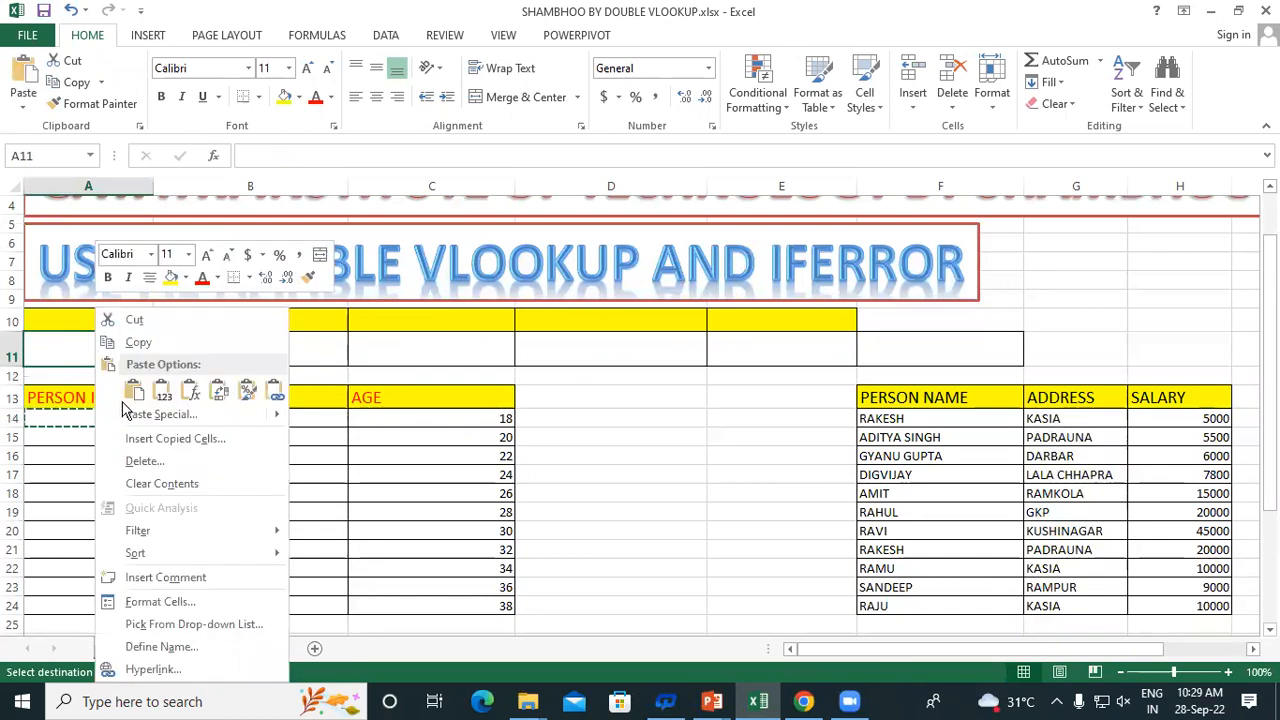
pyautogui.click(133, 392)
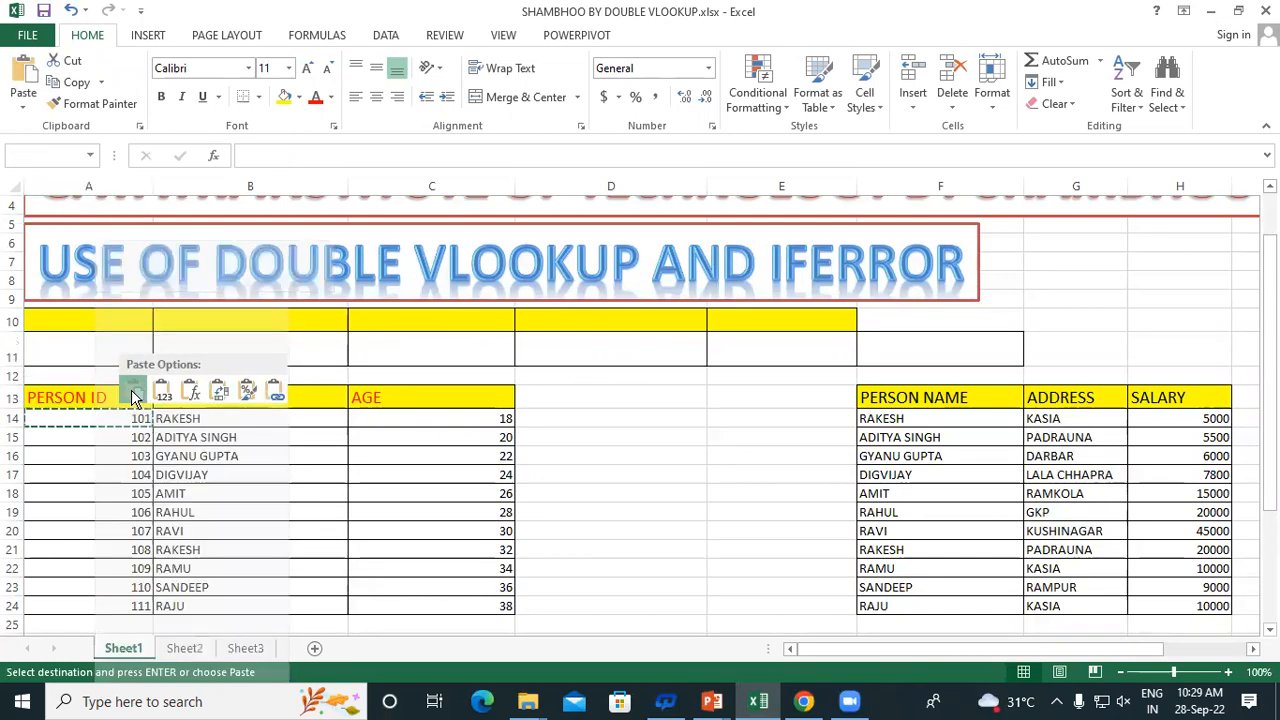
# Step: Copy the PERSON ID, PERSON NAME and AGE headers from A13:C13 into the yellow header row starting at A10
pyautogui.click(294, 320)
pyautogui.moveTo(89, 398); pyautogui.dragTo(456, 393)
pyautogui.hotkey('ctrl', 'c')
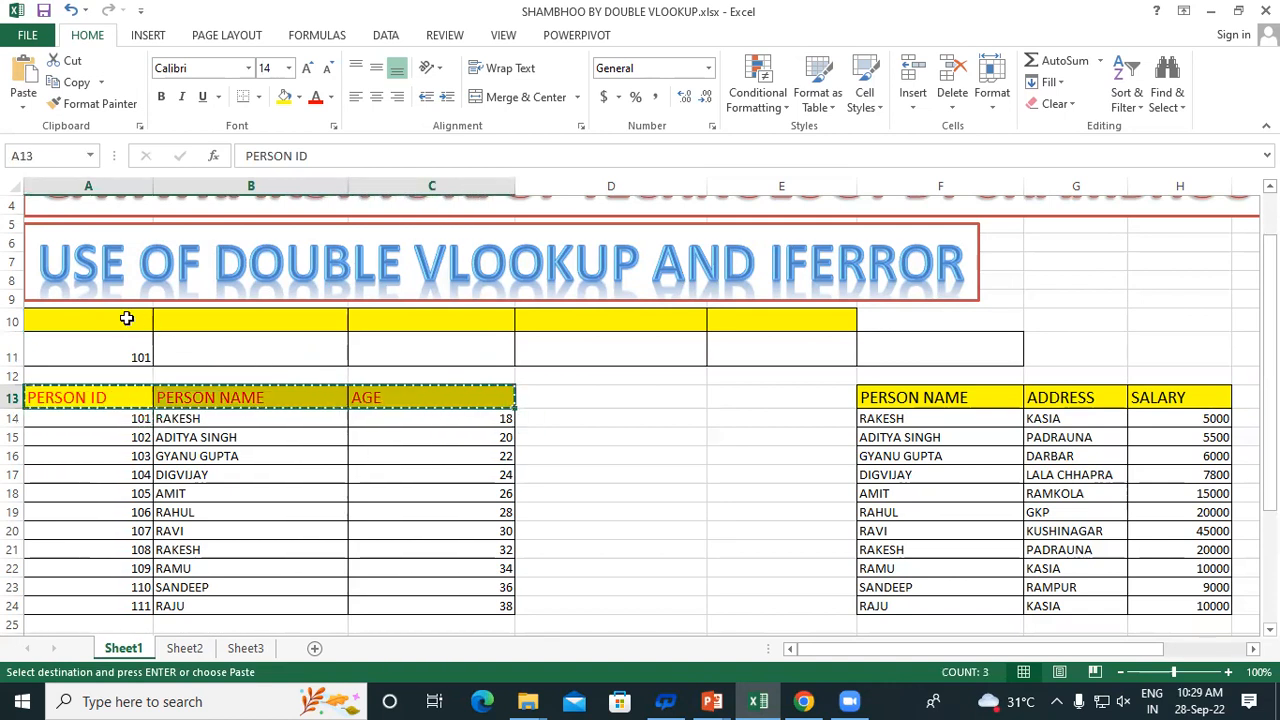
pyautogui.click(127, 318)
pyautogui.hotkey('ctrl', 'v')
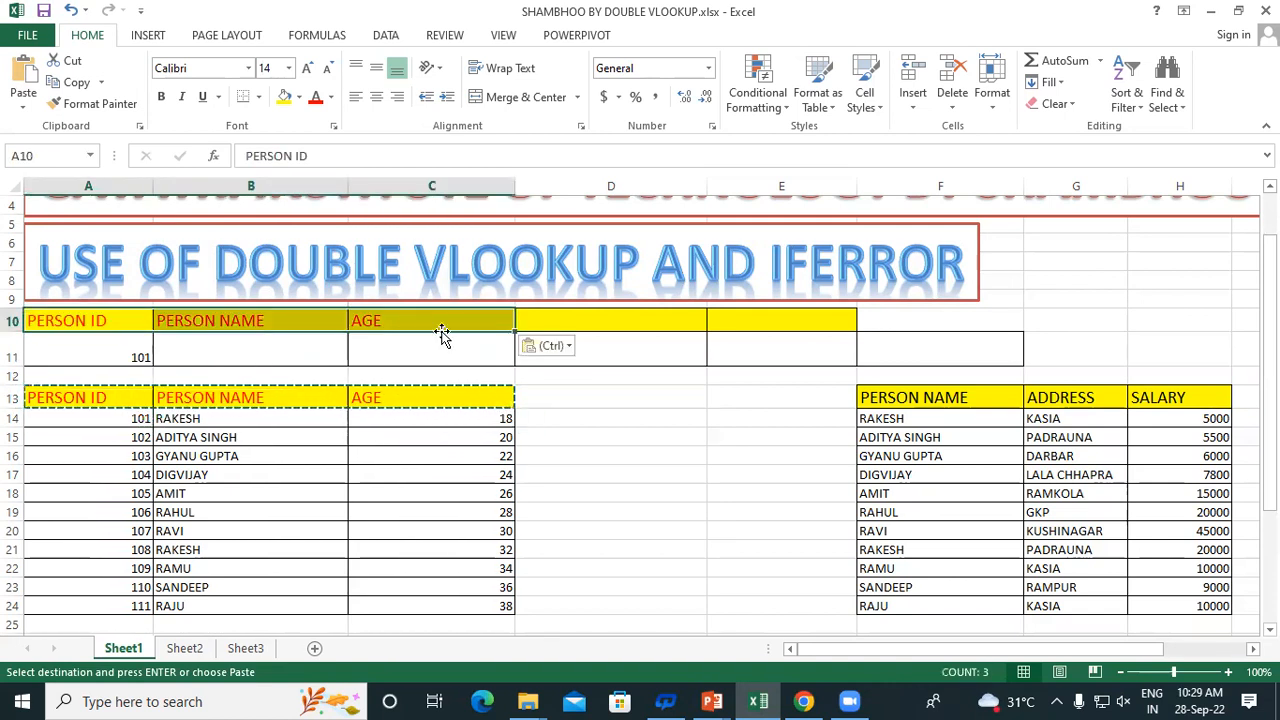
# Step: Copy the PERSON NAME, ADDRESS and SALARY headers from F13:H13 into row 10 starting at D10
pyautogui.click(914, 392)
pyautogui.moveTo(957, 397); pyautogui.dragTo(1172, 397)
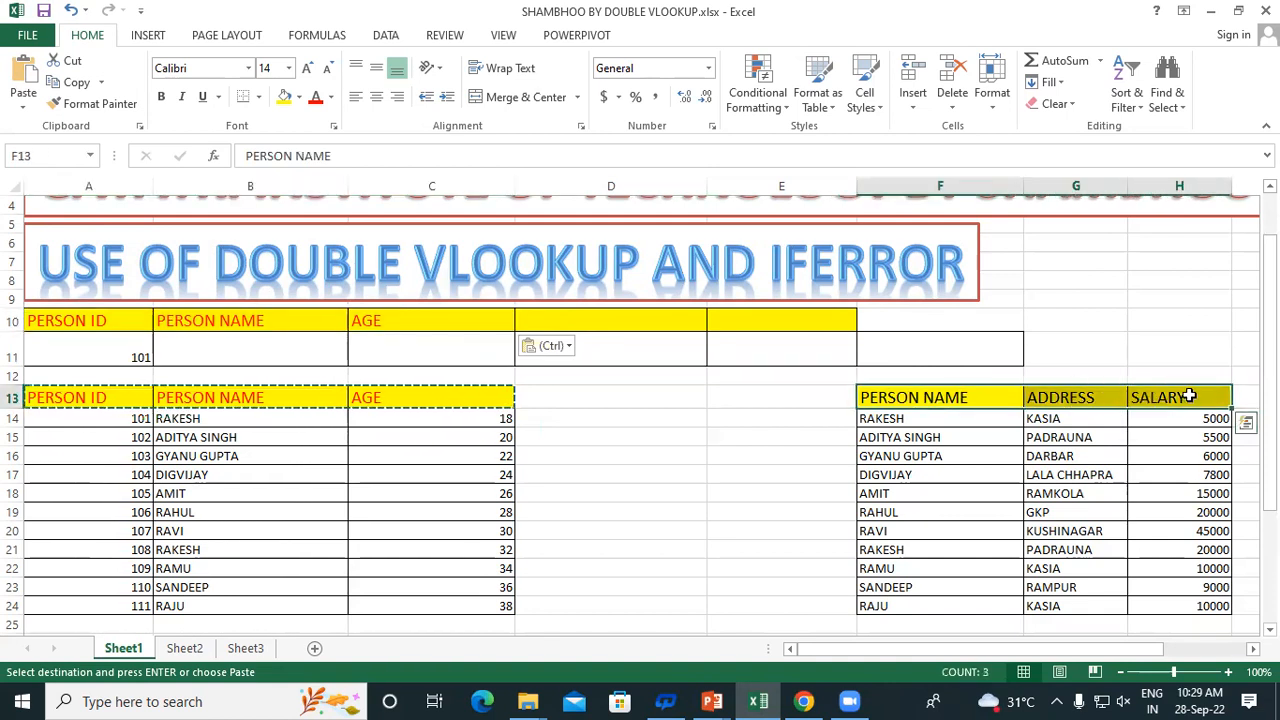
pyautogui.press('Escape')
pyautogui.hotkey('ctrl', 'c')
pyautogui.click(566, 318)
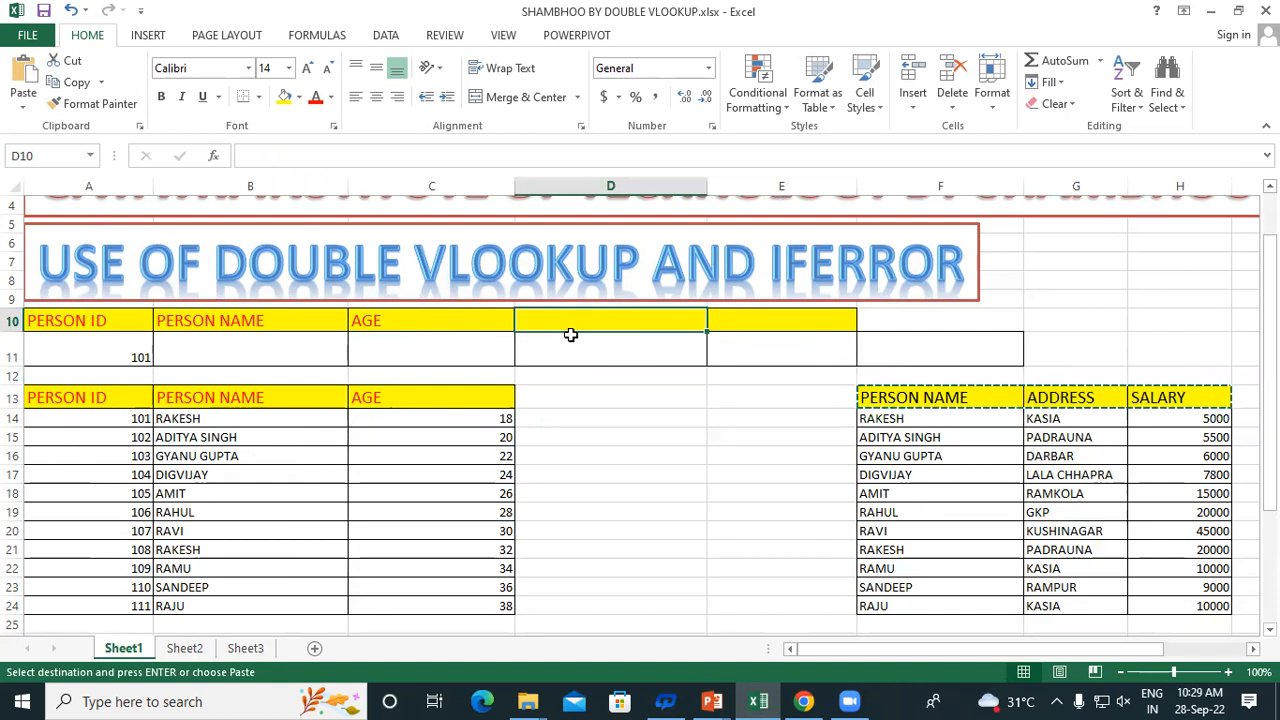
pyautogui.hotkey('ctrl', 'v')
pyautogui.click(903, 340)
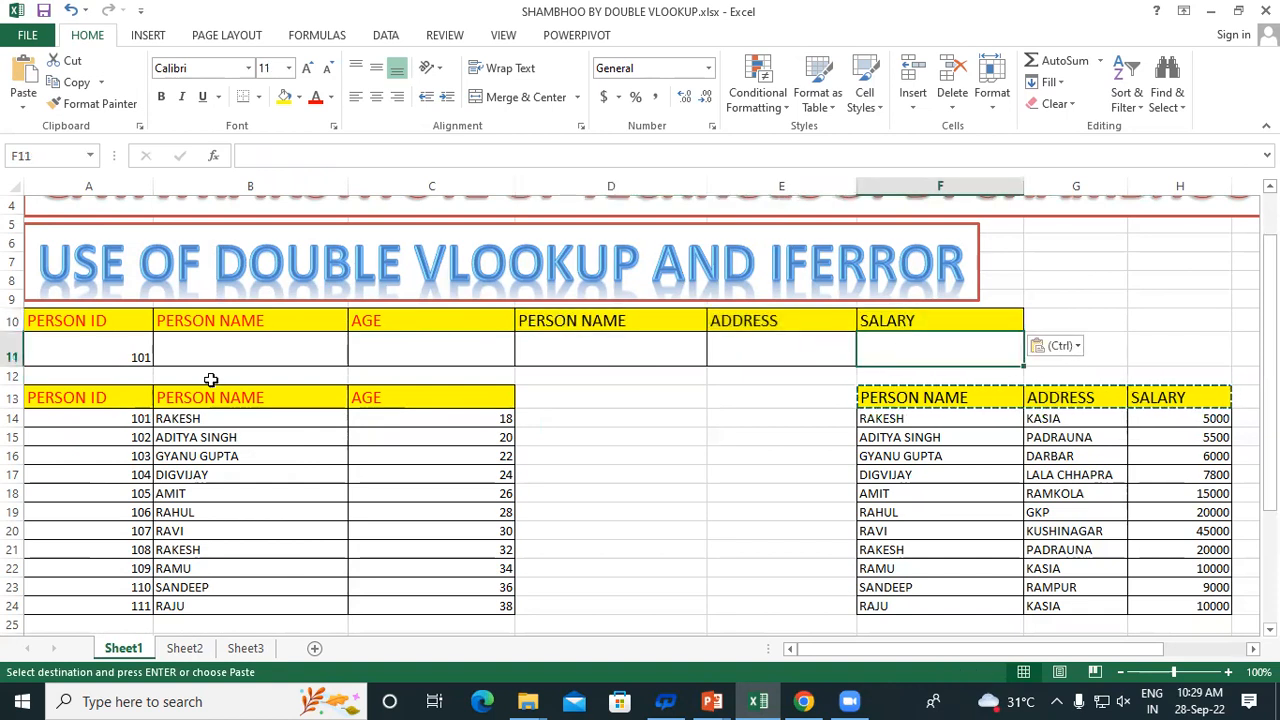
pyautogui.click(94, 354)
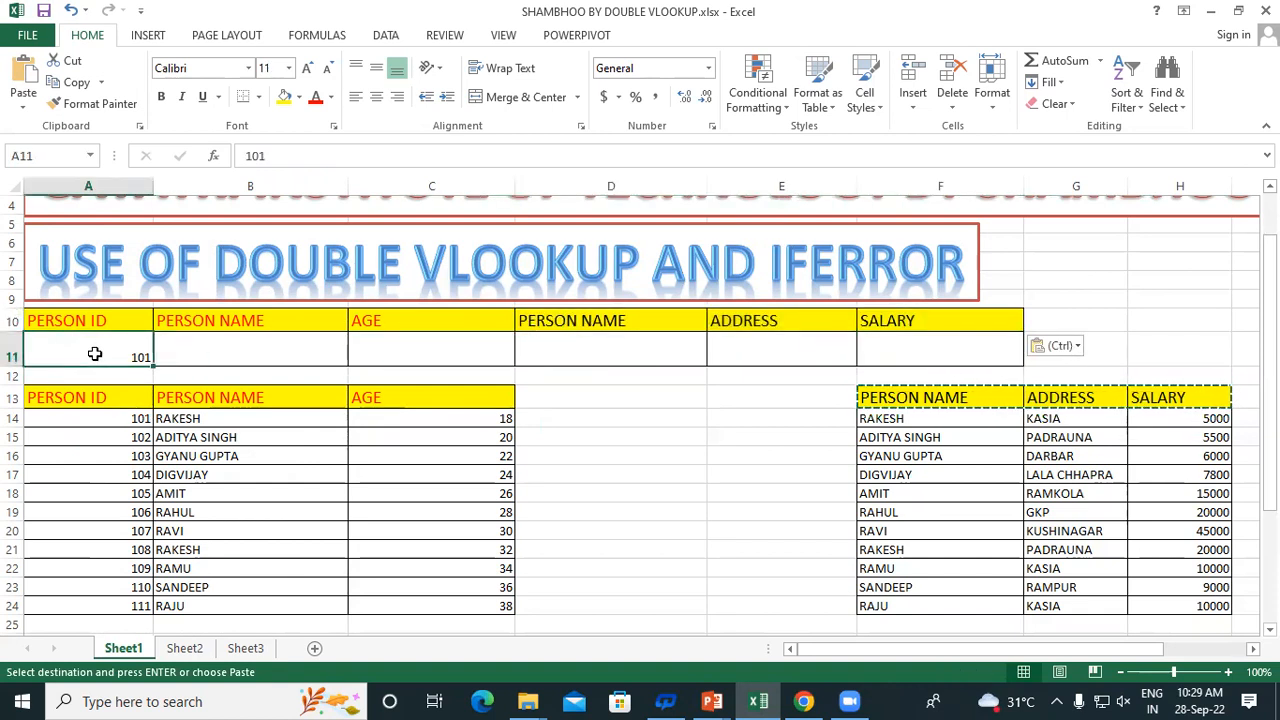
pyautogui.click(262, 320)
pyautogui.click(253, 343)
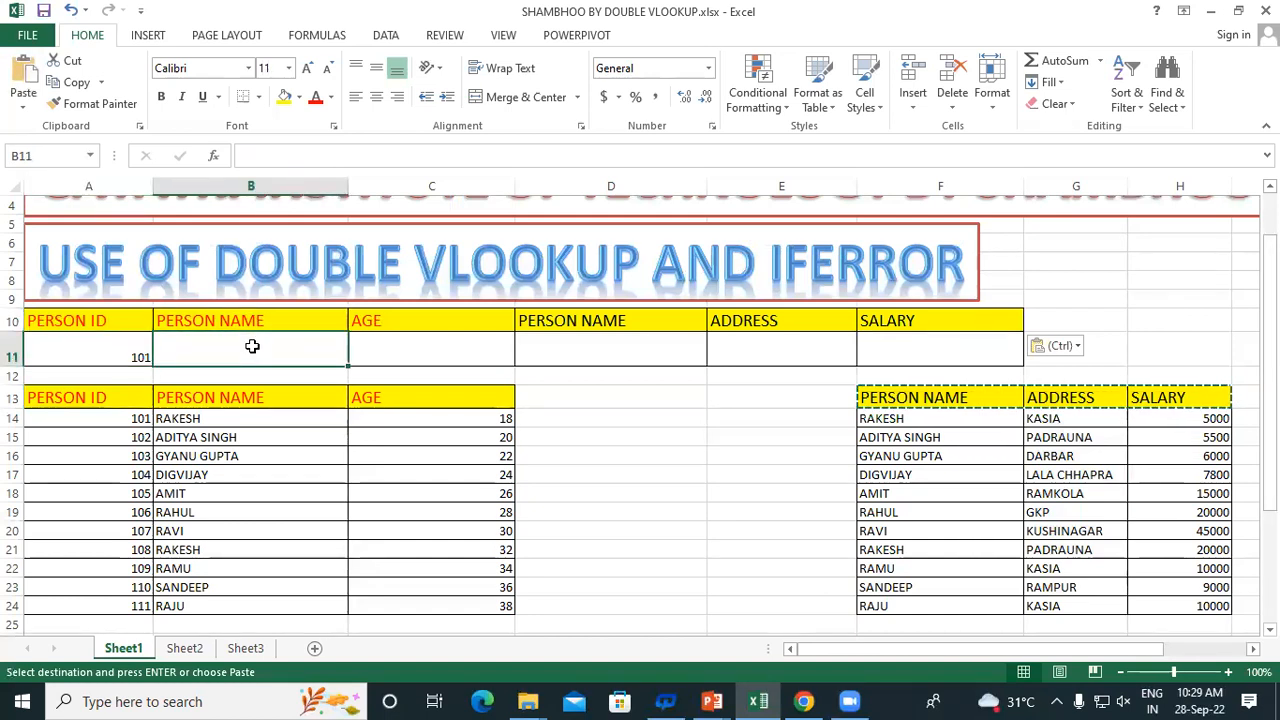
pyautogui.click(428, 358)
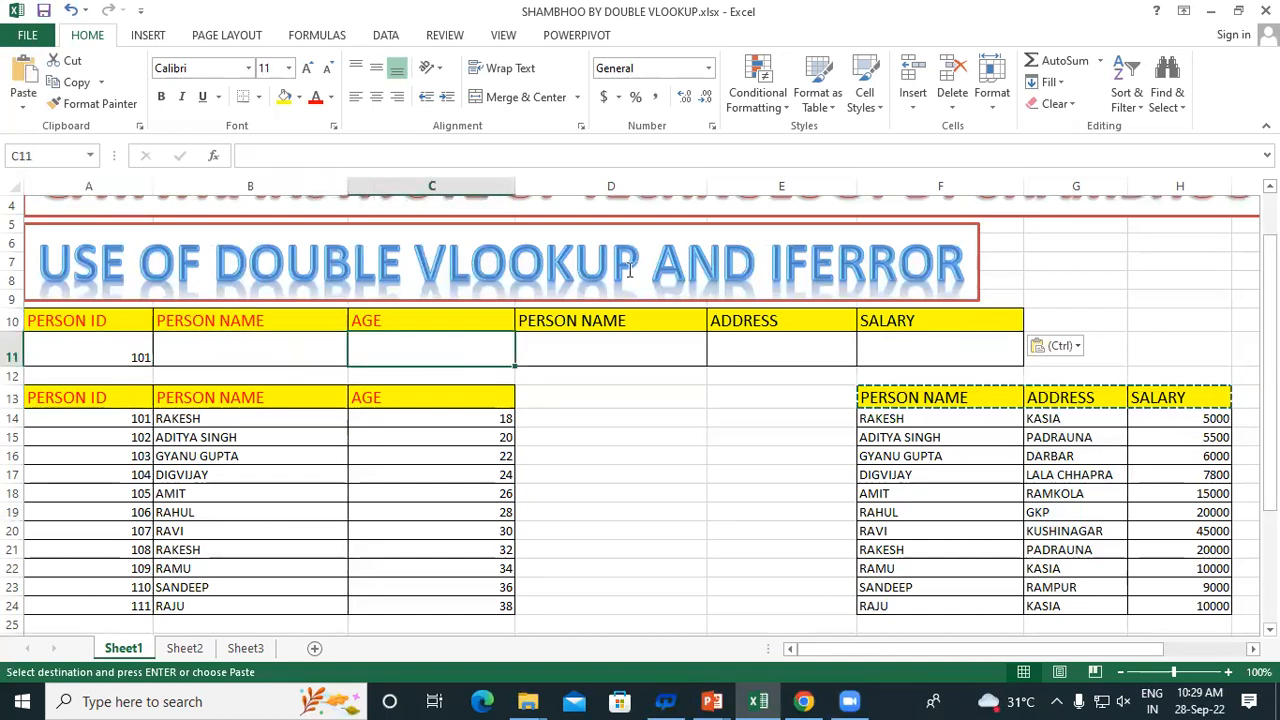
pyautogui.click(600, 321)
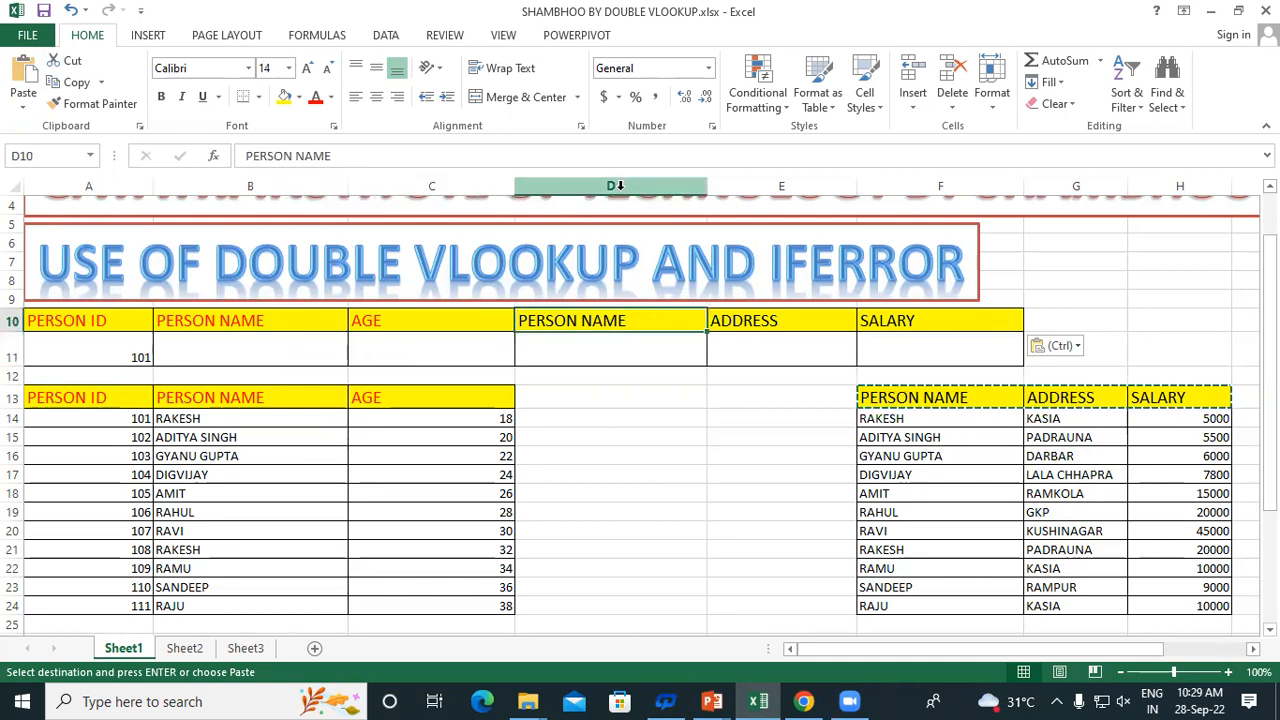
pyautogui.moveTo(766, 322); pyautogui.dragTo(882, 320)
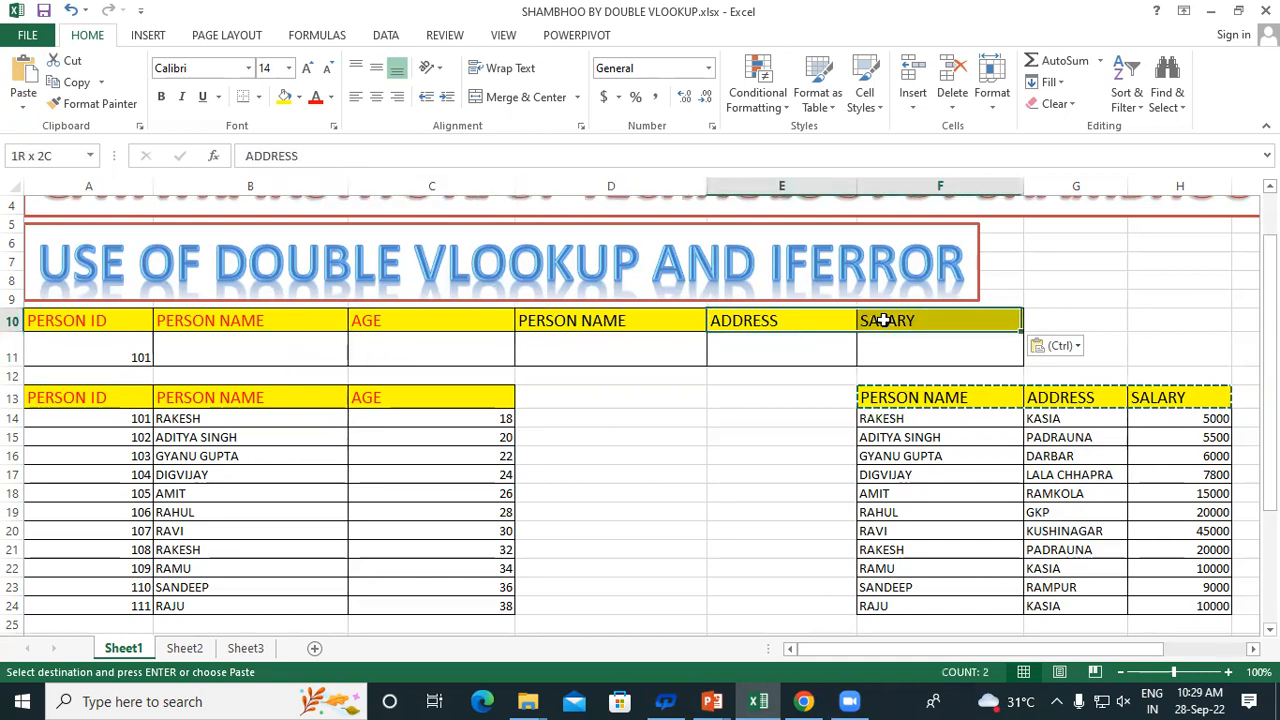
# Step: Delete the duplicate PERSON NAME header in D10 and move the ADDRESS and SALARY headers to D10:E10
pyautogui.click(613, 320)
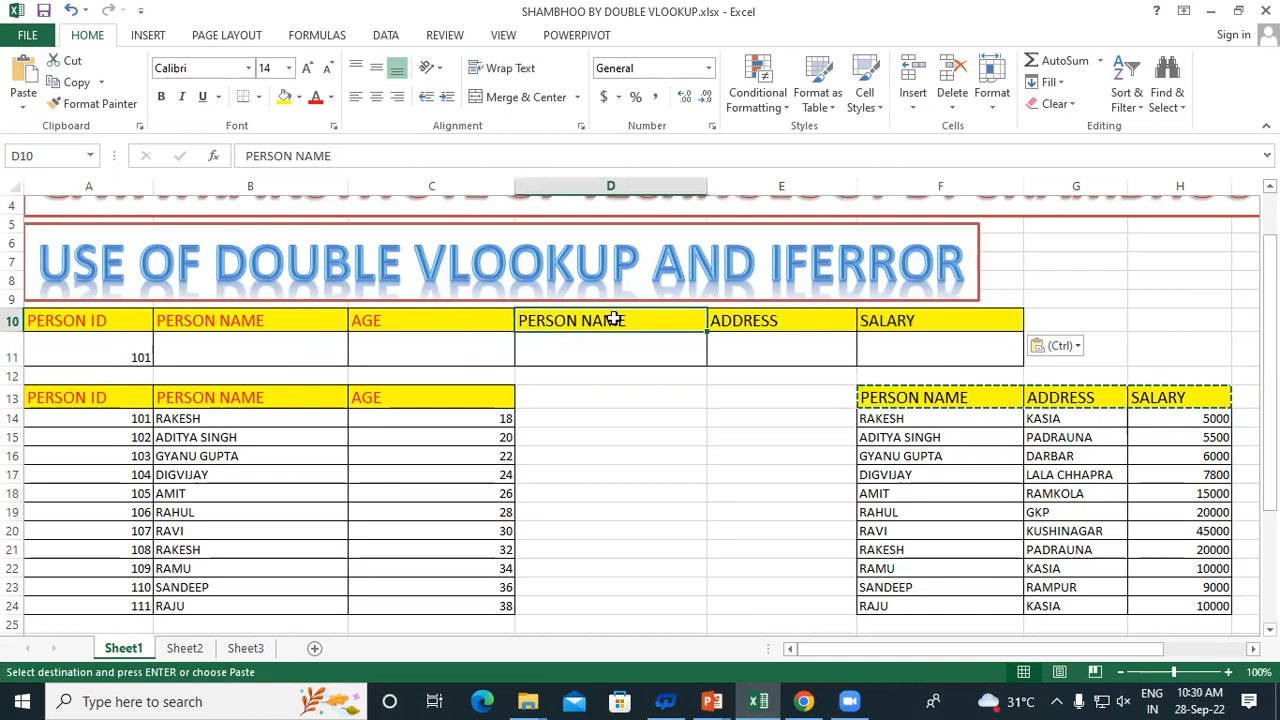
pyautogui.press('Delete')
pyautogui.moveTo(737, 322); pyautogui.dragTo(902, 322)
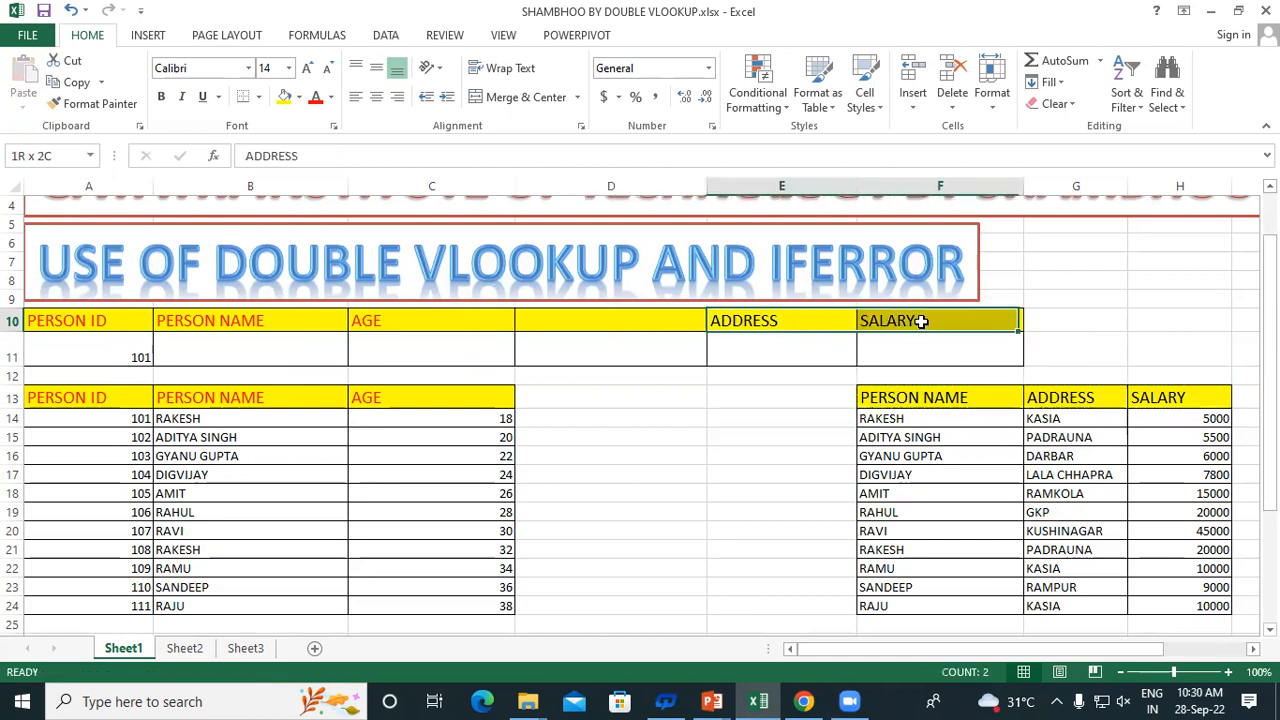
pyautogui.moveTo(712, 310); pyautogui.dragTo(584, 312)
pyautogui.click(625, 346)
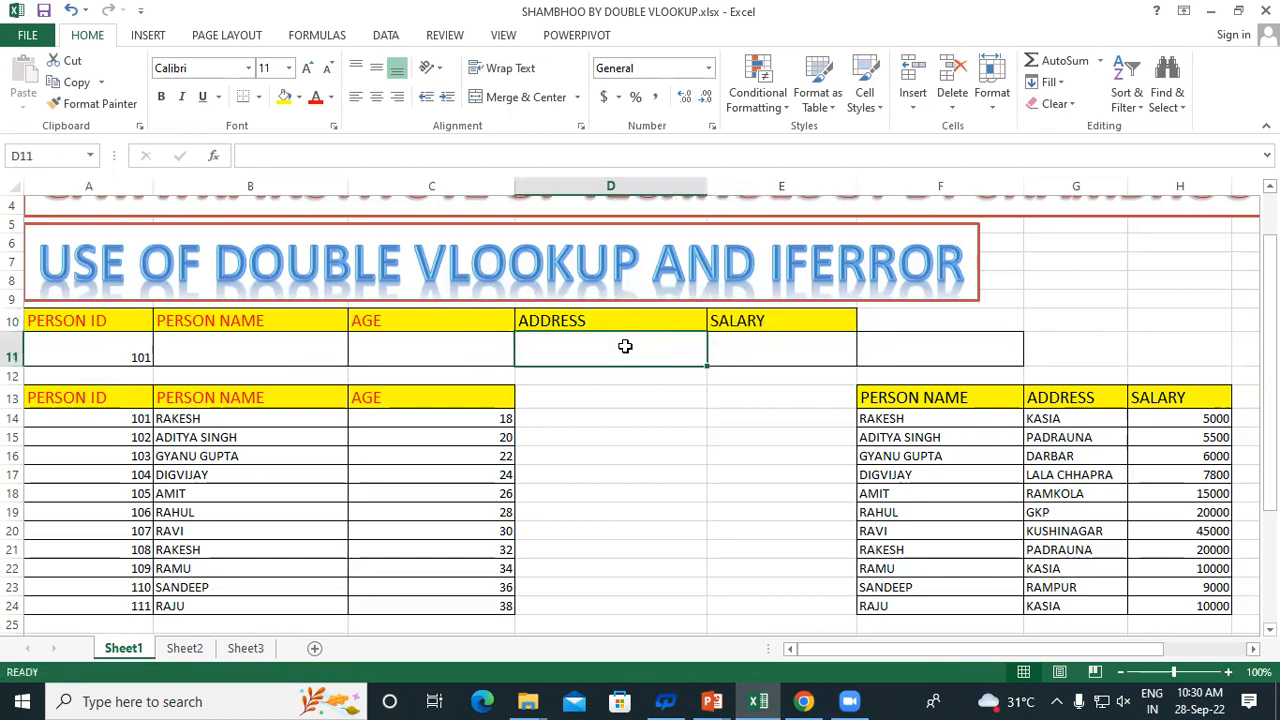
pyautogui.click(55, 346)
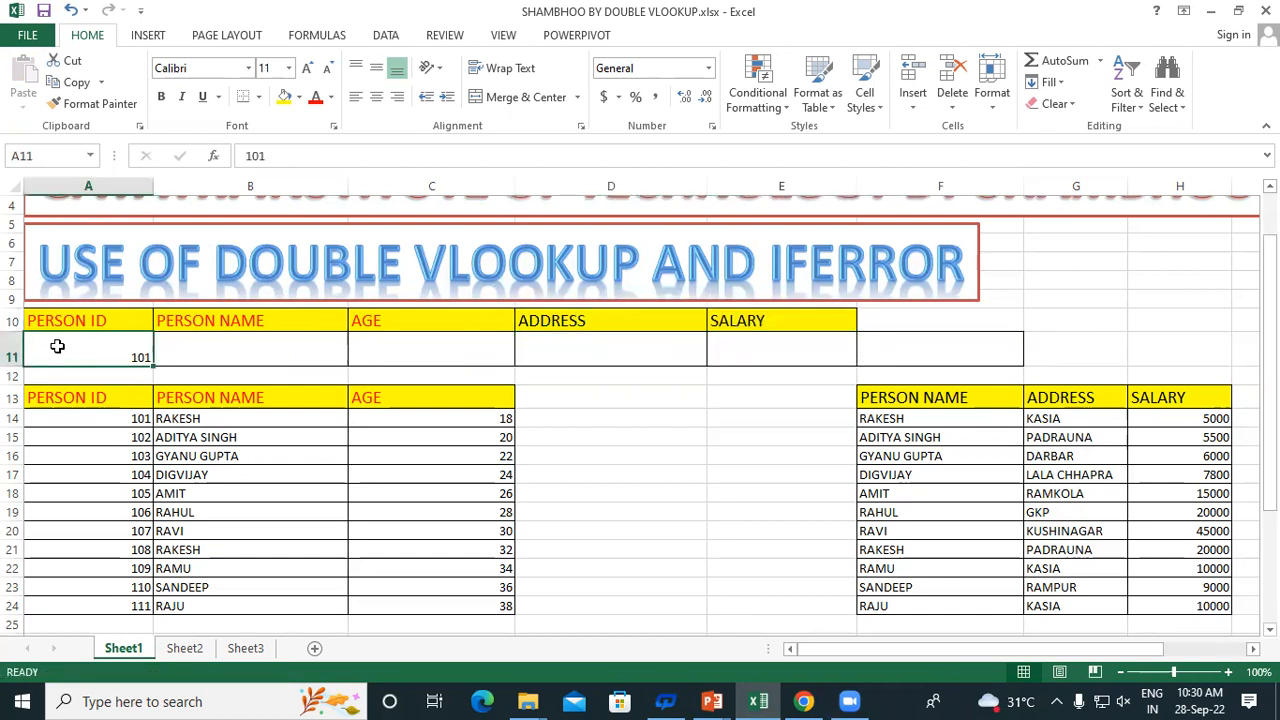
# Step: Enter =VLOOKUP(A11,A13:C24,2,0) in B11 to look up the person name for the ID in A11
pyautogui.click(204, 344)
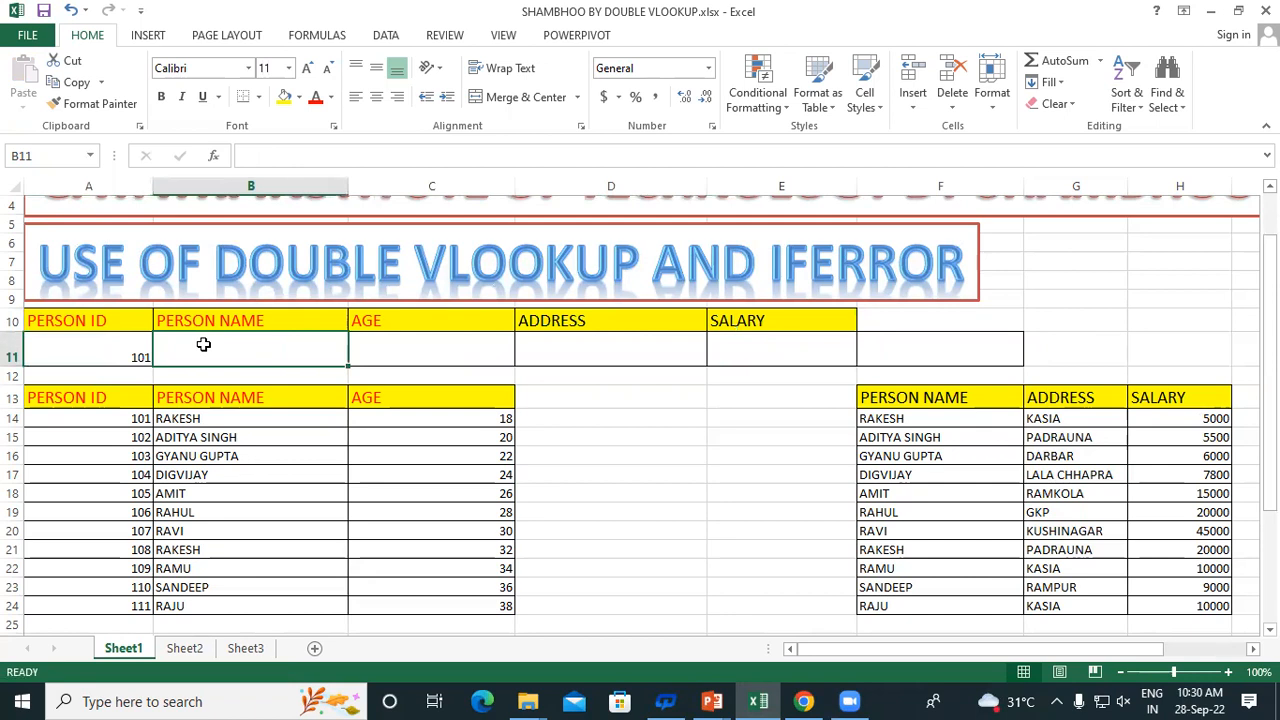
pyautogui.write('=')
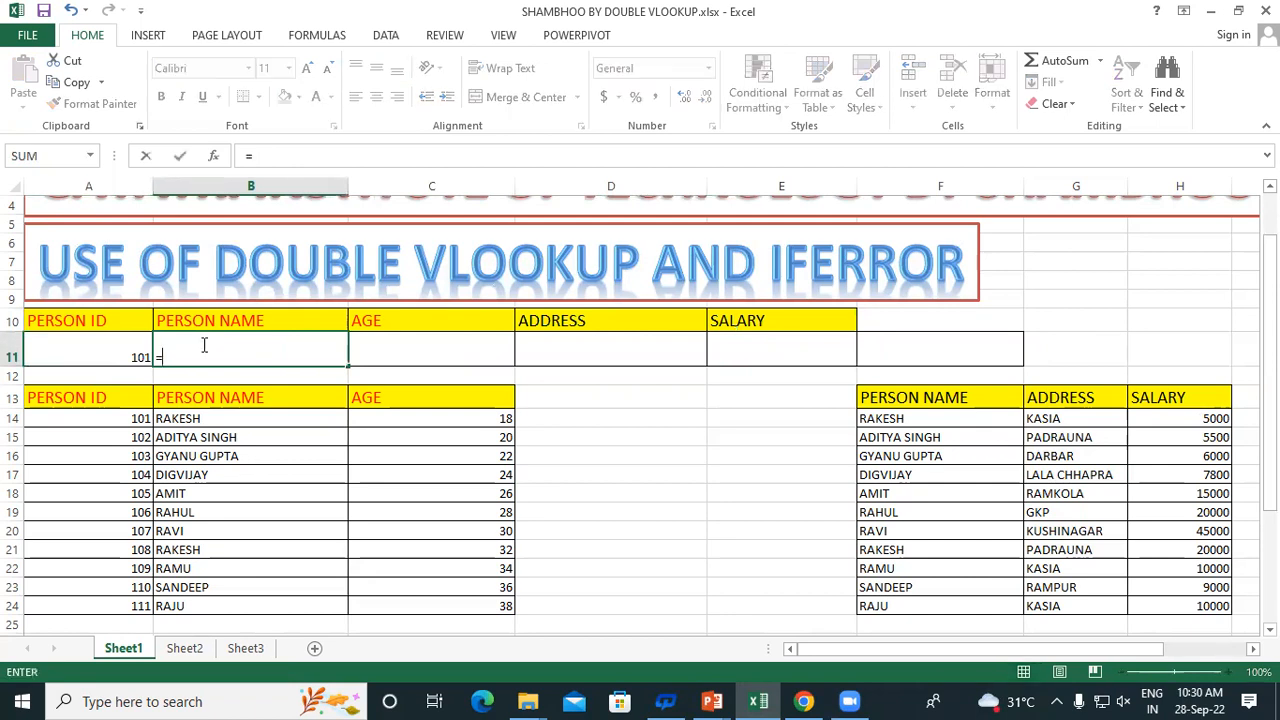
pyautogui.write('vlo')
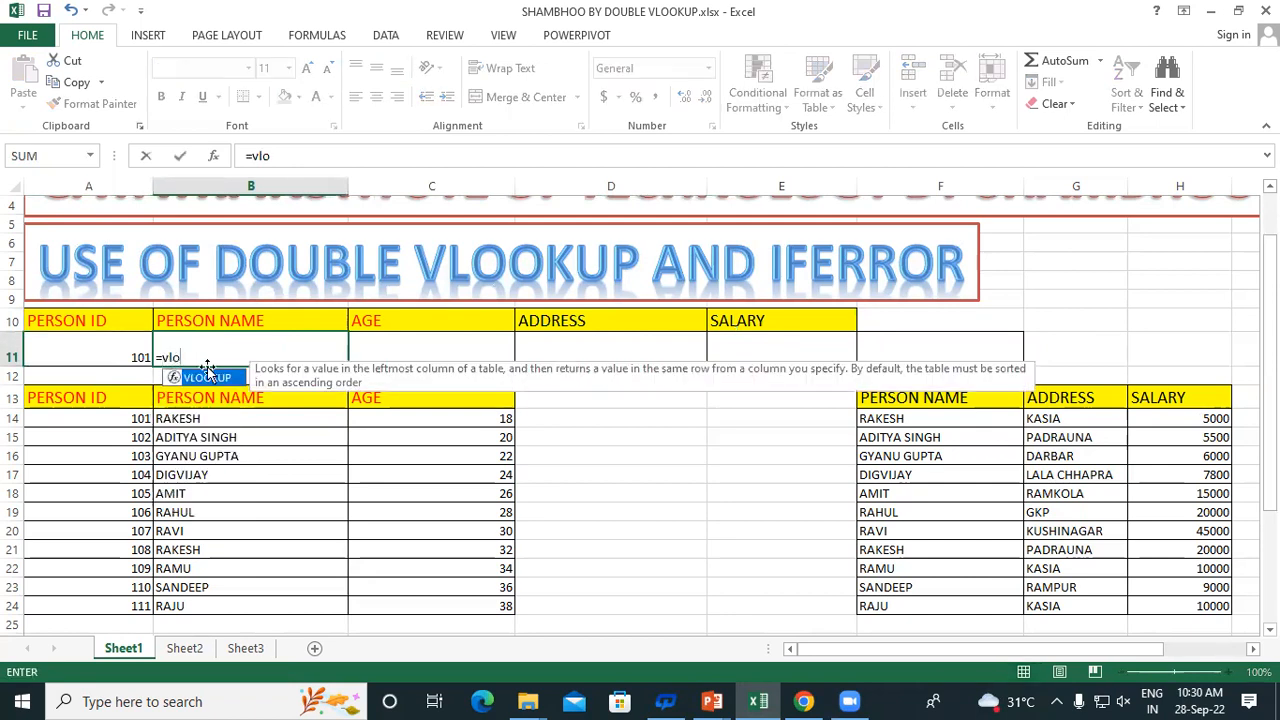
pyautogui.doubleClick(210, 377)
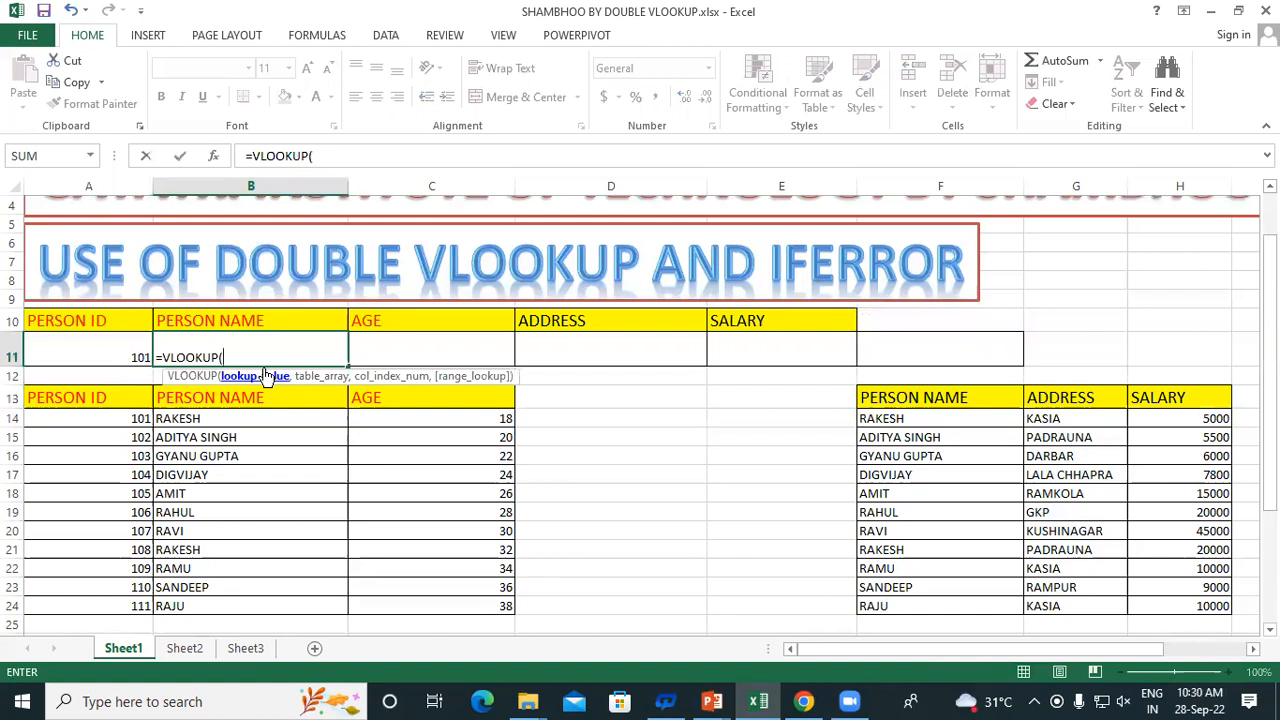
pyautogui.click(111, 340)
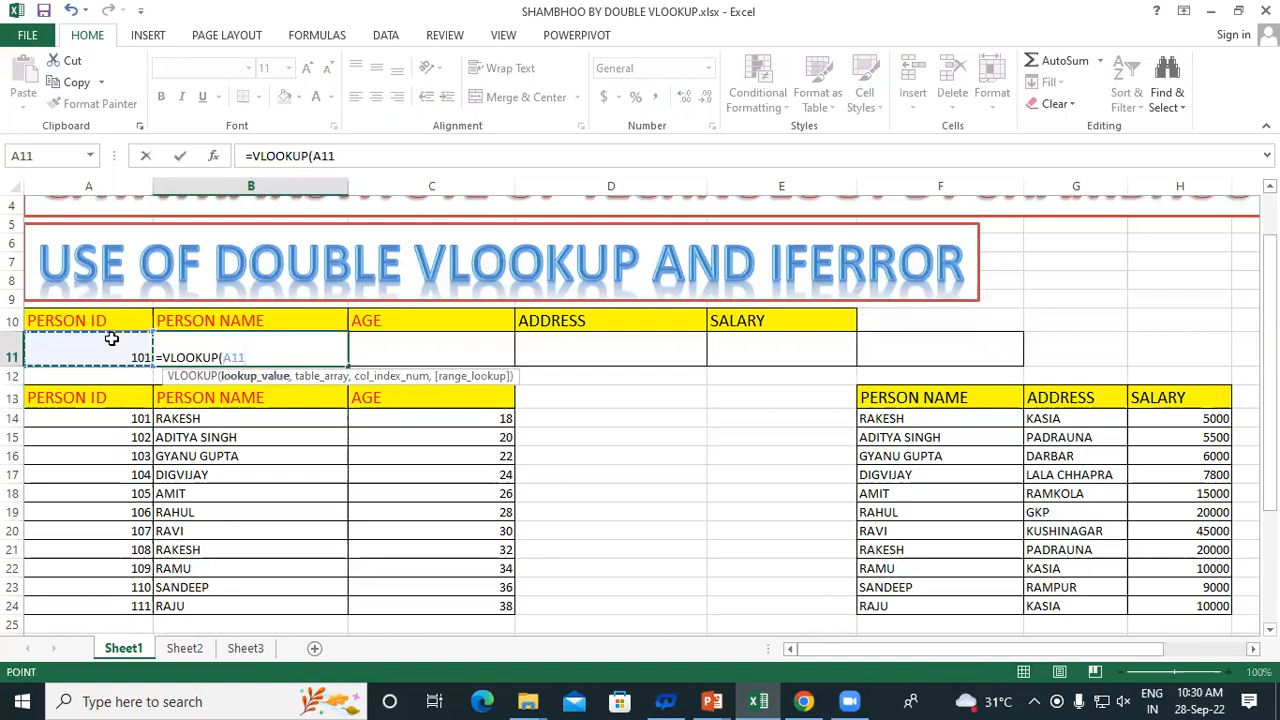
pyautogui.write(',')
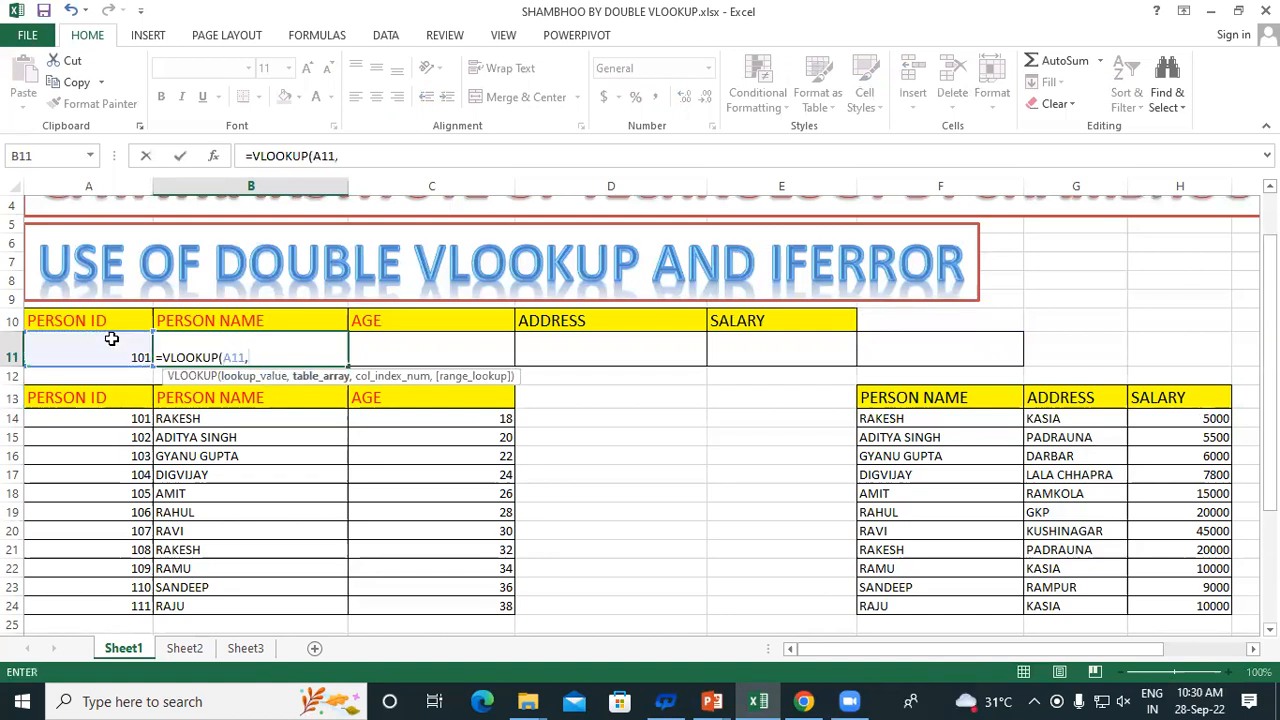
pyautogui.click(110, 399)
pyautogui.moveTo(110, 399); pyautogui.dragTo(454, 607)
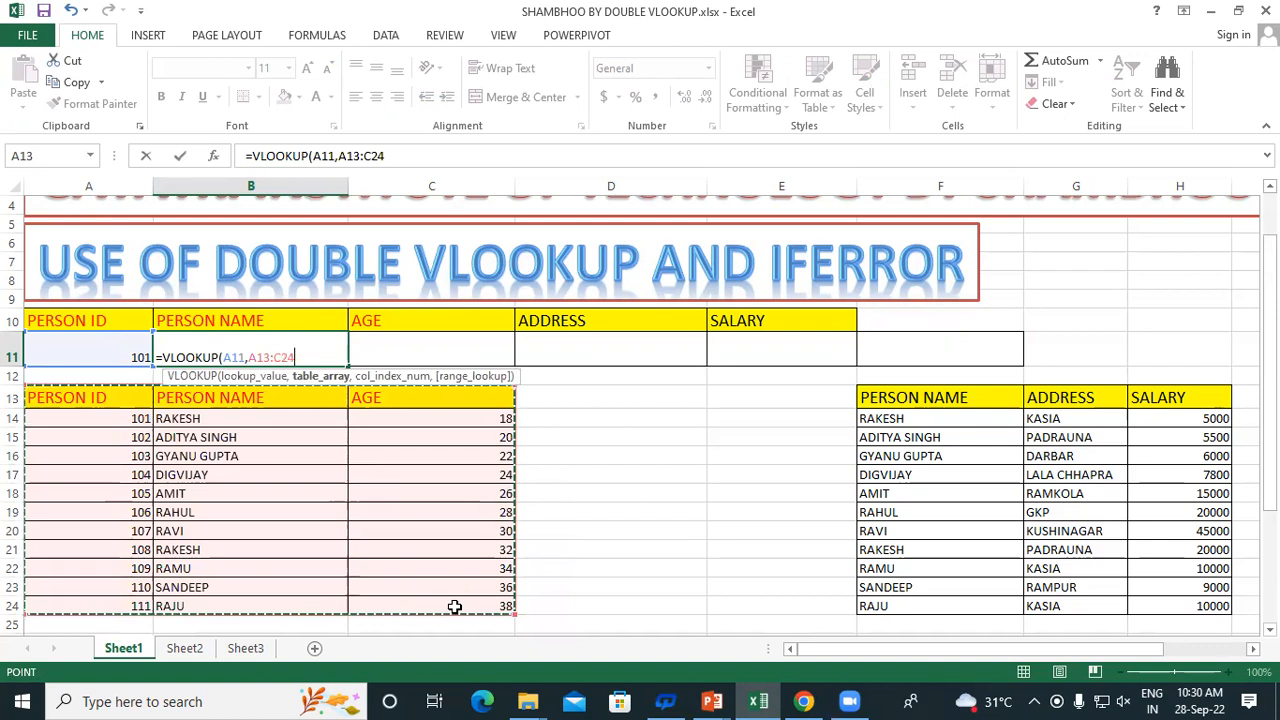
pyautogui.write(',')
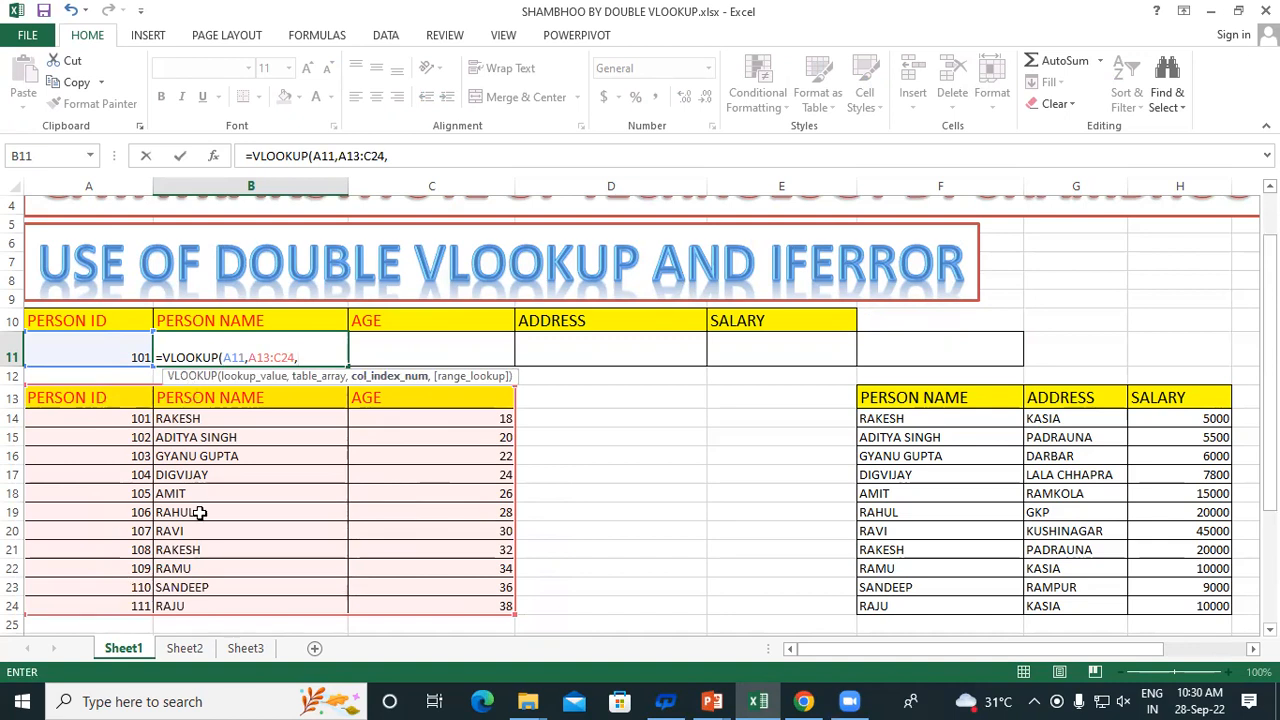
pyautogui.write('2,')
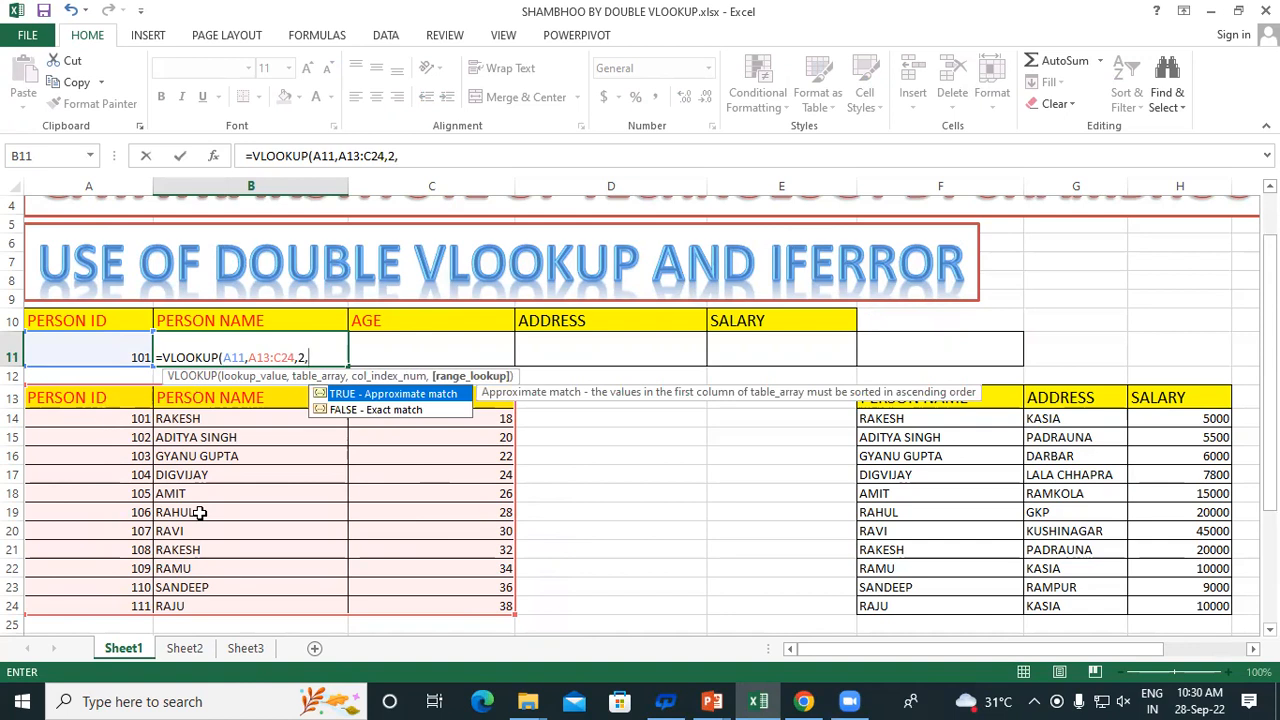
pyautogui.write('0)')
pyautogui.press('Return')
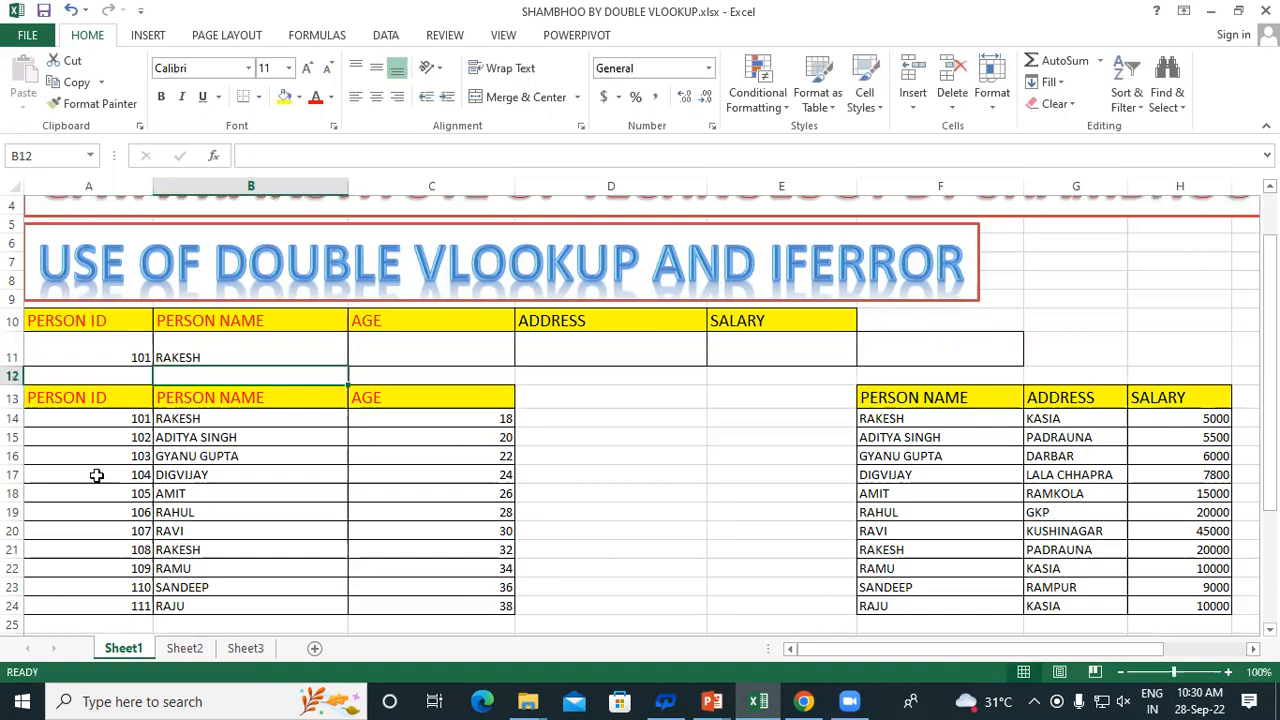
# Step: Enter =VLOOKUP(A11,A13:C24,3,0) in C11 to look up the age for the ID in A11
pyautogui.scroll(-1, 194, 300)
pyautogui.click(207, 287)
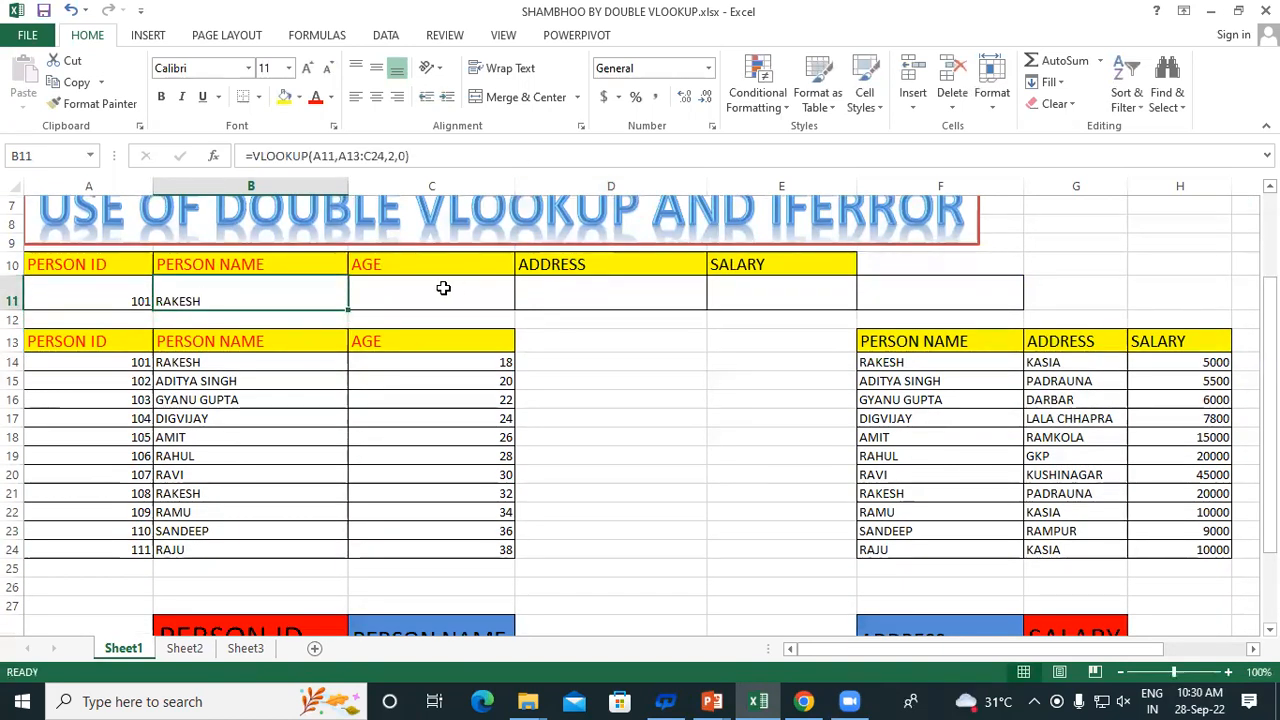
pyautogui.click(402, 295)
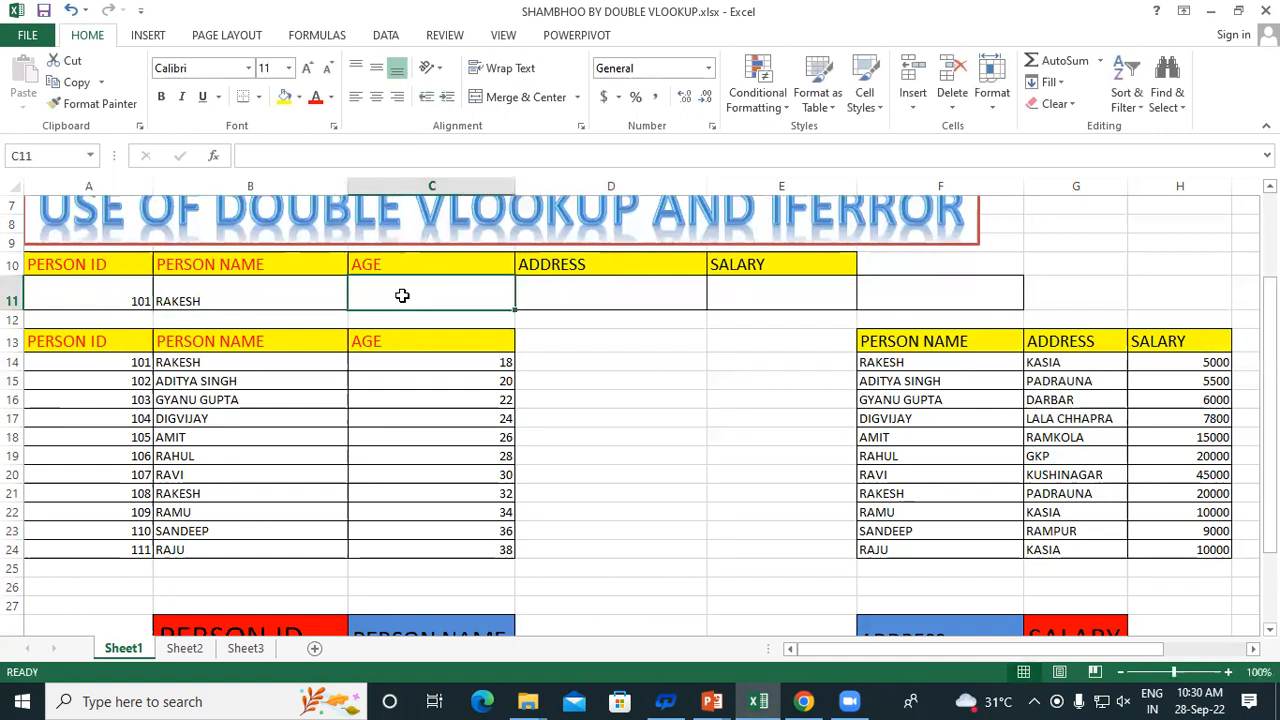
pyautogui.write('=vlo')
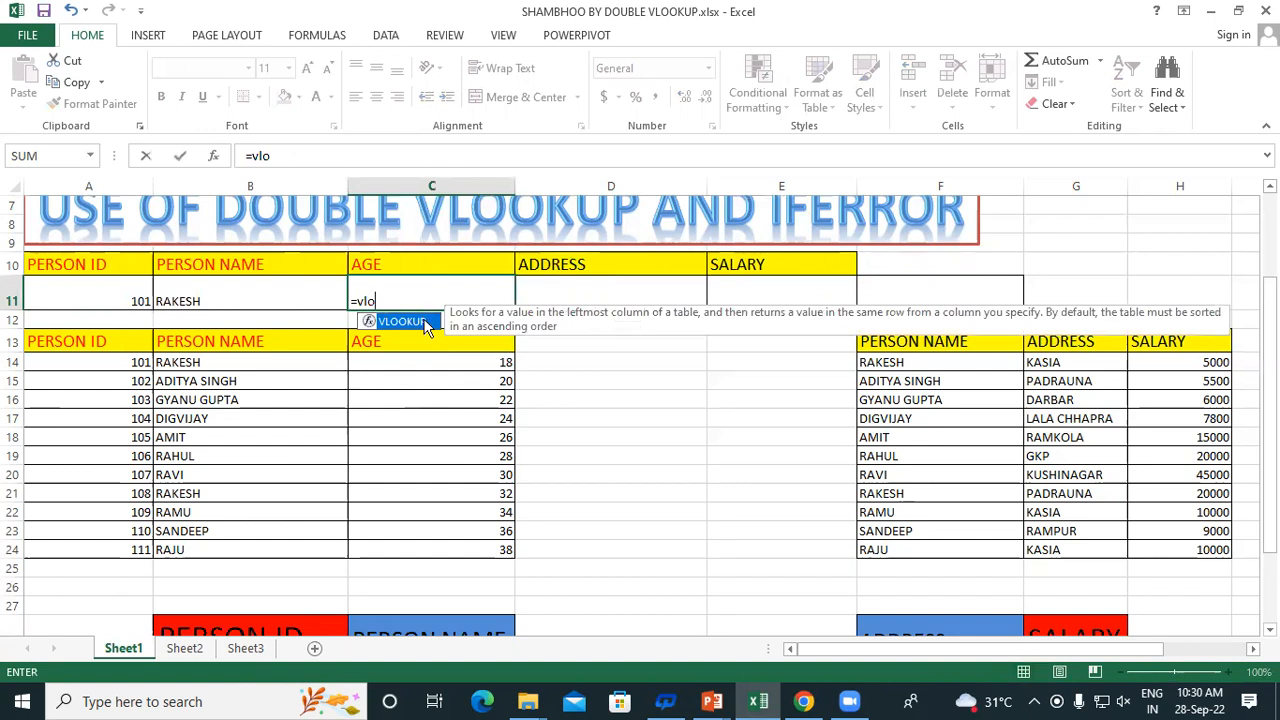
pyautogui.doubleClick(425, 322)
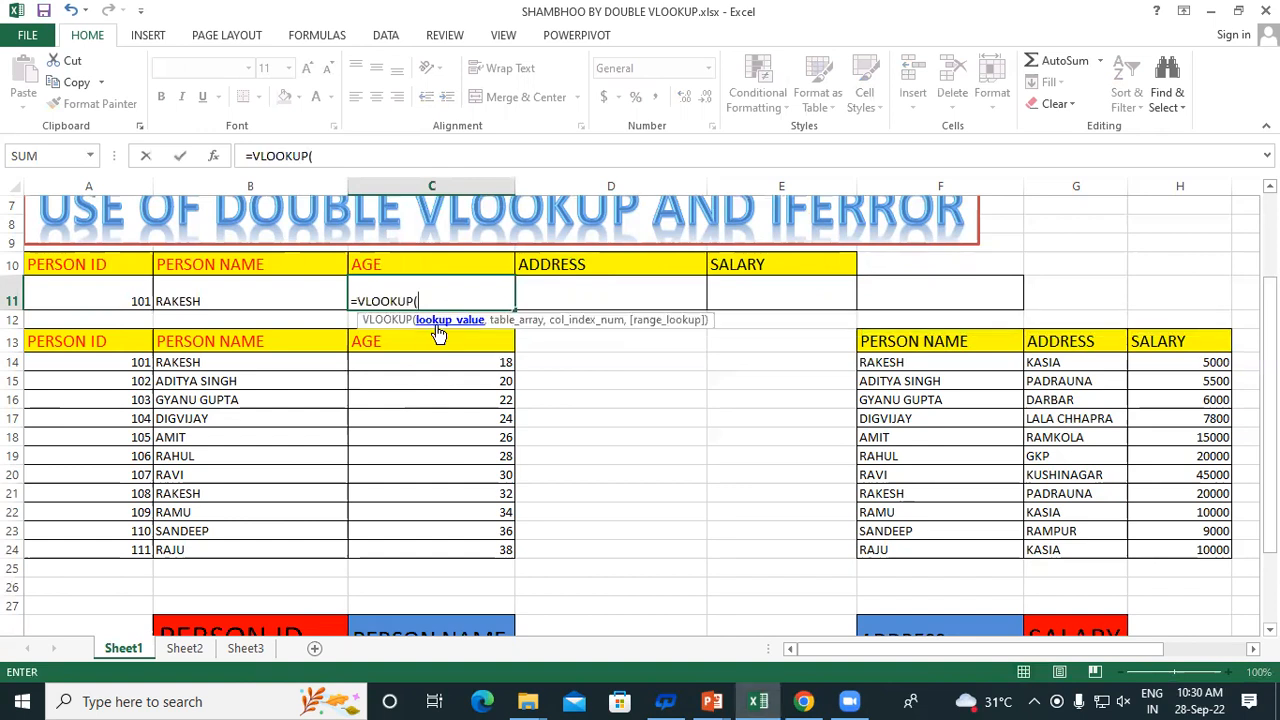
pyautogui.click(108, 291)
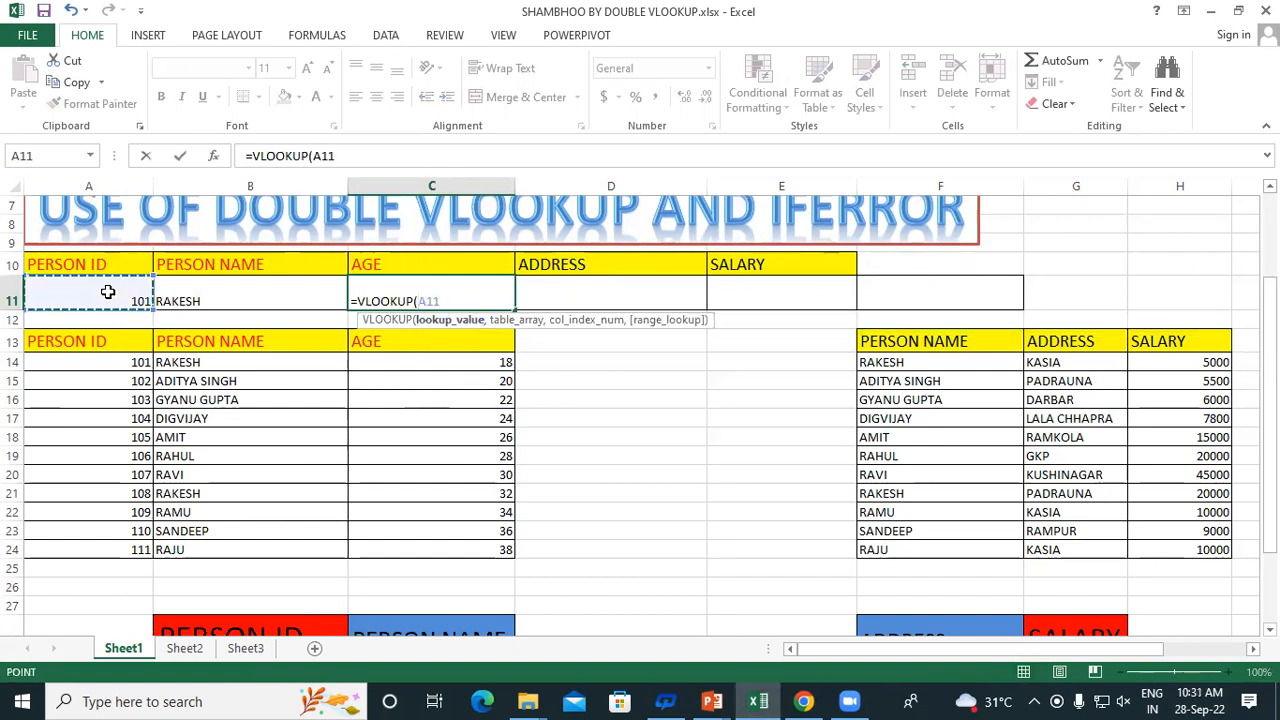
pyautogui.write(',')
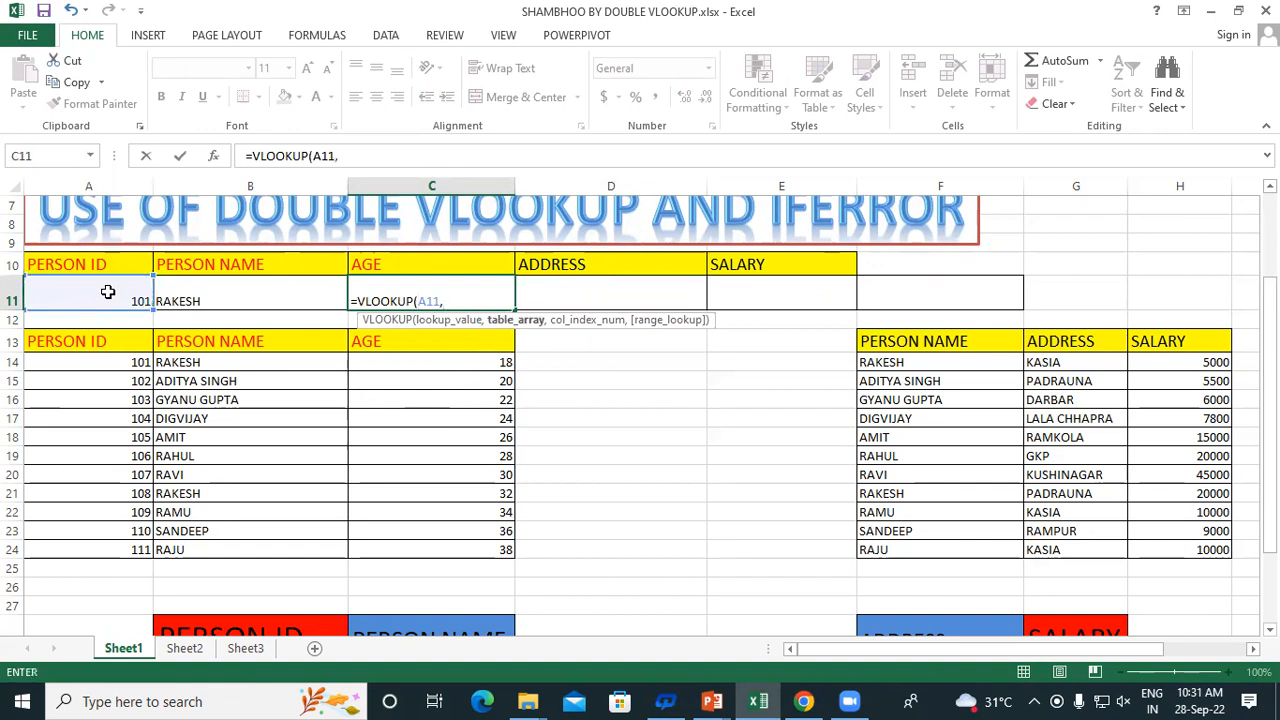
pyautogui.moveTo(64, 341); pyautogui.dragTo(458, 549)
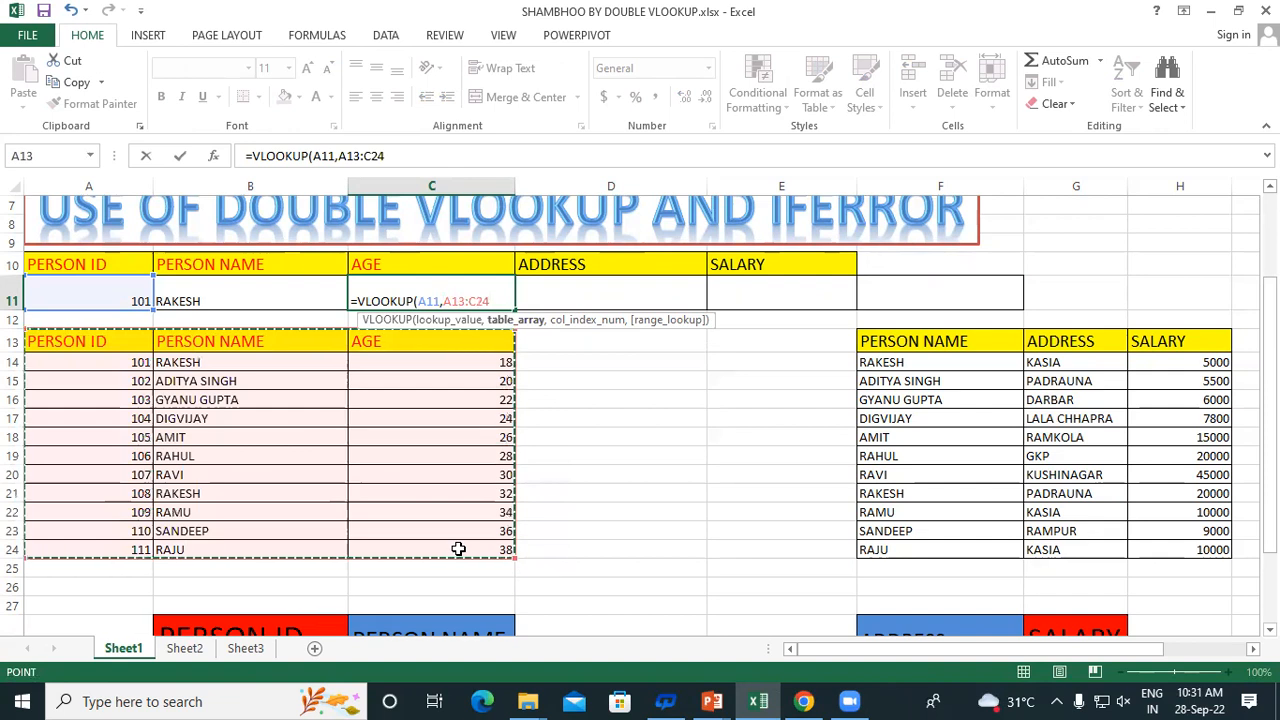
pyautogui.write(',')
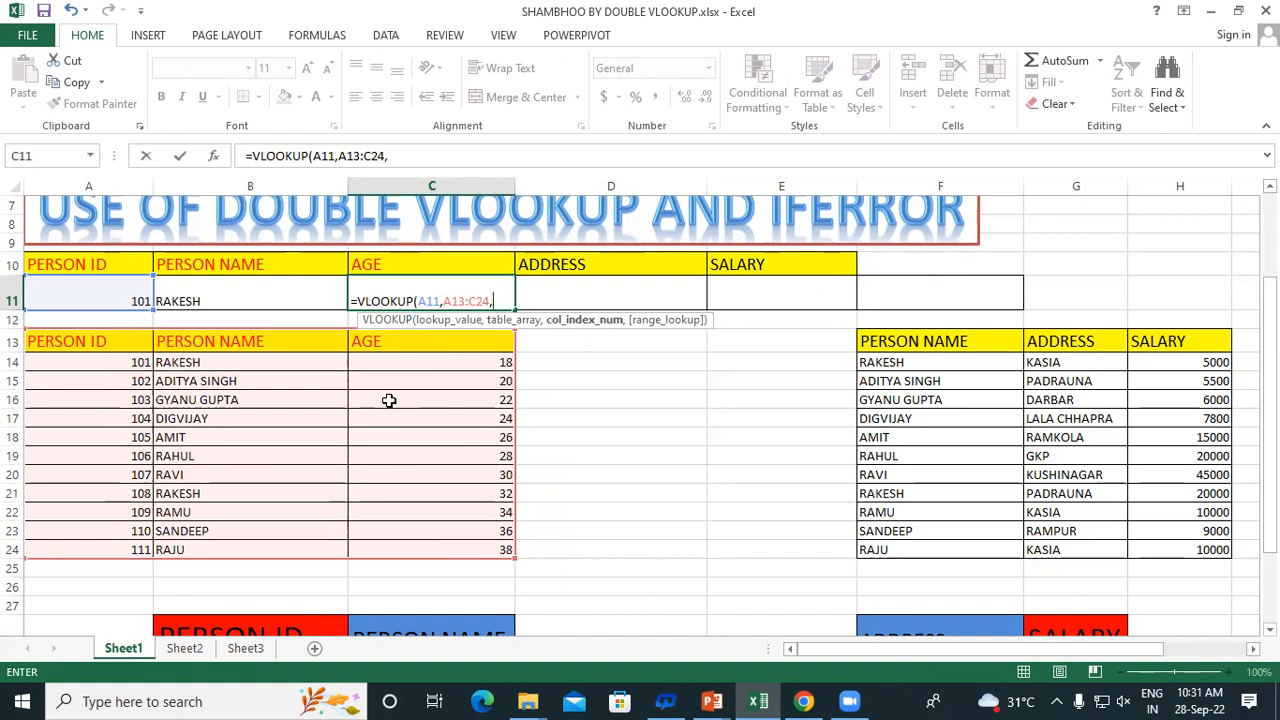
pyautogui.write('3,')
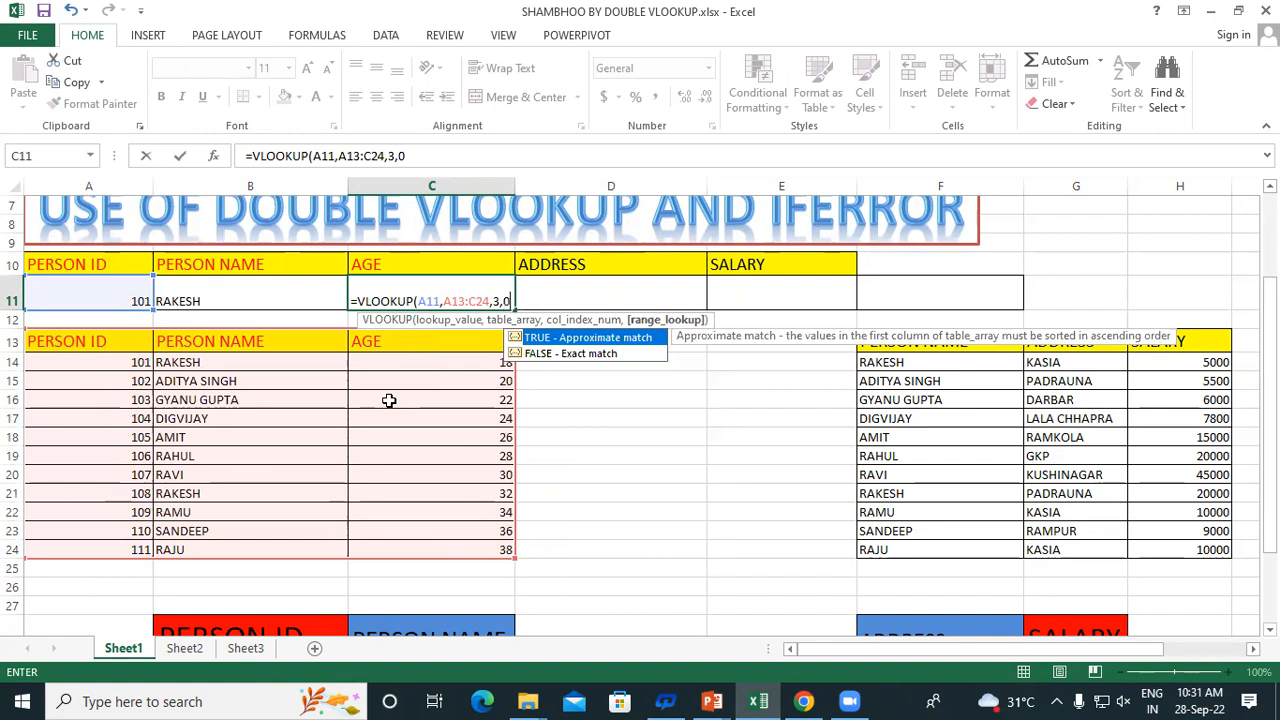
pyautogui.write('0)')
pyautogui.press('Return')
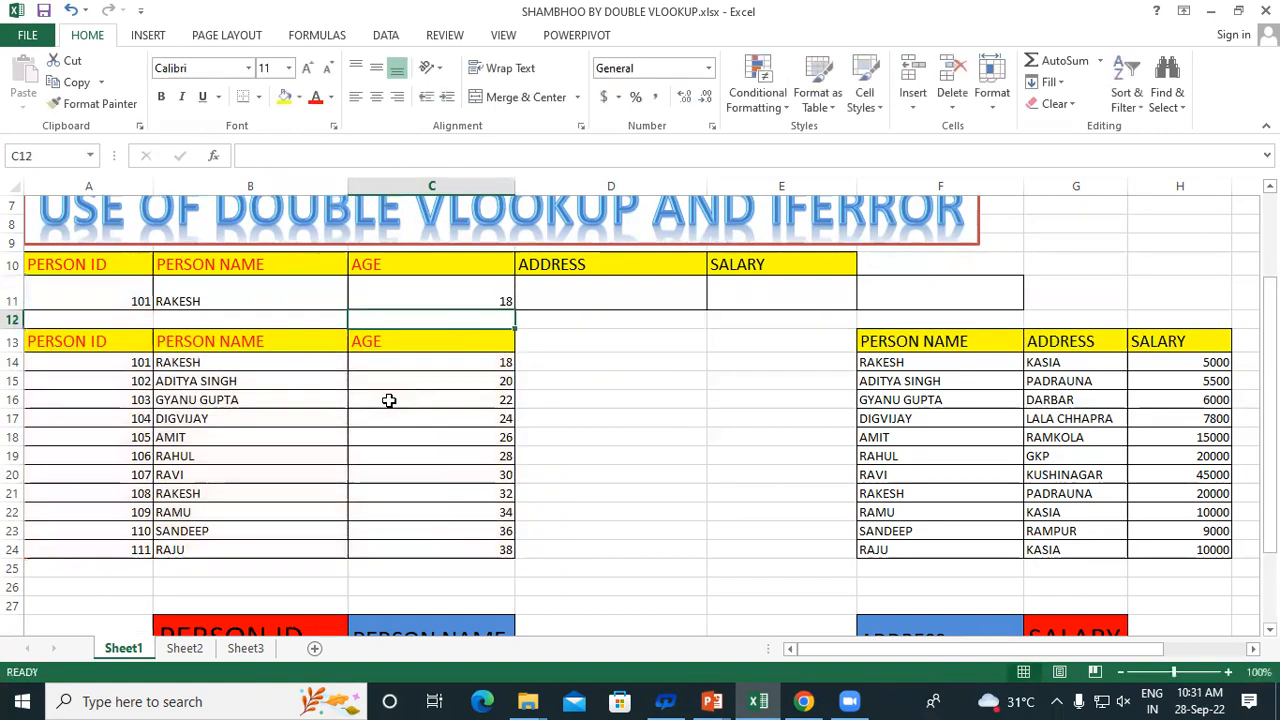
# Step: Increase the font size of the lookup row A11:F11 to 16
pyautogui.click(99, 291)
pyautogui.click(200, 291)
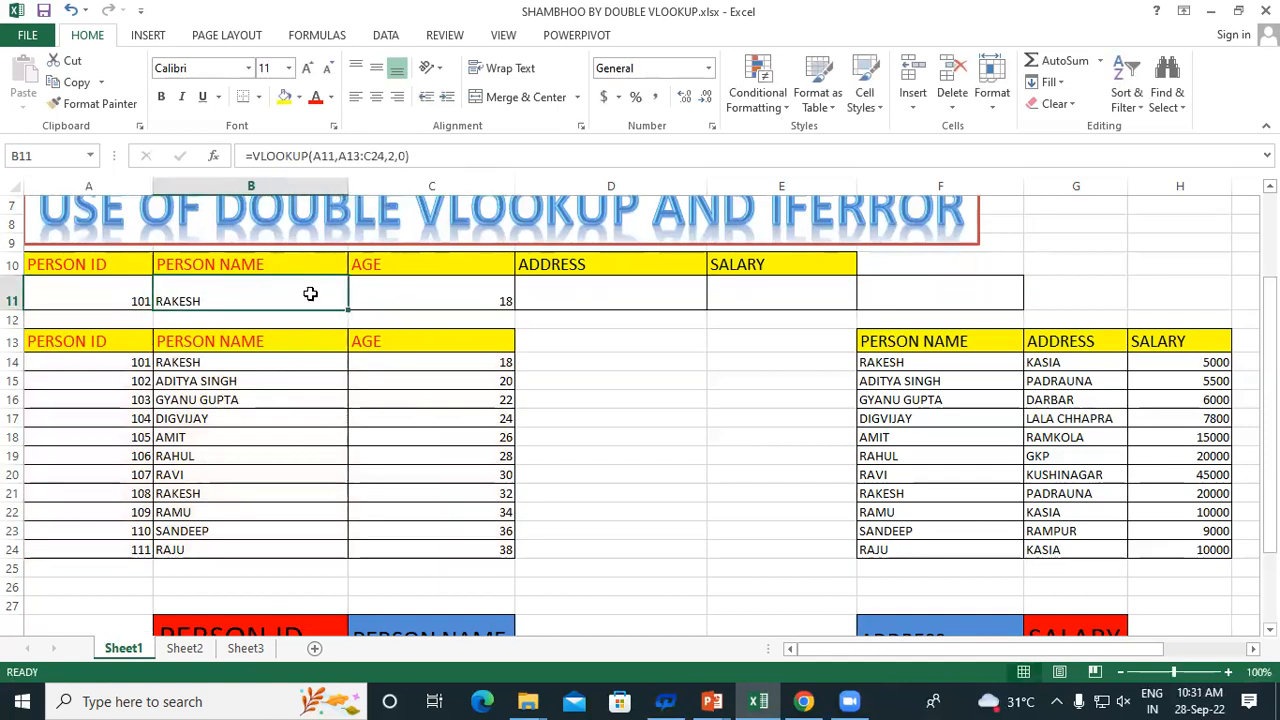
pyautogui.click(451, 297)
pyautogui.moveTo(104, 292); pyautogui.dragTo(940, 290)
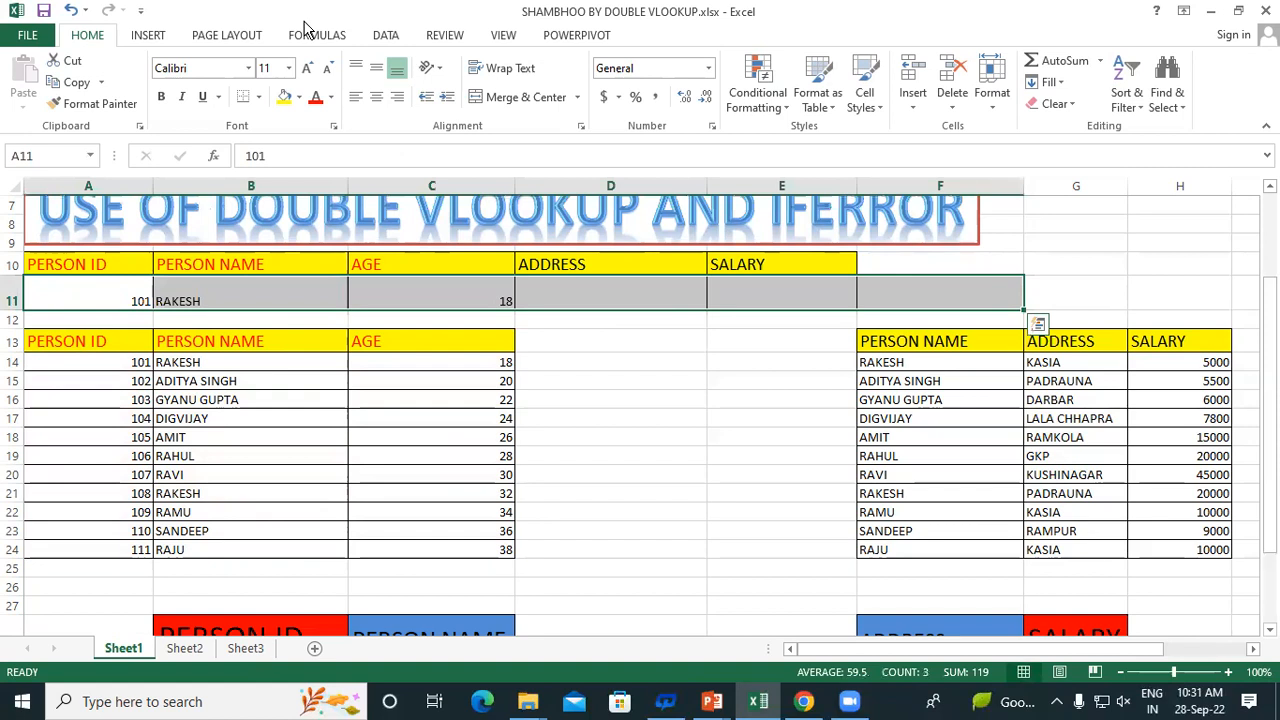
pyautogui.click(308, 72)
pyautogui.click(308, 72)
pyautogui.click(308, 72)
pyautogui.click(734, 472)
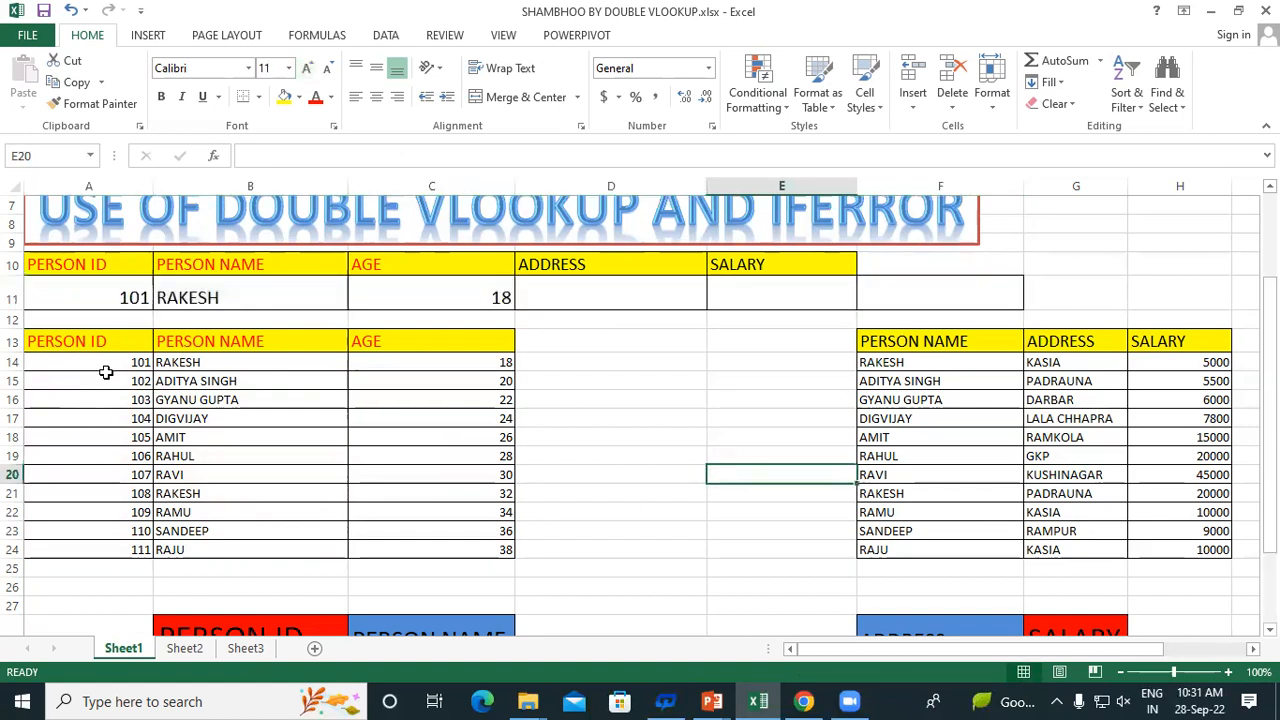
# Step: Test the name and age lookups by replacing the person ID in A11 with the ID listed in A20
pyautogui.click(87, 297)
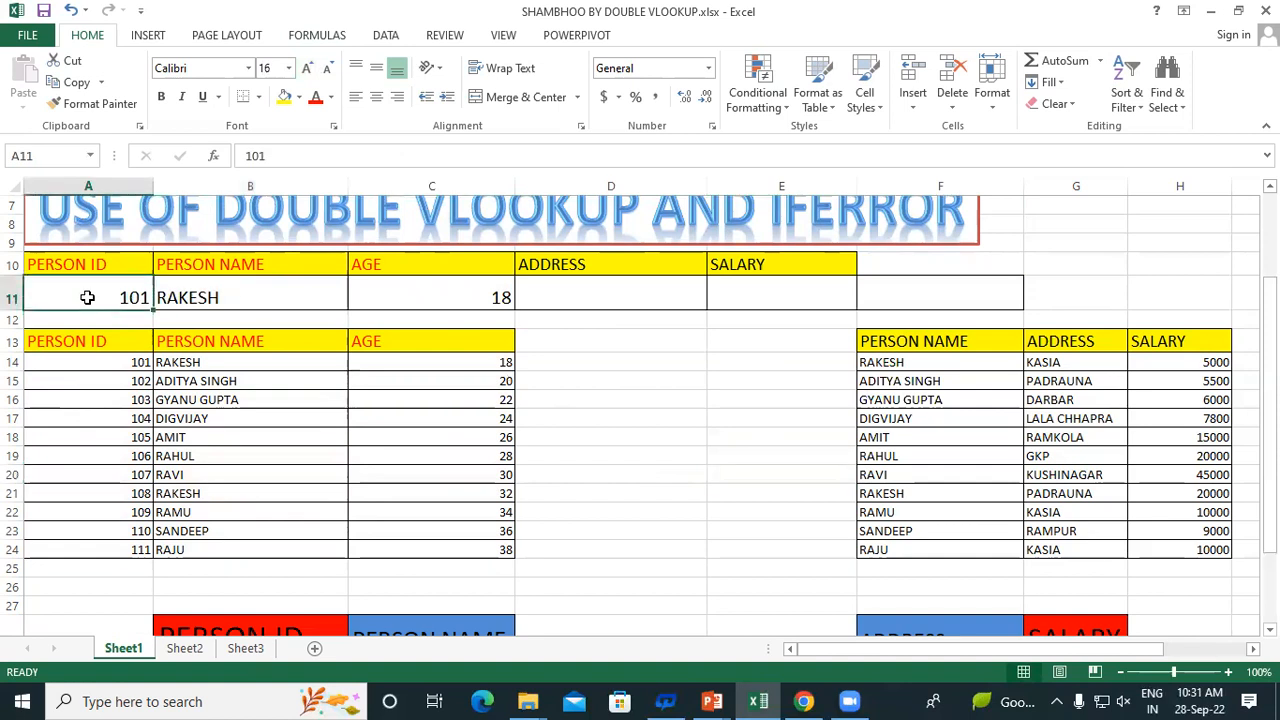
pyautogui.write('107')
pyautogui.press('Return')
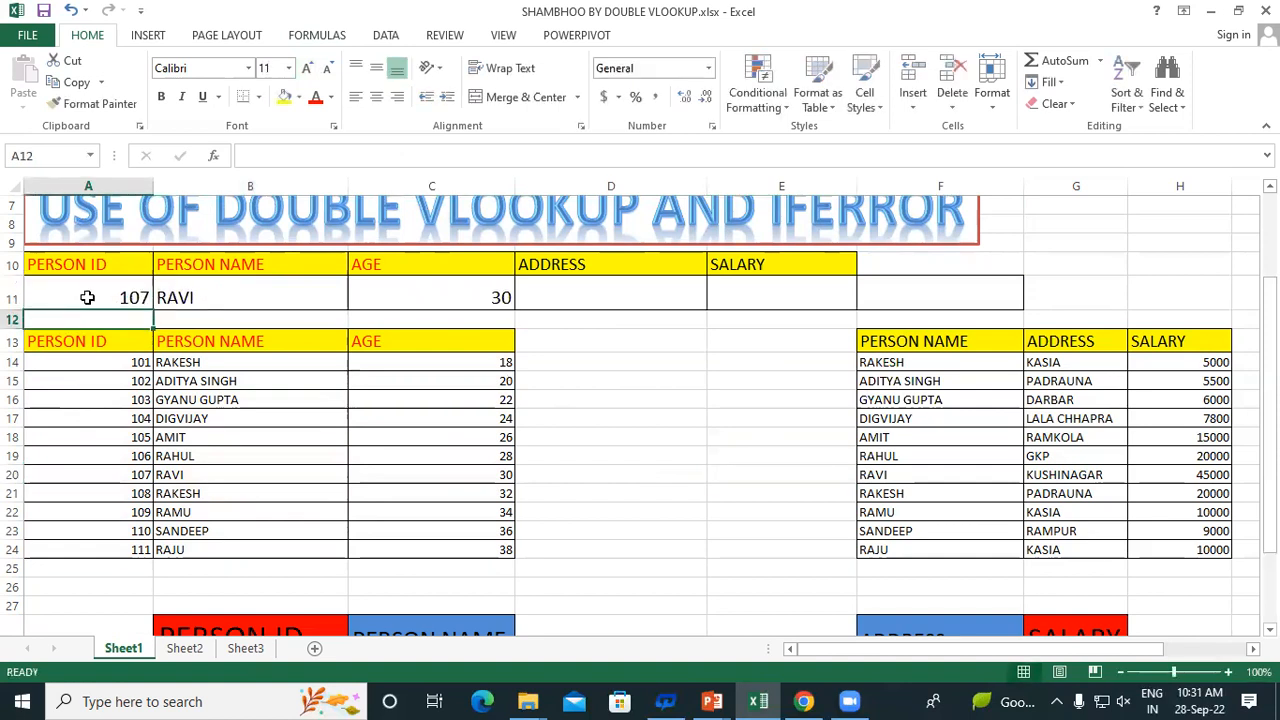
pyautogui.click(262, 285)
pyautogui.click(462, 288)
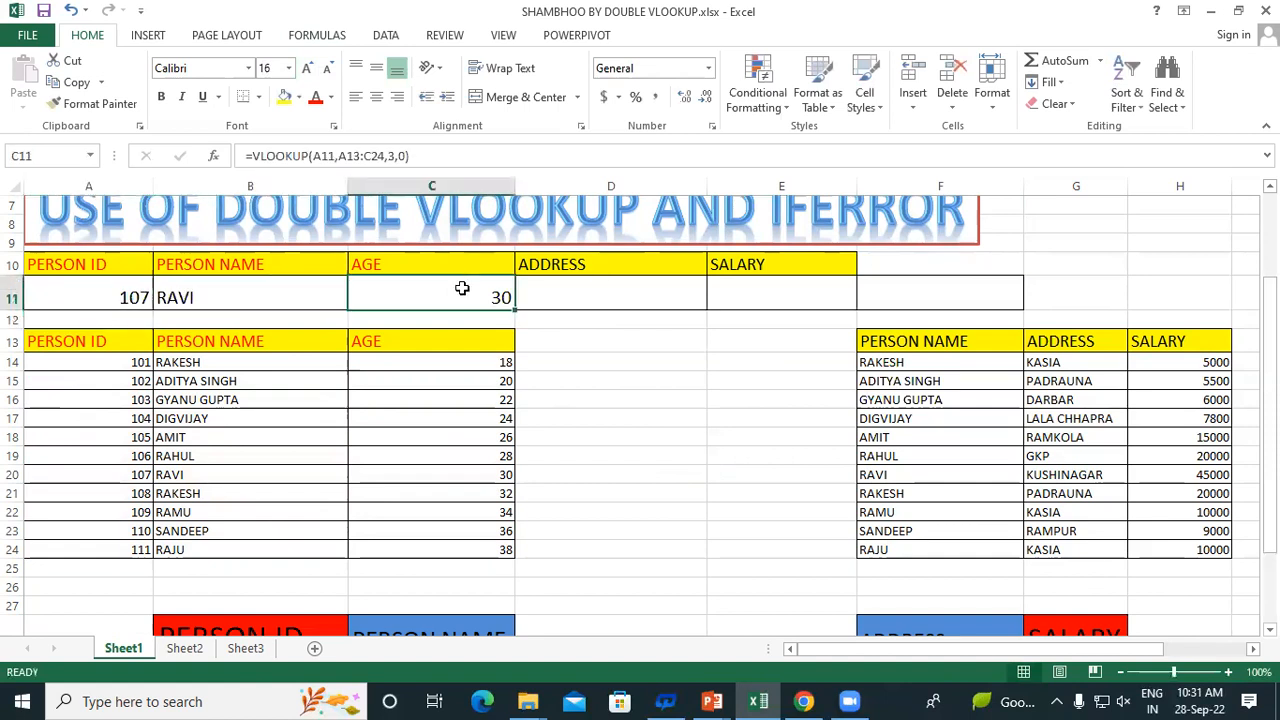
# Step: Set the person ID in A11 to the ID listed in A22 and check the name and age lookups in B11:C11
pyautogui.click(124, 293)
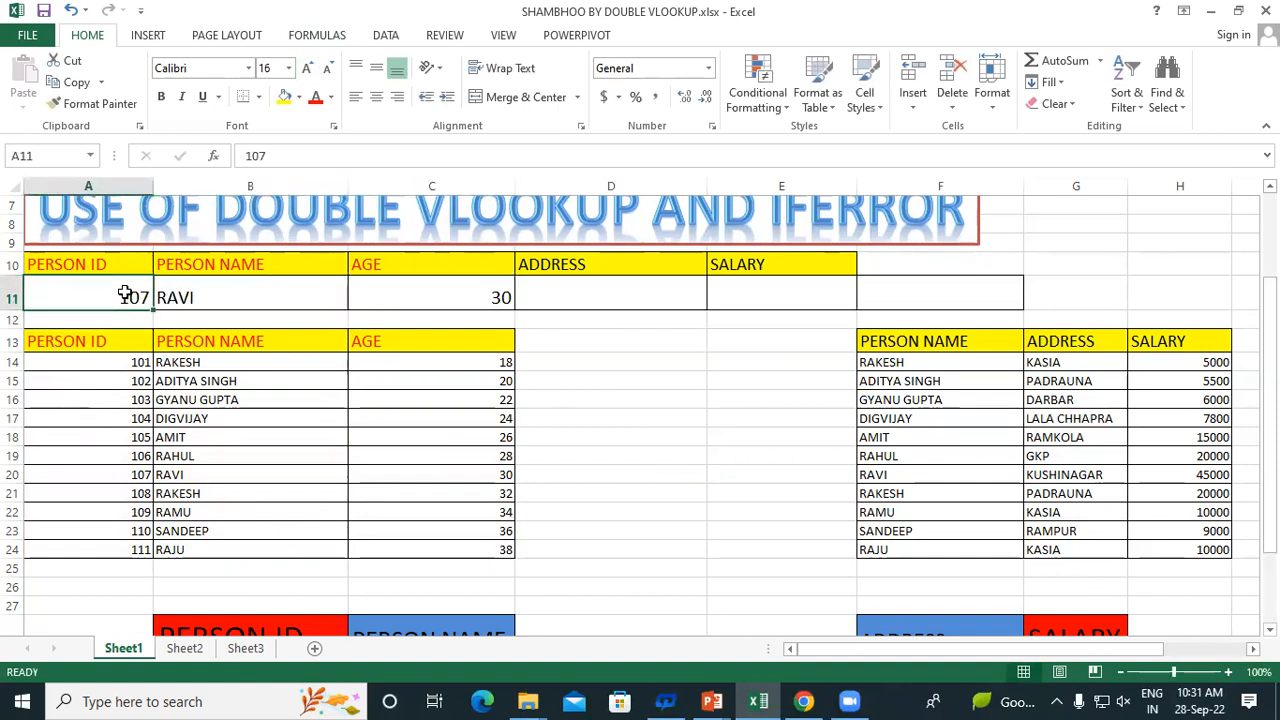
pyautogui.write('10')
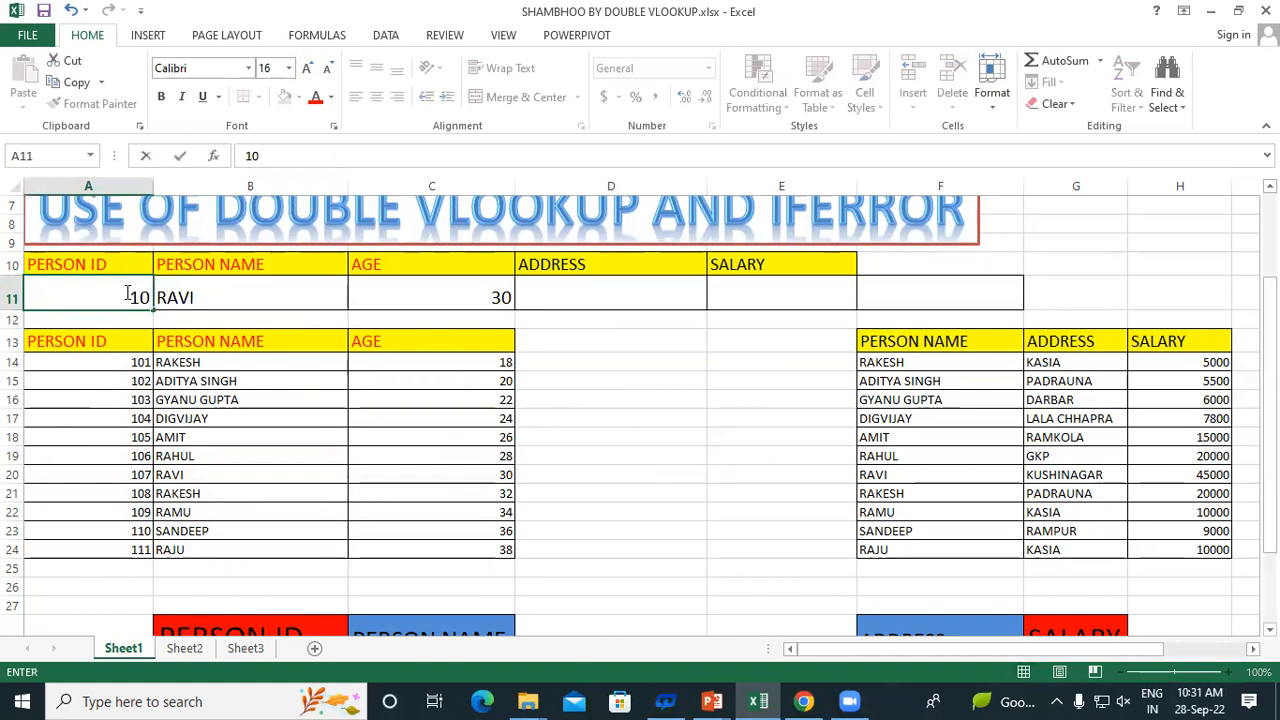
pyautogui.write('9')
pyautogui.press('Return')
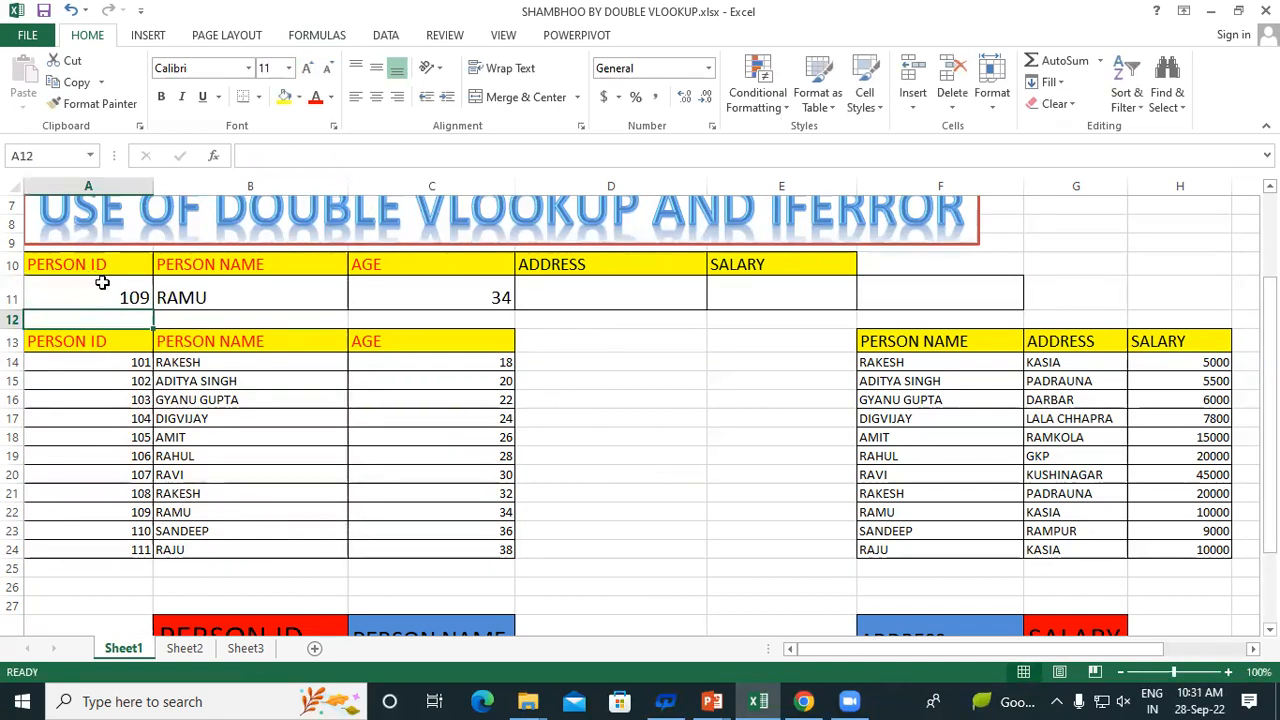
pyautogui.click(103, 284)
pyautogui.click(278, 297)
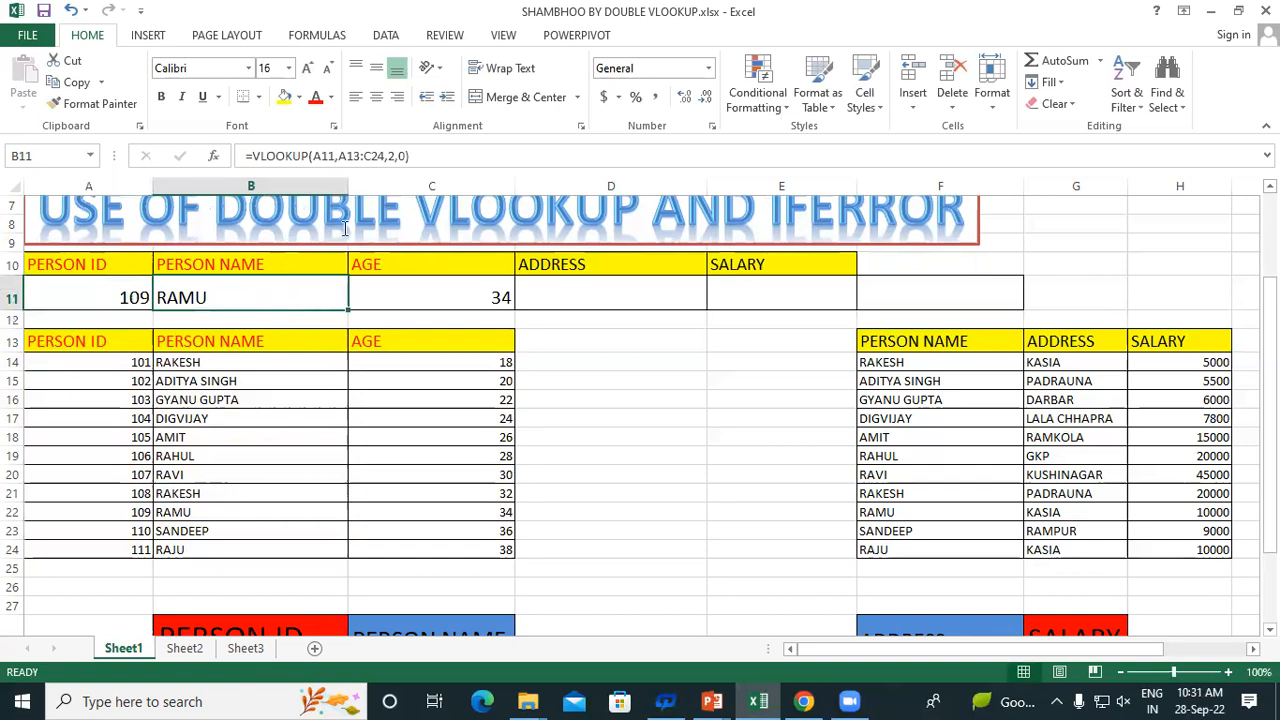
pyautogui.click(421, 297)
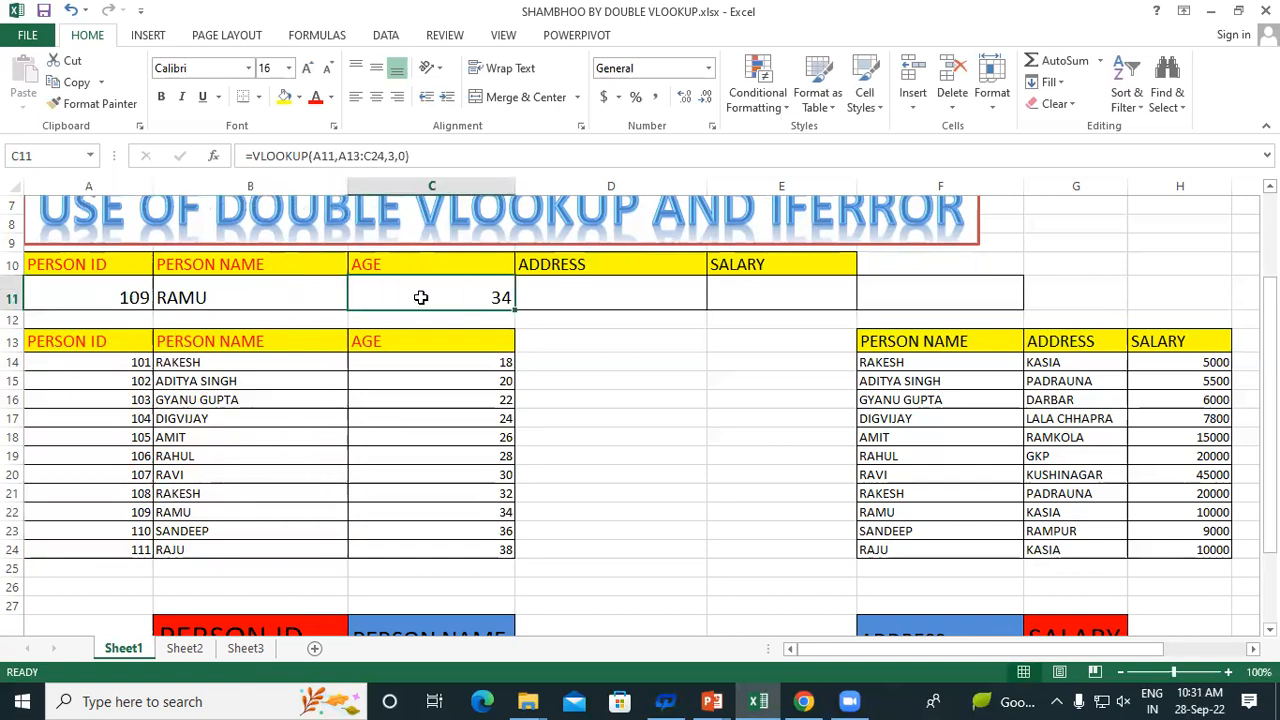
pyautogui.moveTo(129, 289); pyautogui.dragTo(385, 296)
pyautogui.click(663, 299)
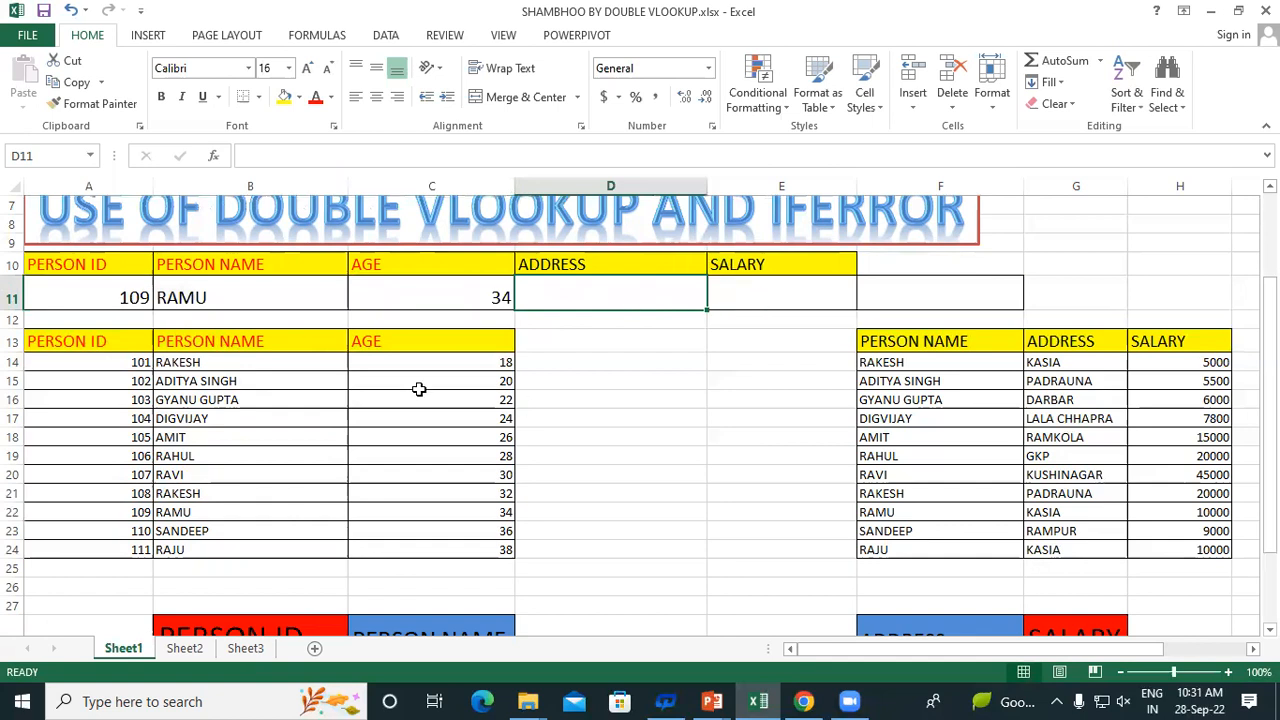
pyautogui.moveTo(965, 348); pyautogui.dragTo(1094, 549)
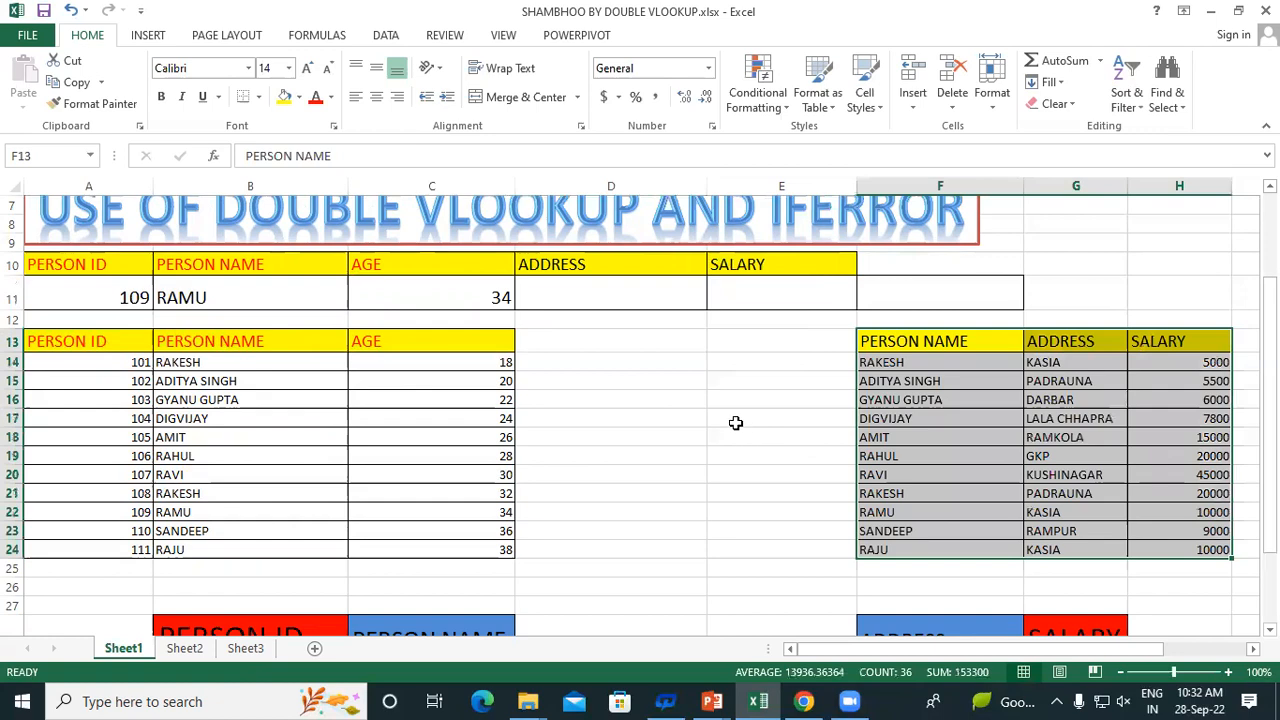
pyautogui.click(606, 362)
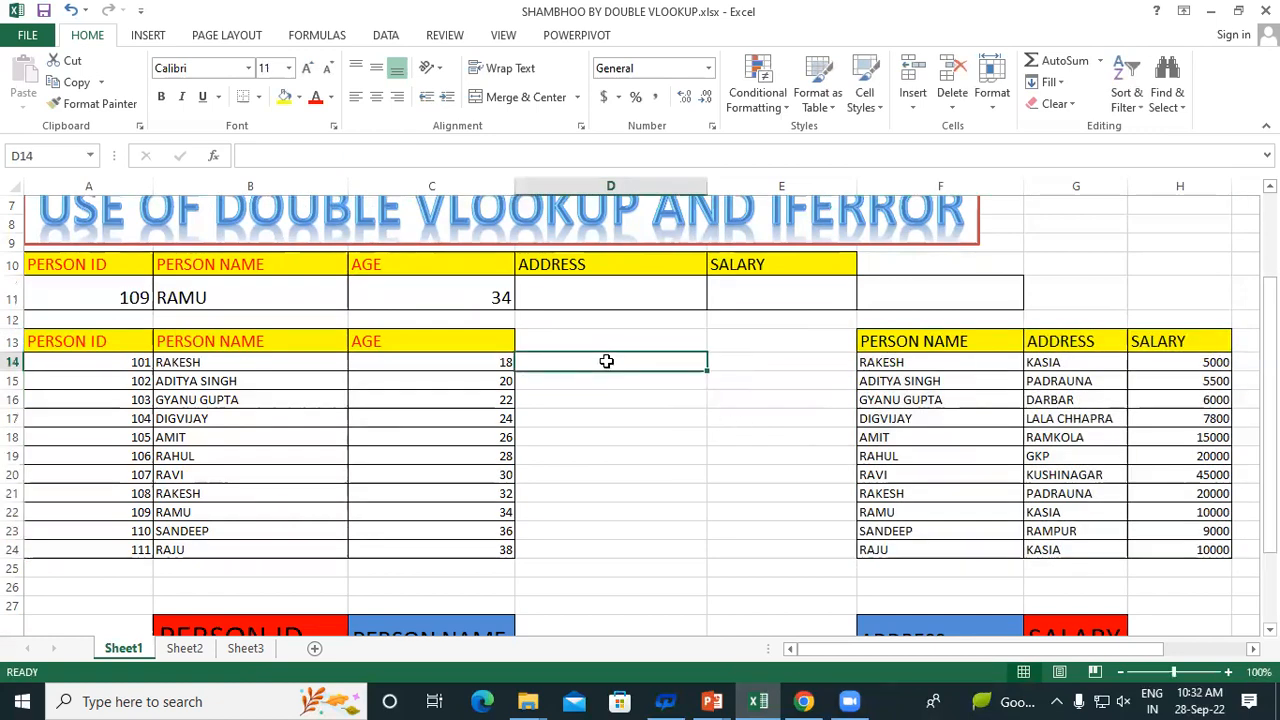
pyautogui.scroll(2, 606, 362)
pyautogui.moveTo(215, 313); pyautogui.dragTo(648, 320)
pyautogui.click(584, 477)
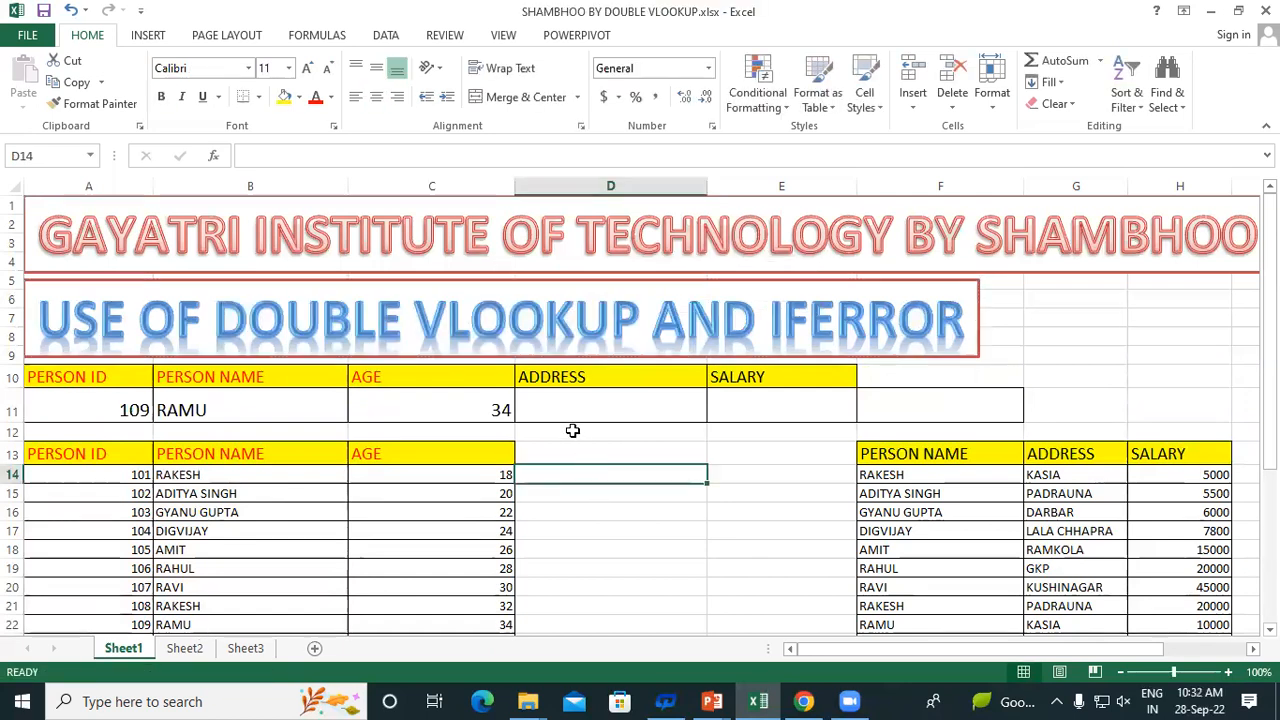
# Step: Write =VLOOKUP(A11,A13:C24,2,0) in the ADDRESS cell D11 to fetch the person name, keeping the formula open for editing
pyautogui.click(568, 413)
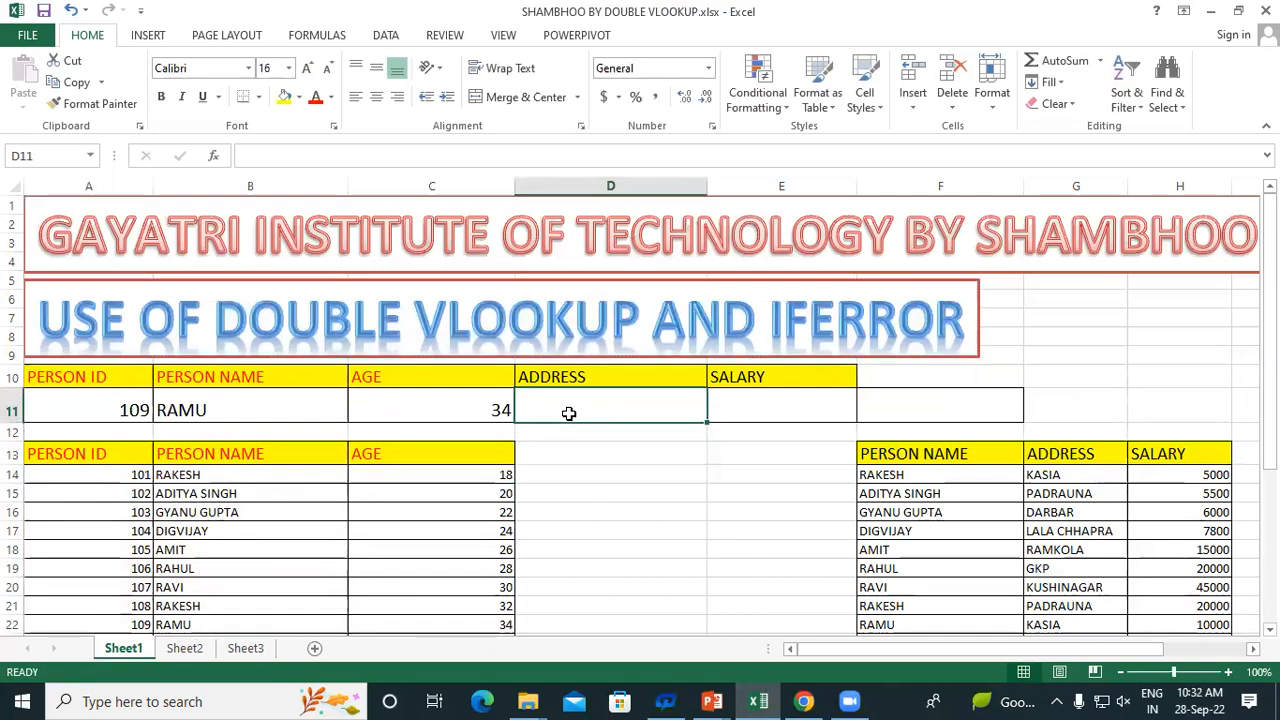
pyautogui.write('=')
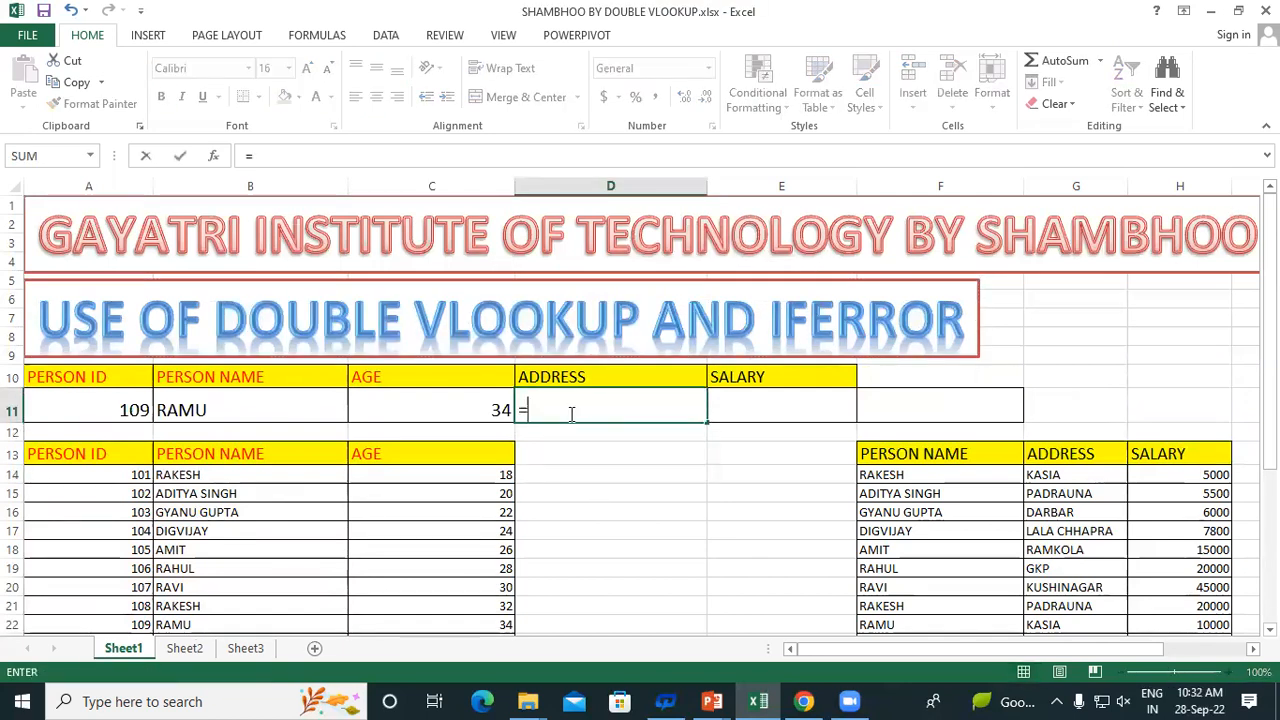
pyautogui.write('vlo')
pyautogui.doubleClick(573, 433)
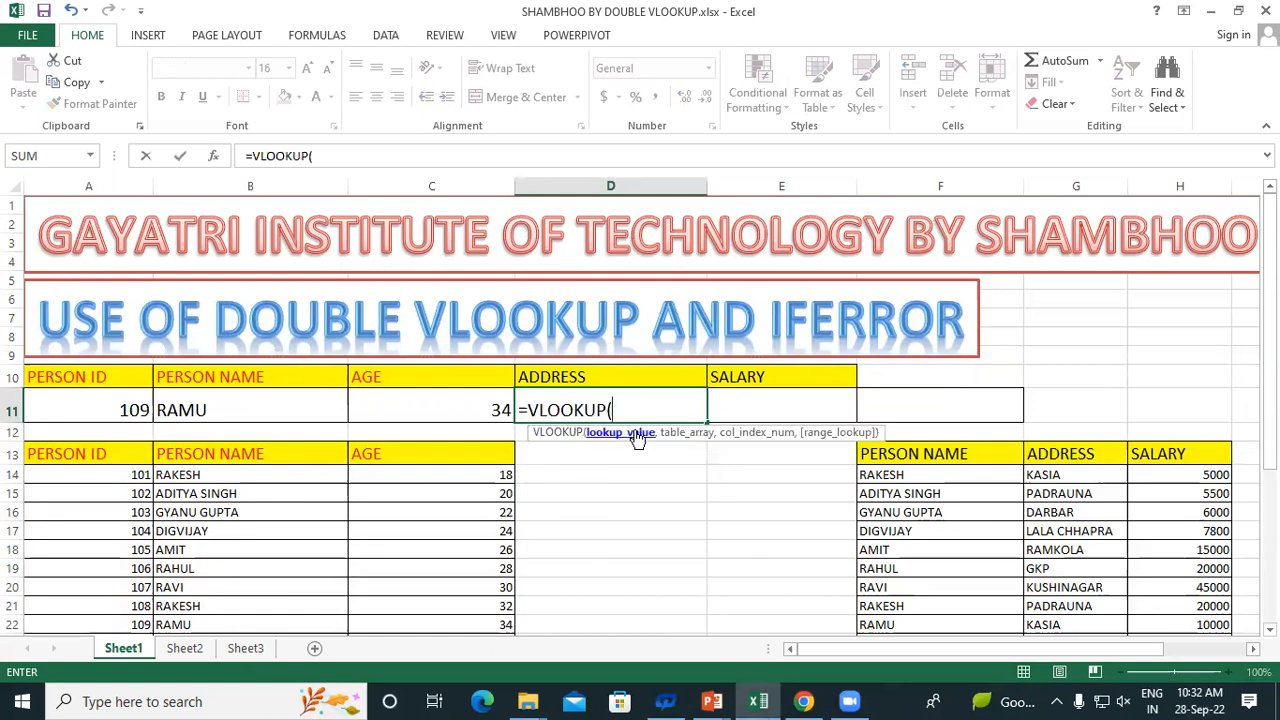
pyautogui.click(68, 404)
pyautogui.write(',')
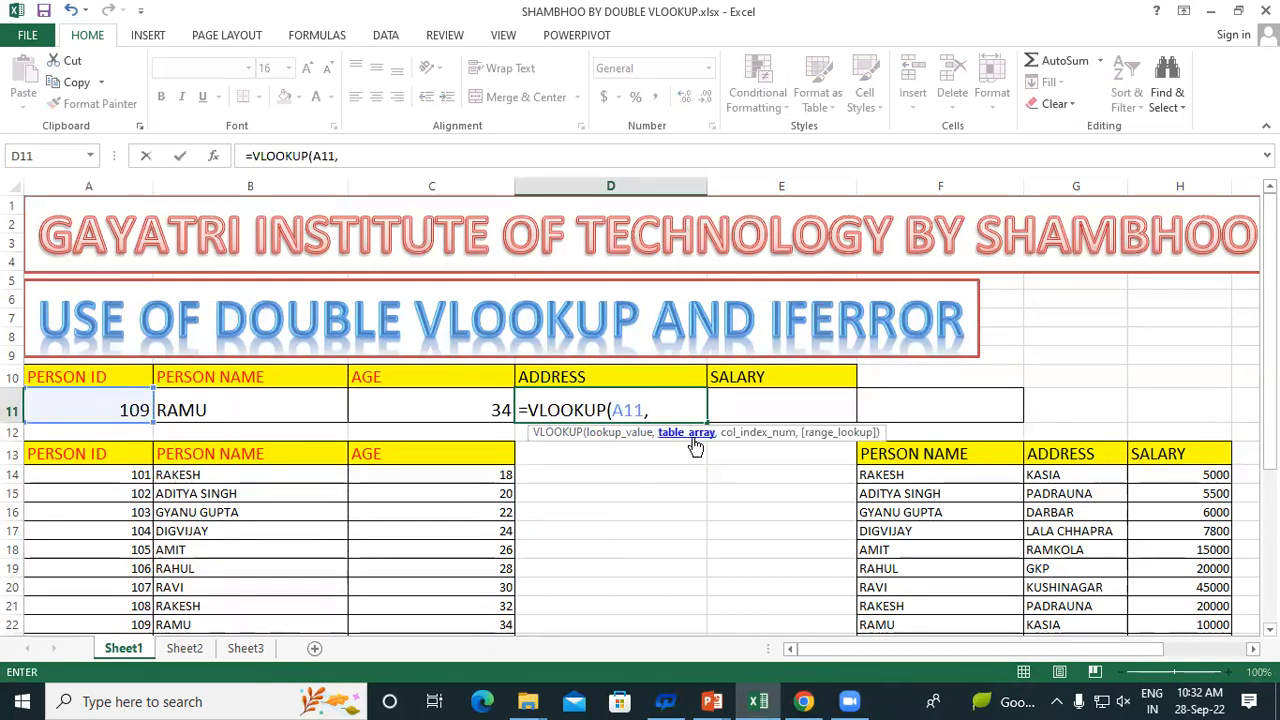
pyautogui.scroll(-2, 695, 447)
pyautogui.moveTo(57, 343); pyautogui.dragTo(475, 554)
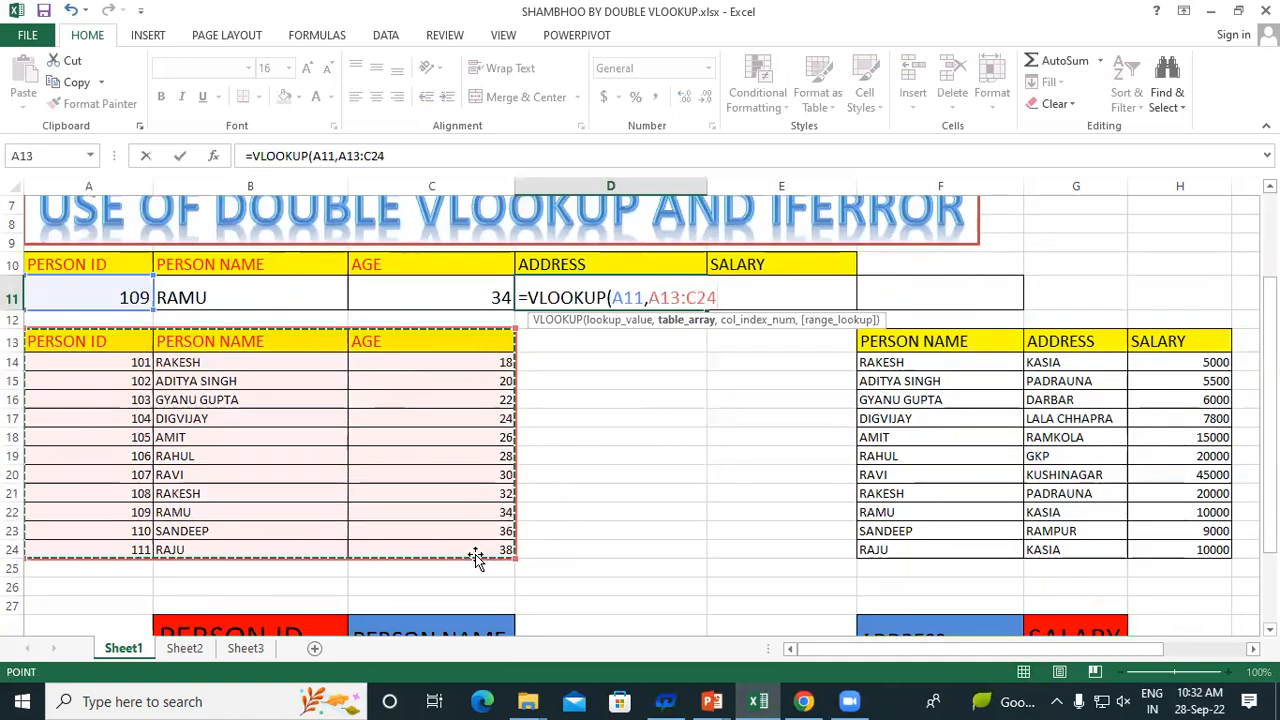
pyautogui.write(',')
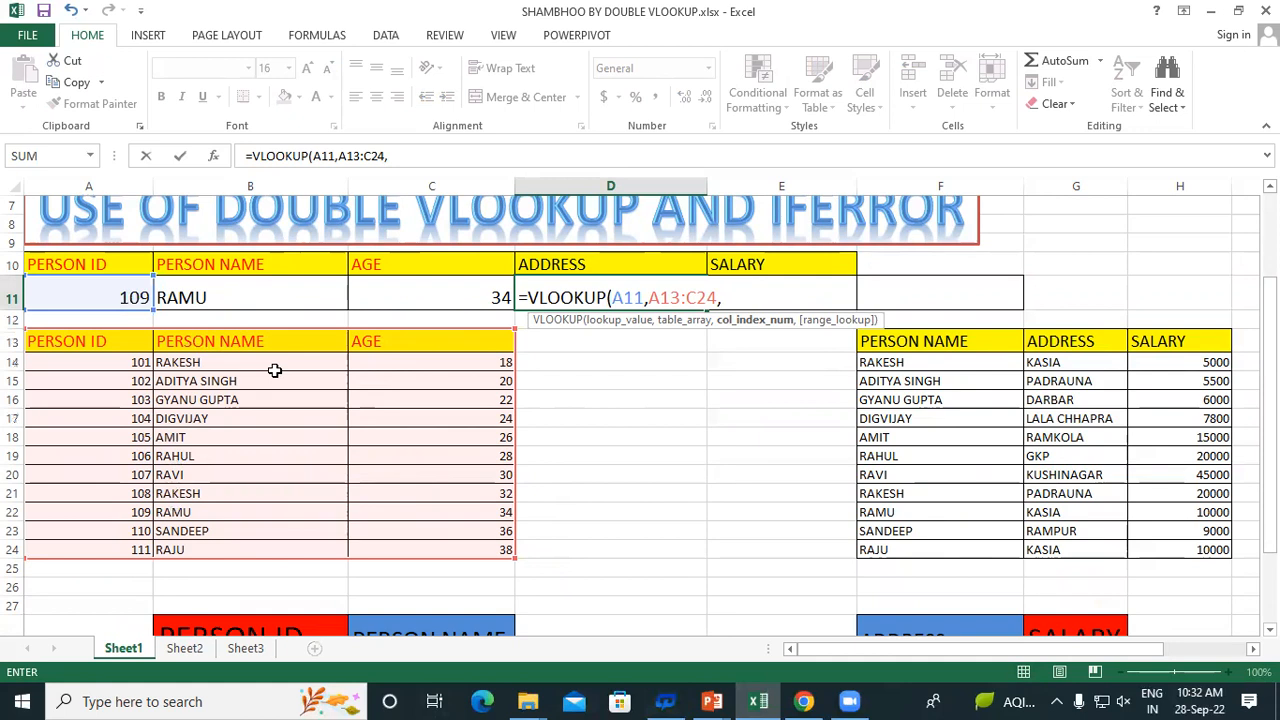
pyautogui.write('2,0')
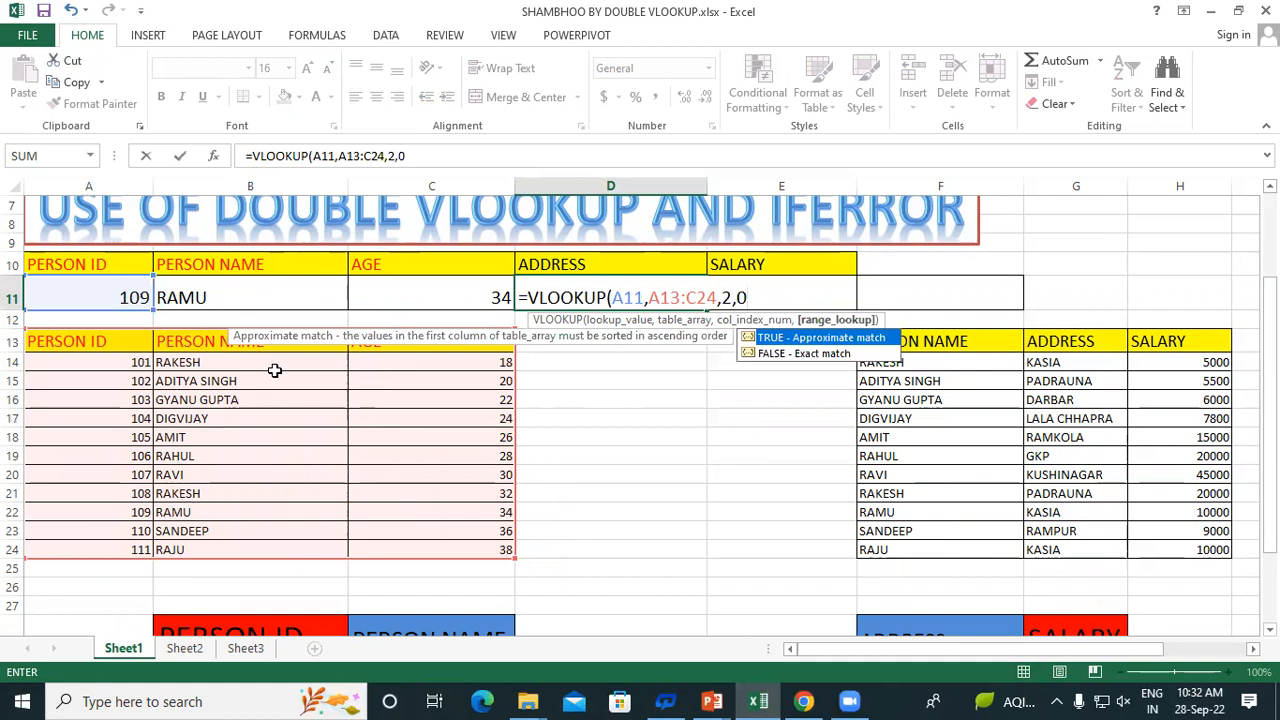
pyautogui.write(')')
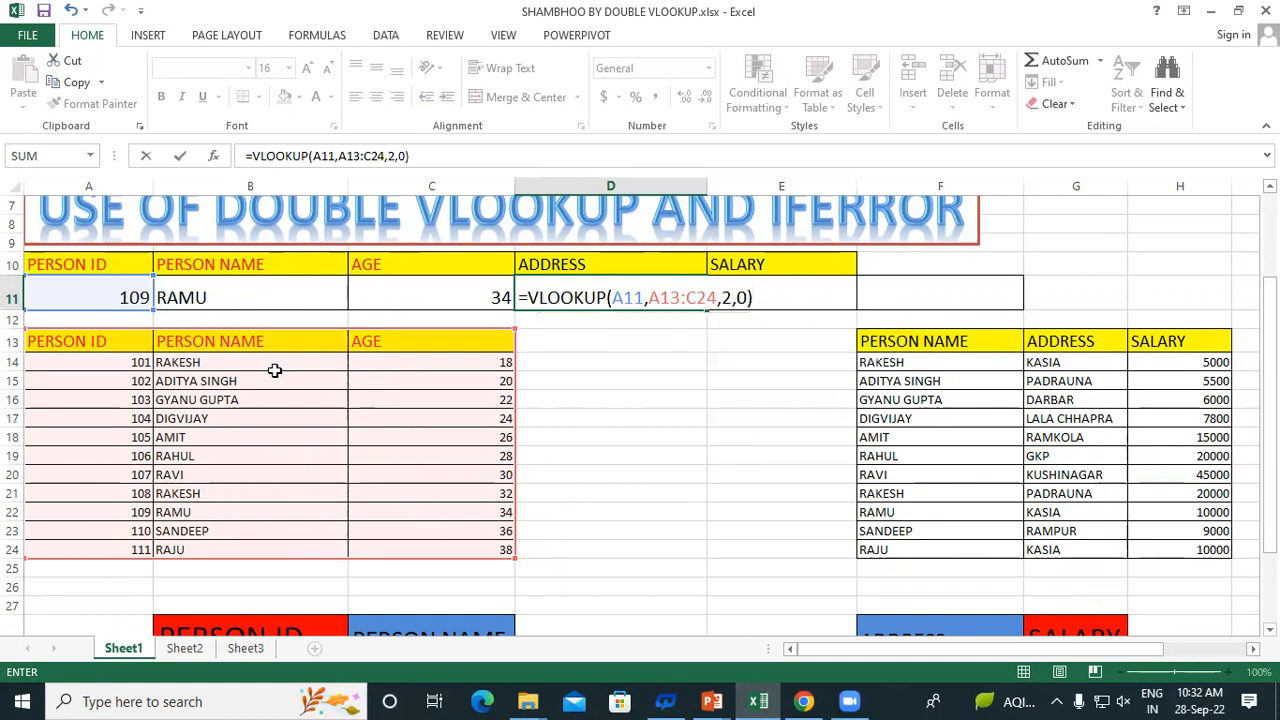
# Step: Nest the D11 formula in an outer VLOOKUP to fetch the address: =VLOOKUP(VLOOKUP(A11,A13:C24,2,0),F13:H24,2,0)
pyautogui.click(527, 297)
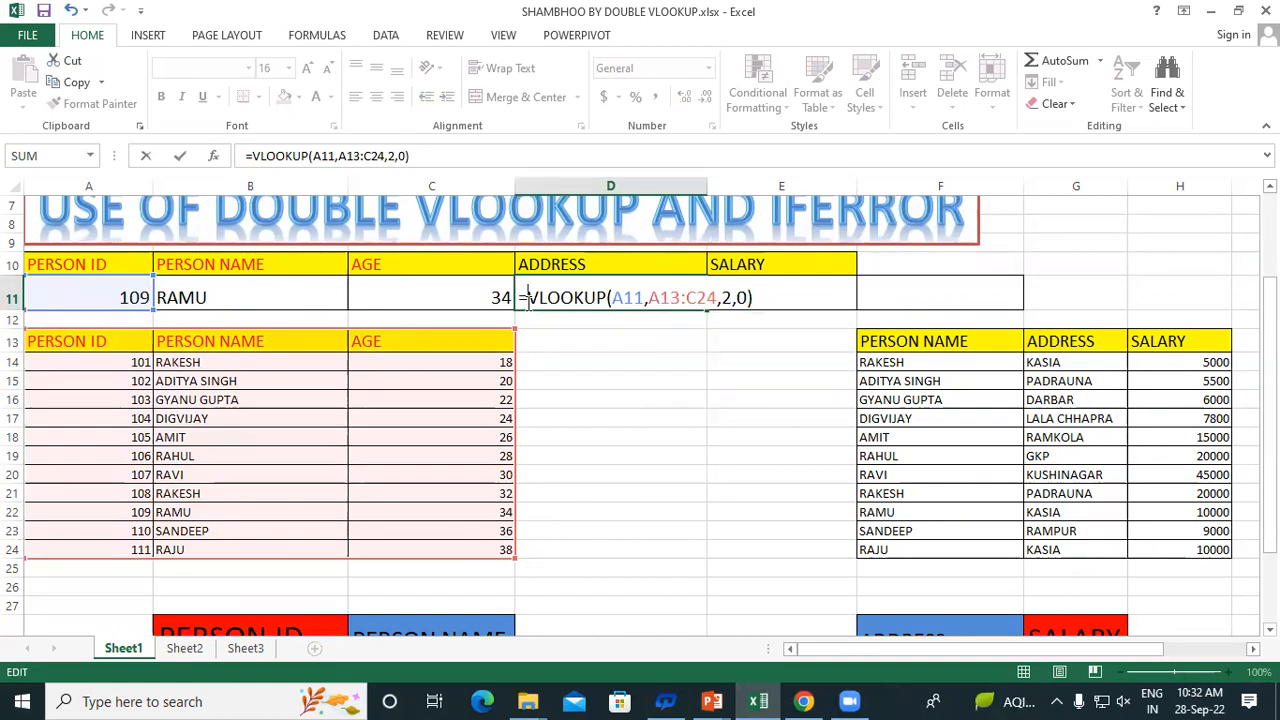
pyautogui.write('vl')
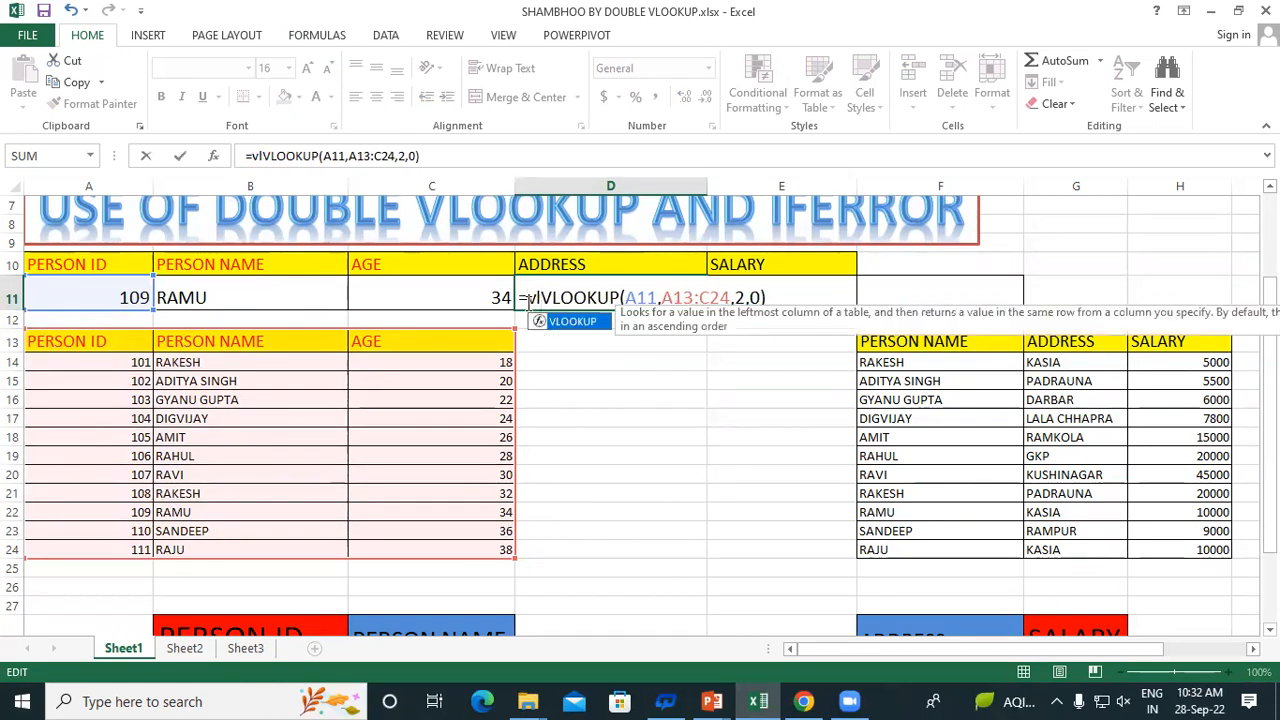
pyautogui.doubleClick(586, 322)
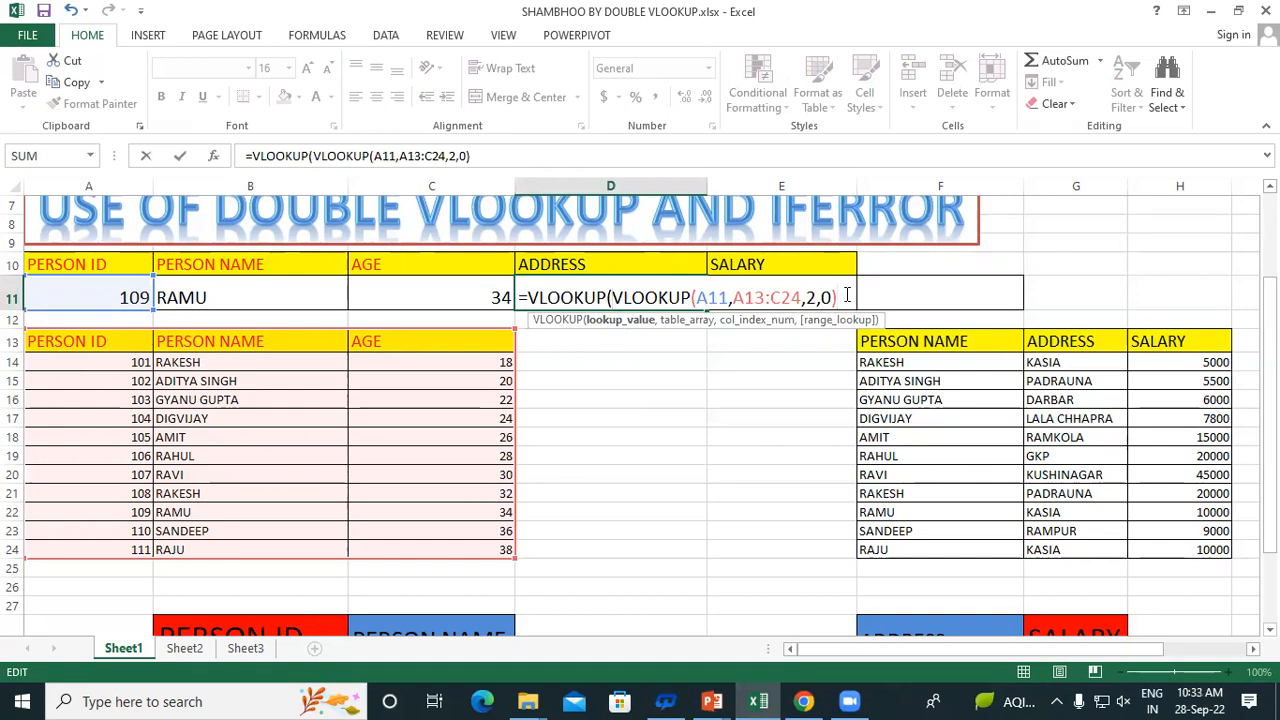
pyautogui.write(',')
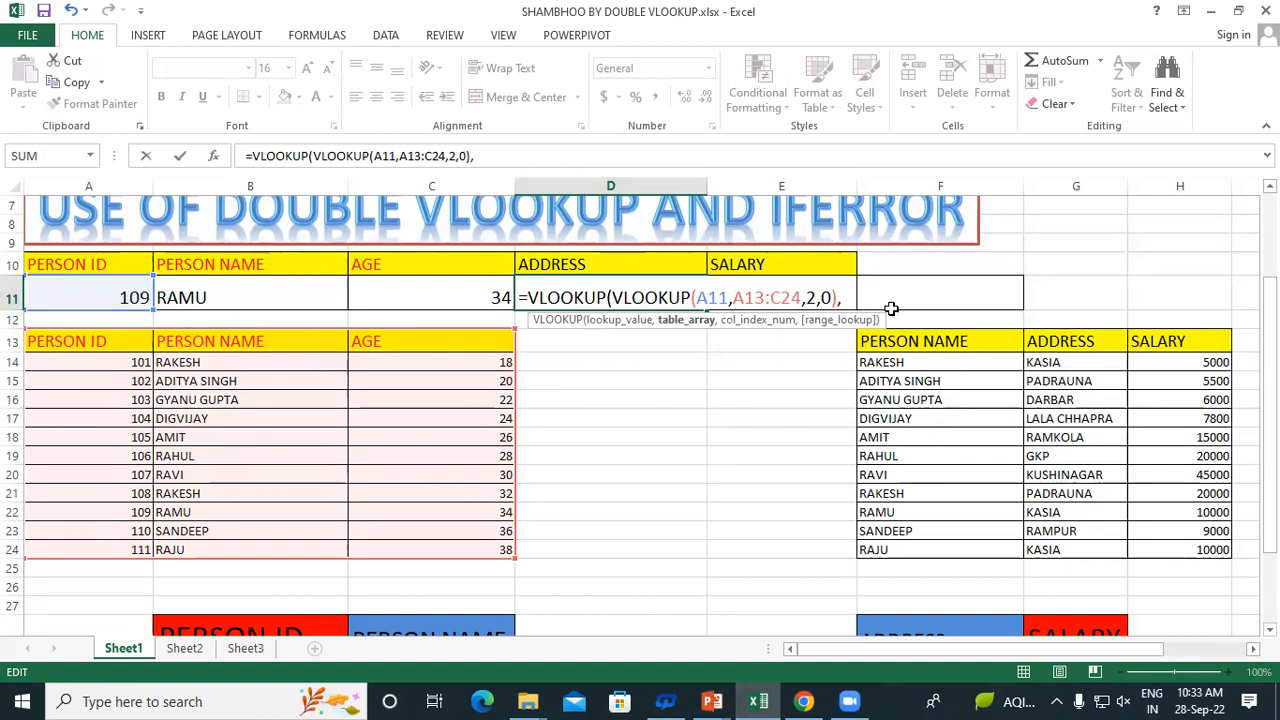
pyautogui.moveTo(900, 342); pyautogui.dragTo(1189, 545)
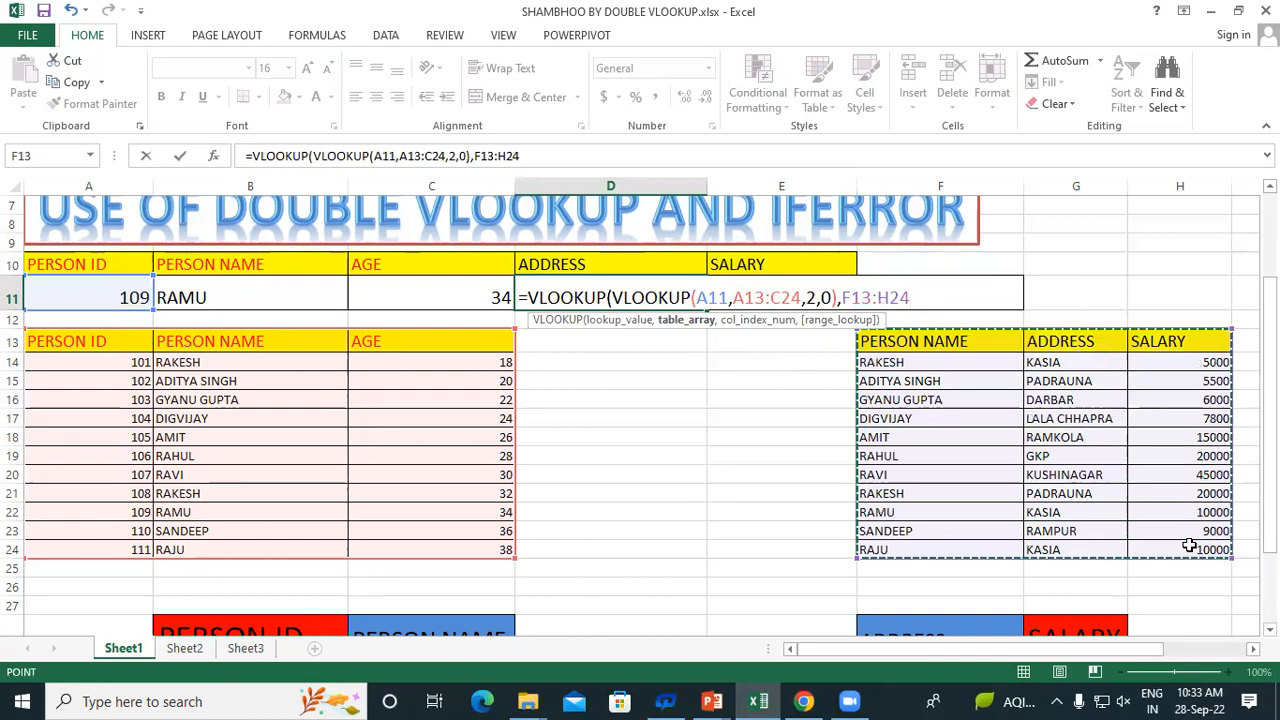
pyautogui.write(',')
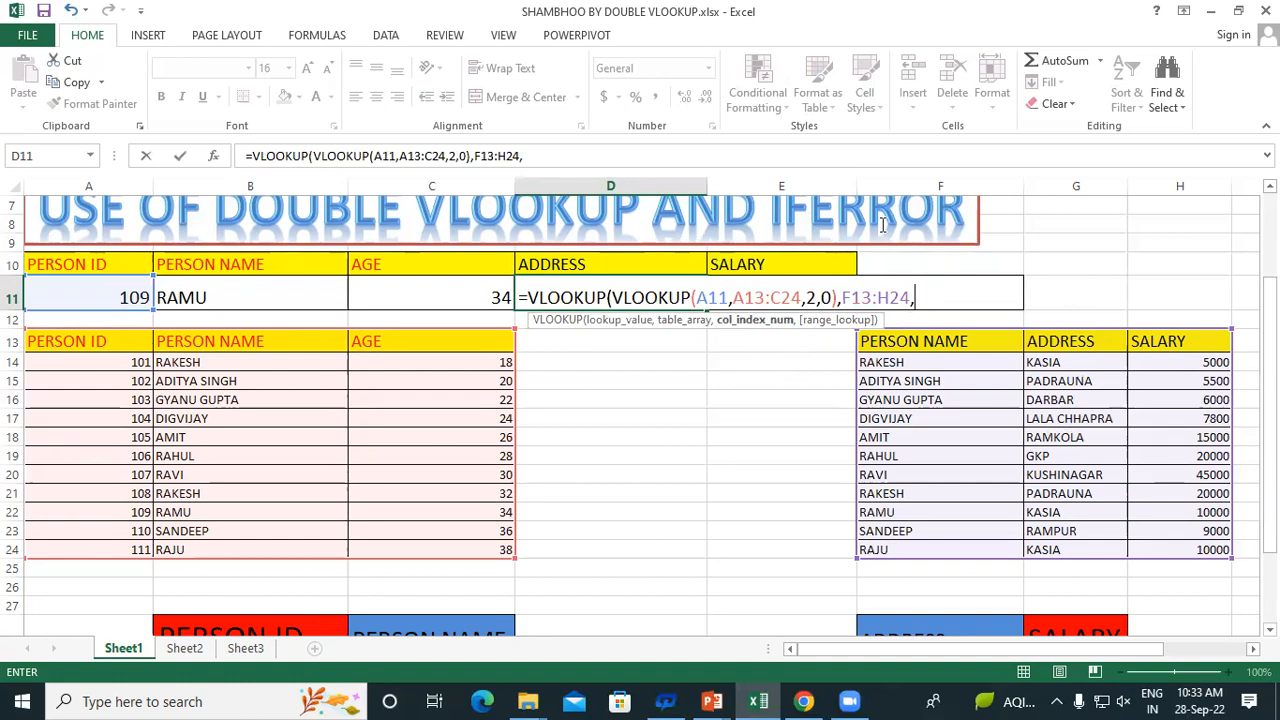
pyautogui.write('2,0')
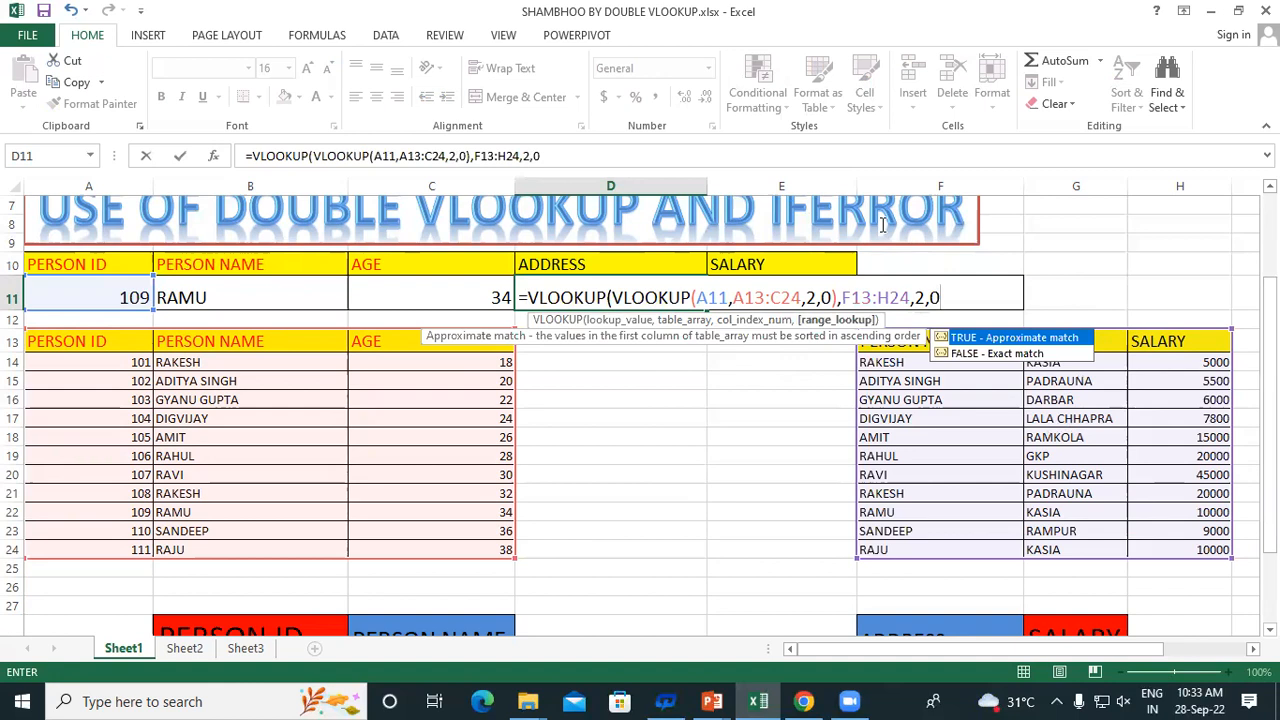
pyautogui.write(')')
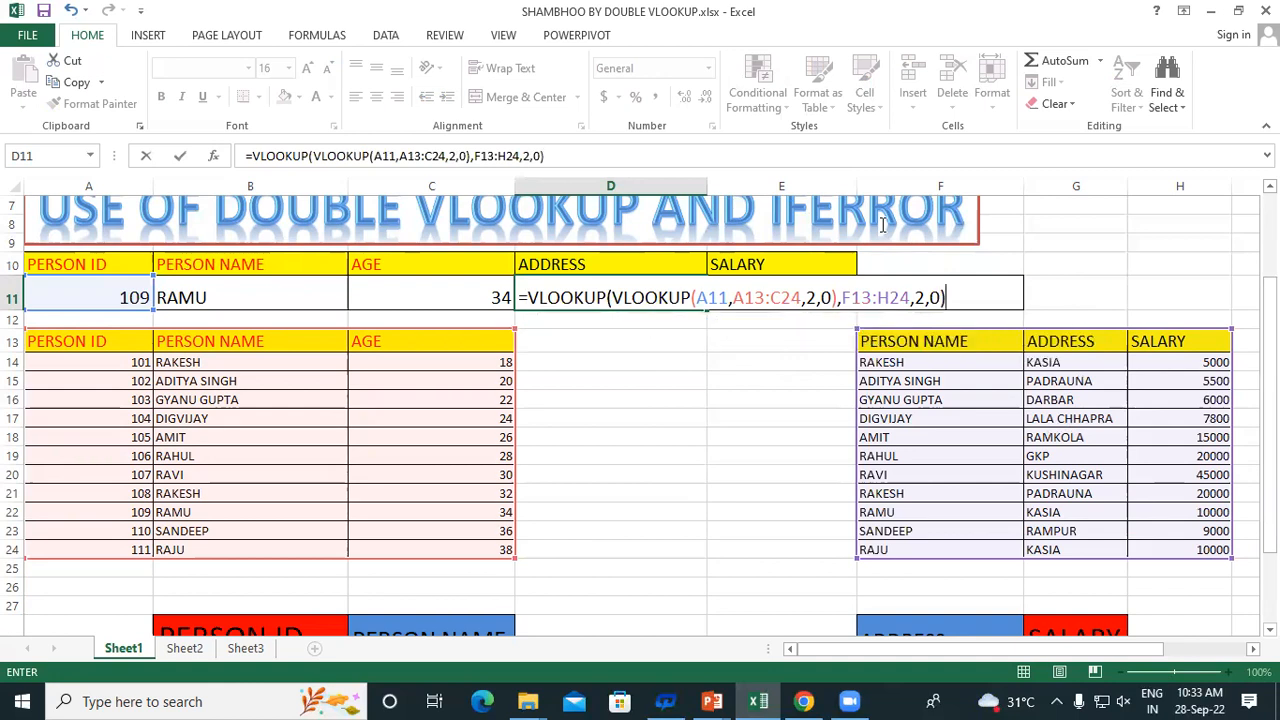
pyautogui.press('Return')
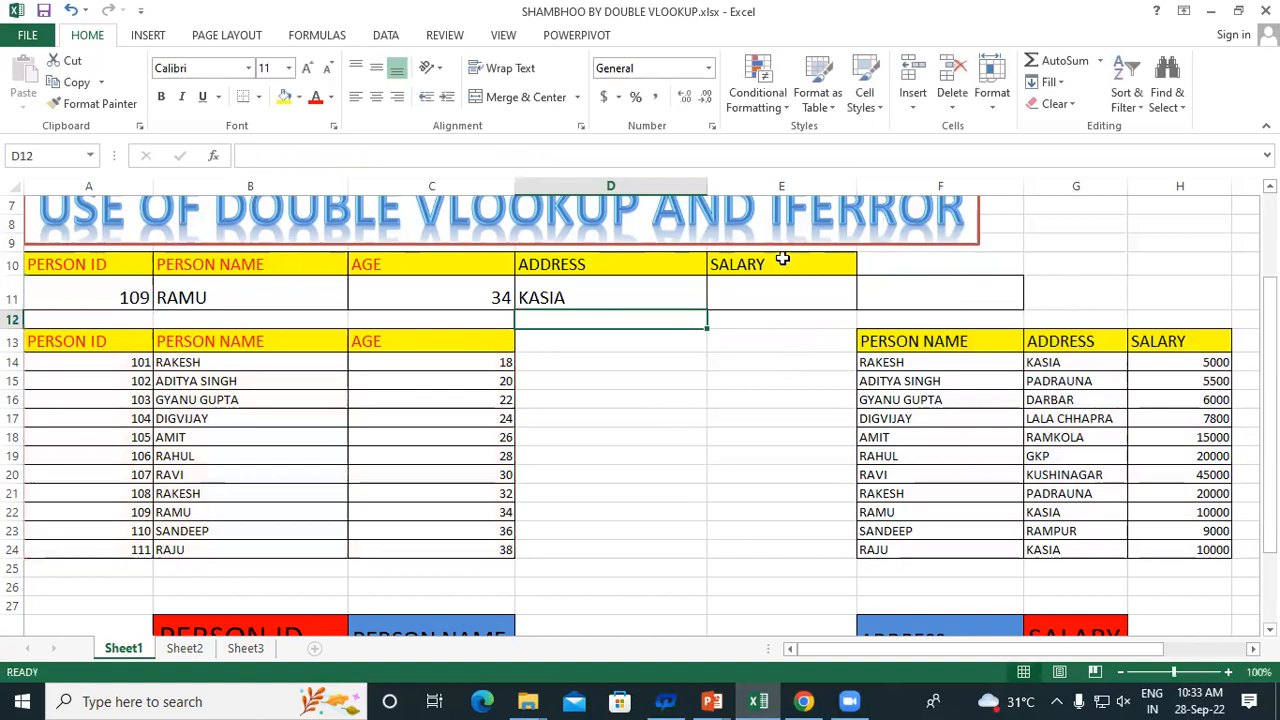
# Step: Test the double VLOOKUP in D11 by replacing the person ID in A11 with the ID listed in A23
pyautogui.click(602, 294)
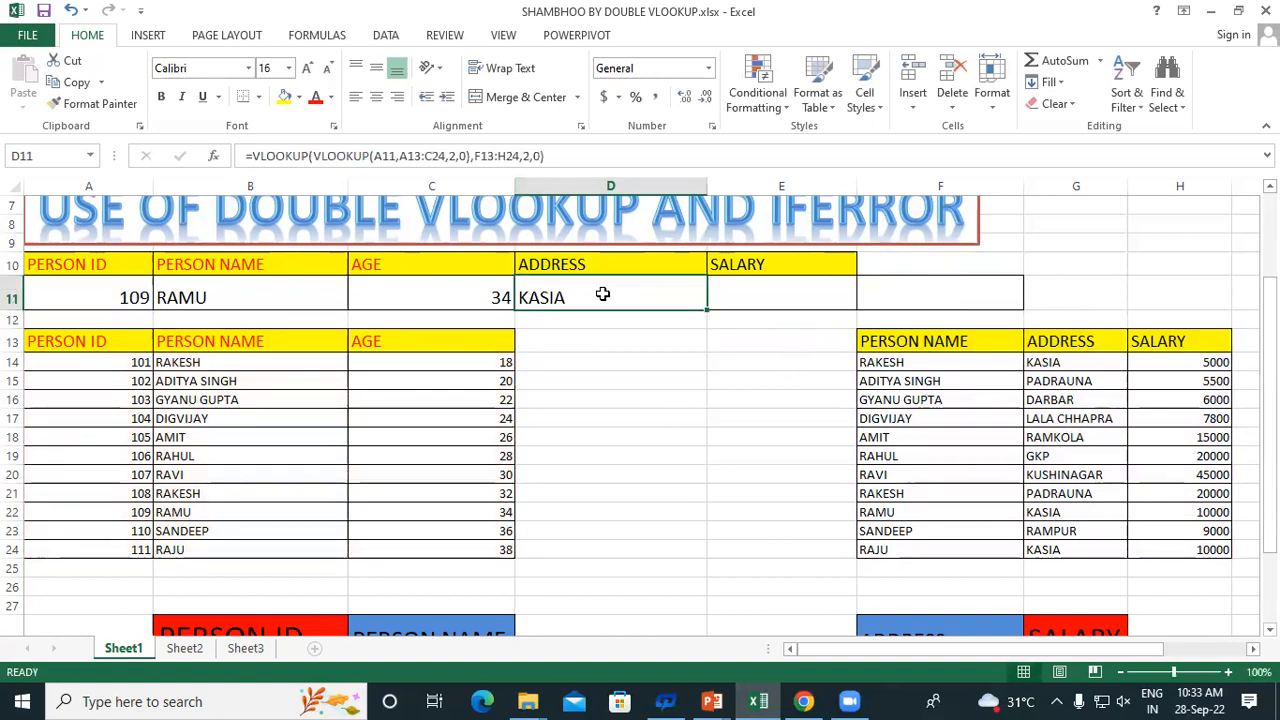
pyautogui.click(87, 297)
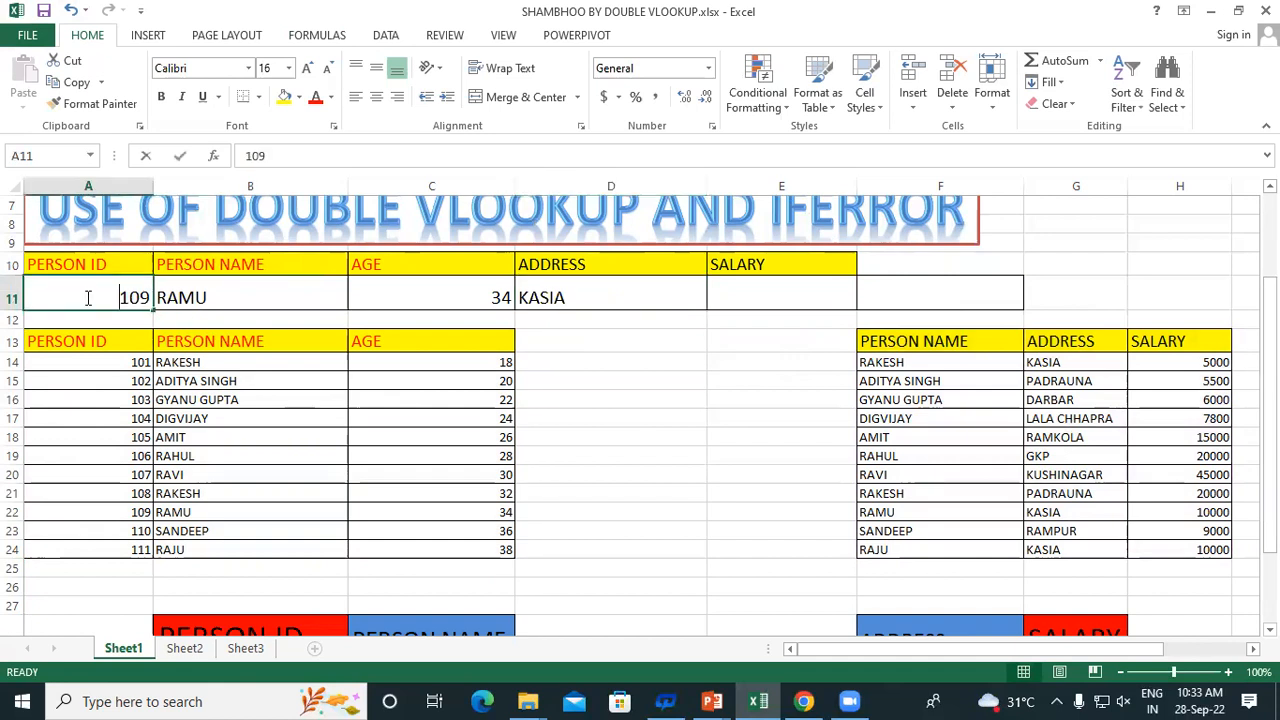
pyautogui.write('110')
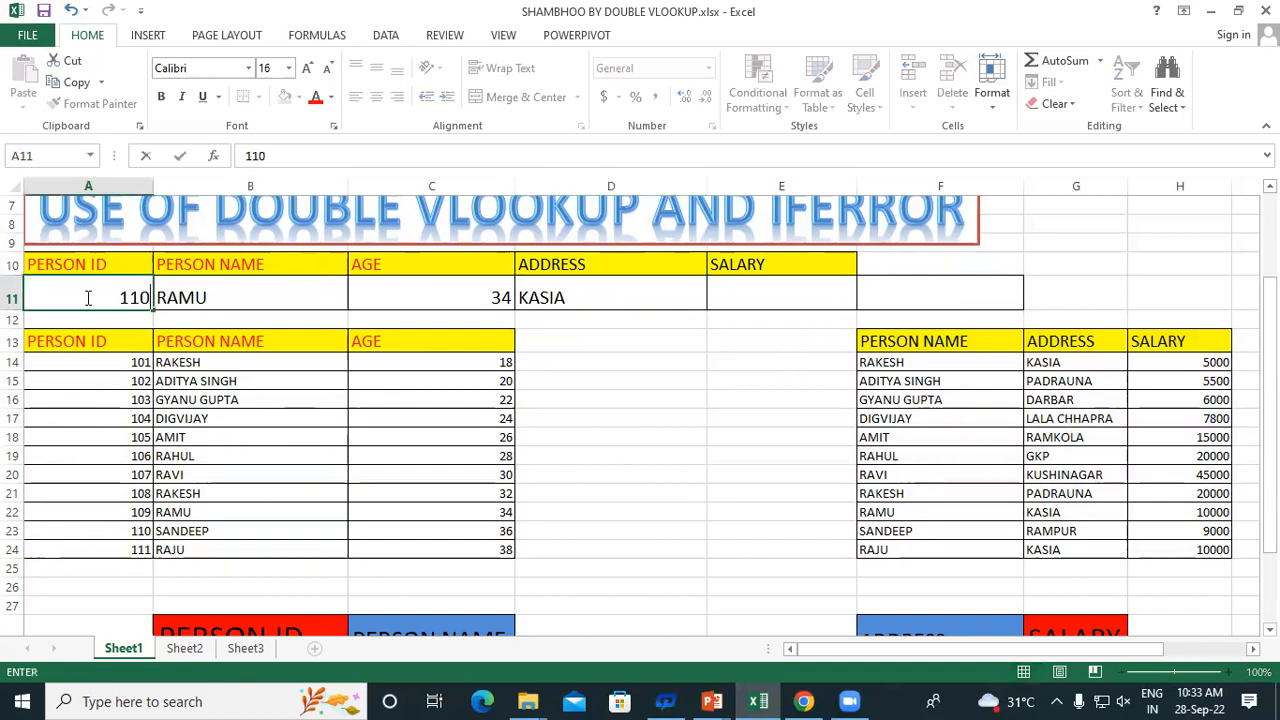
pyautogui.press('Return')
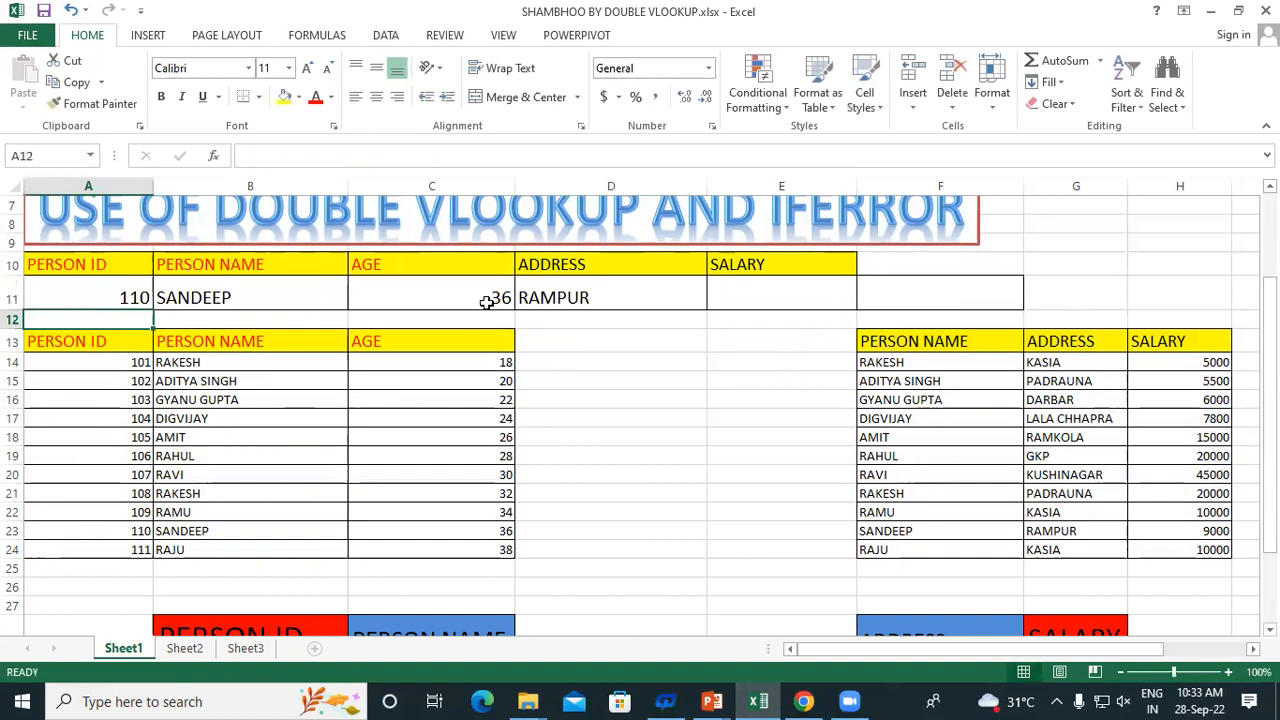
# Step: Look at the name, address and salary table on Sheet2, and return to the lookup row on Sheet1
pyautogui.click(149, 292)
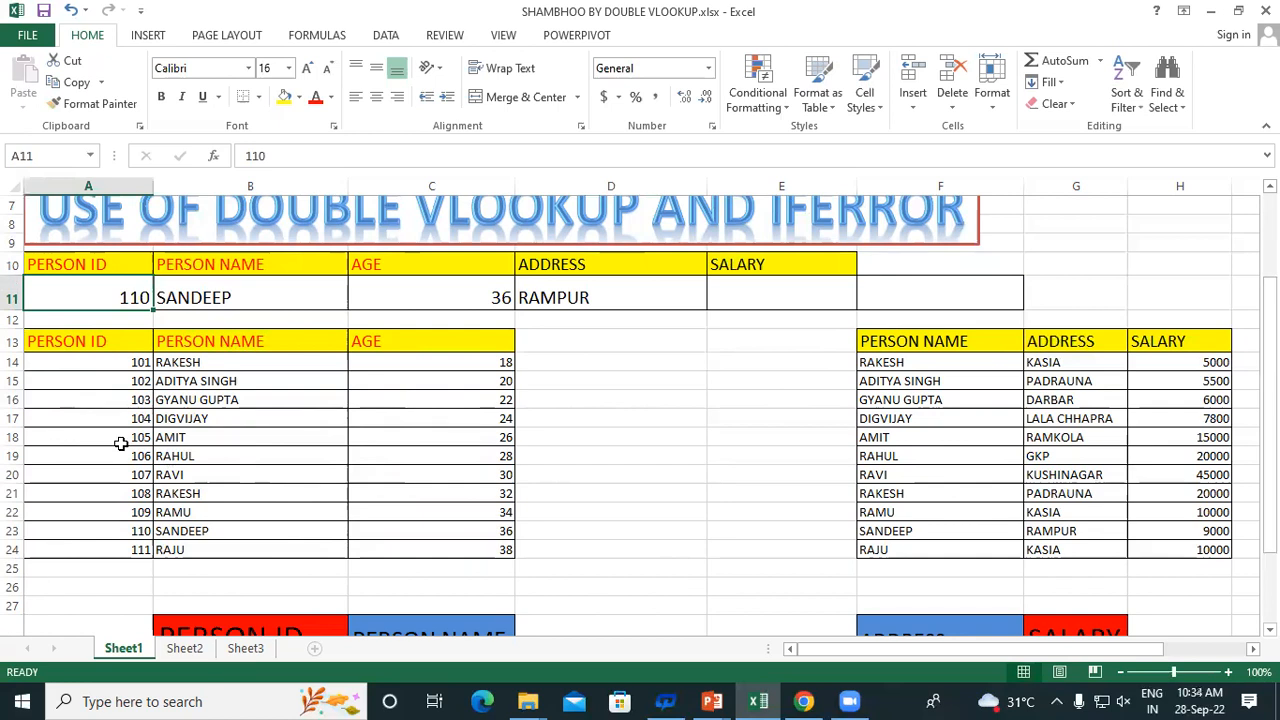
pyautogui.click(184, 648)
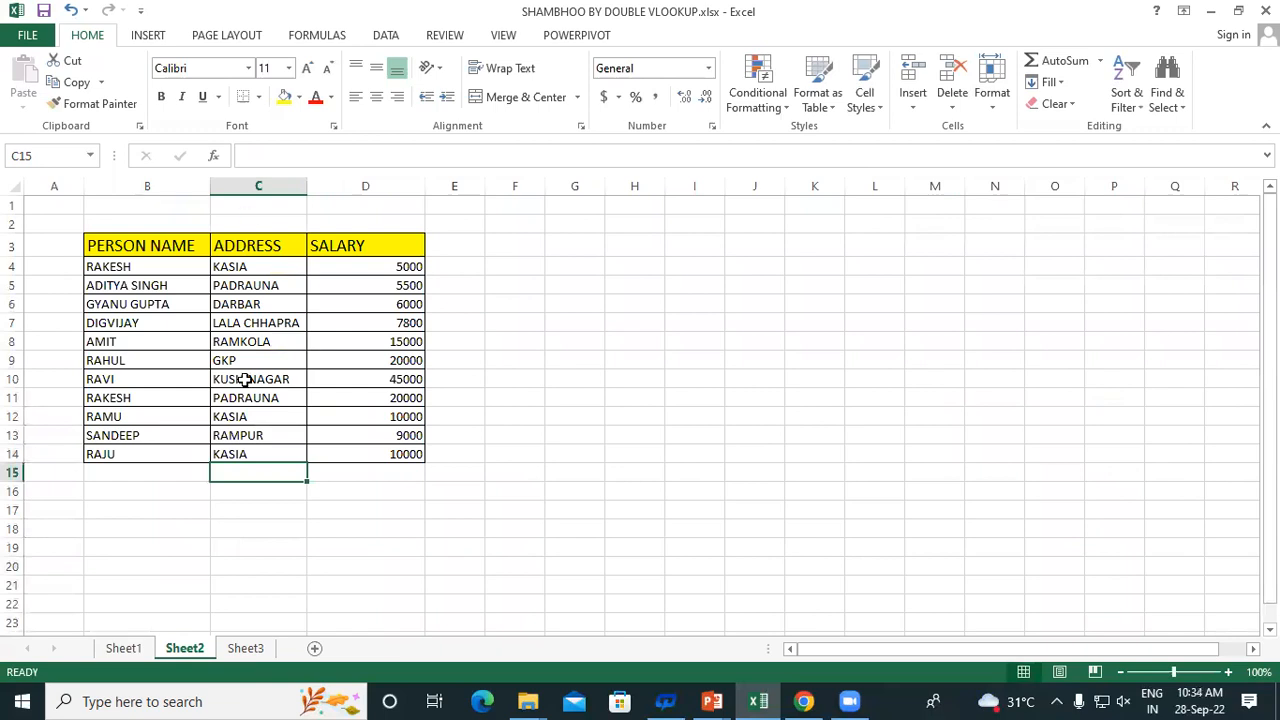
pyautogui.click(123, 648)
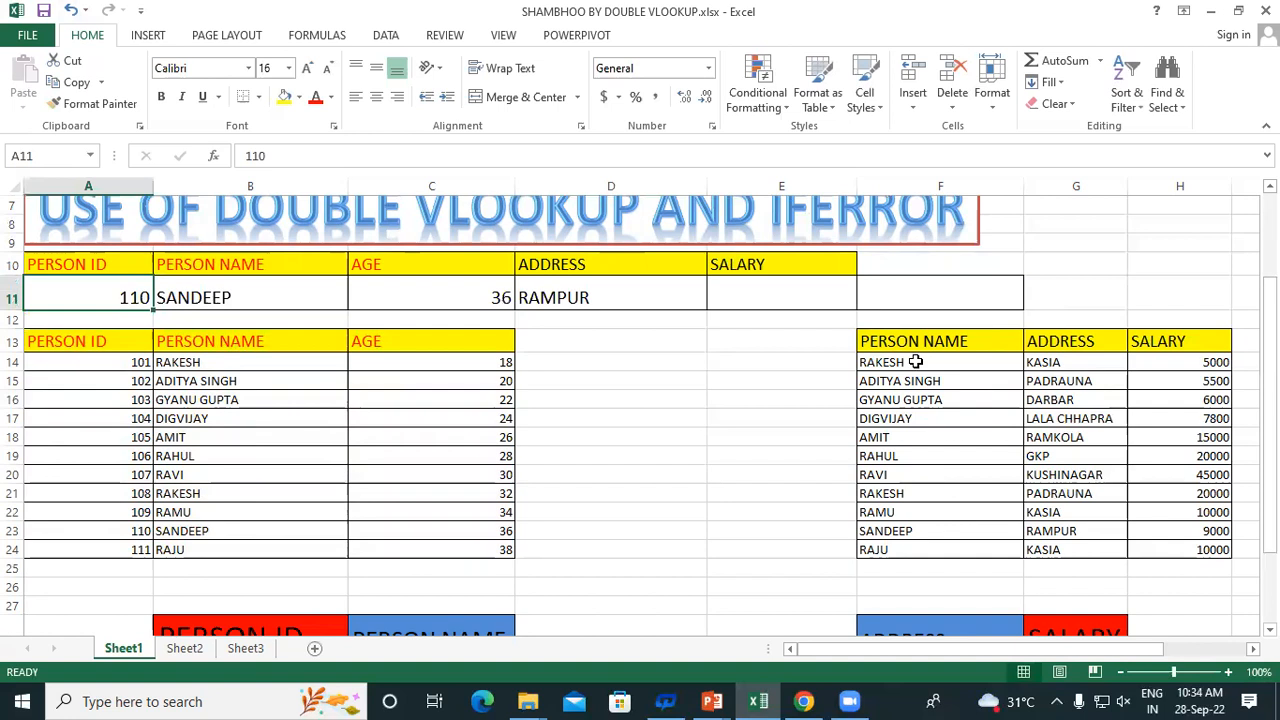
# Step: Write =VLOOKUP(A11,A13:C24,2,0) in the SALARY cell E11, keeping the formula open for editing
pyautogui.click(790, 291)
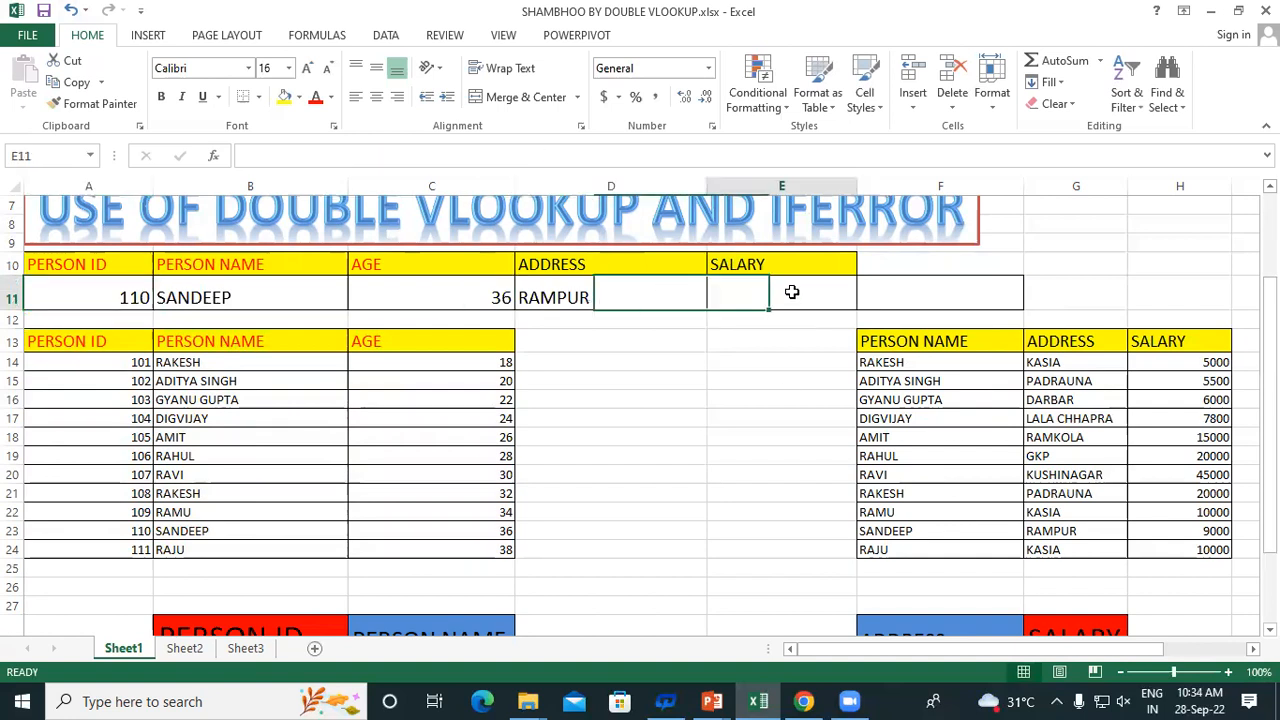
pyautogui.write('=vlo')
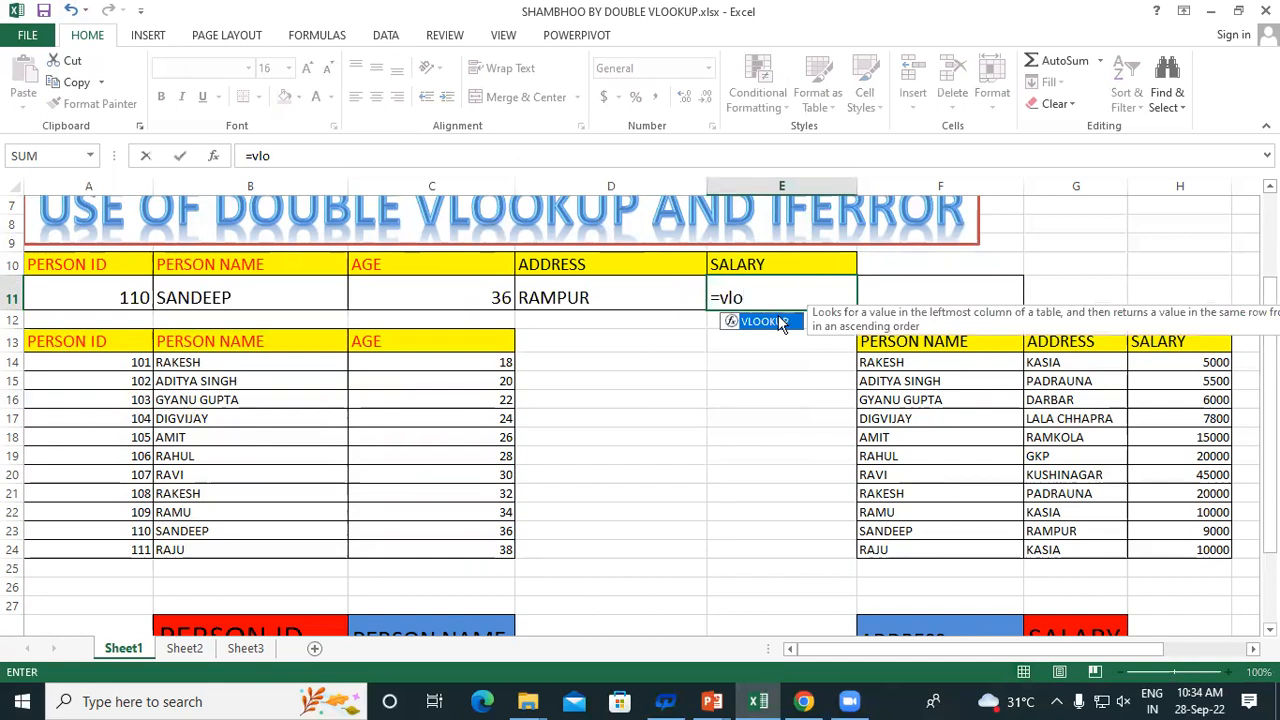
pyautogui.doubleClick(788, 321)
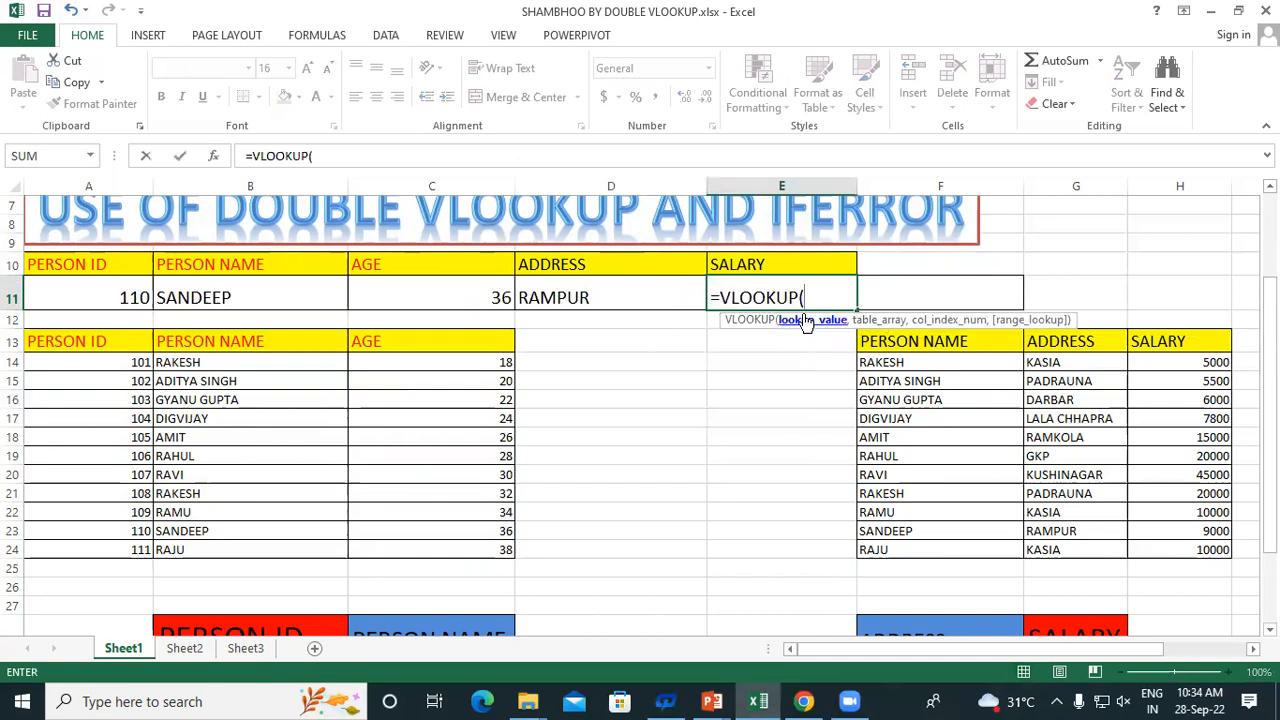
pyautogui.click(92, 291)
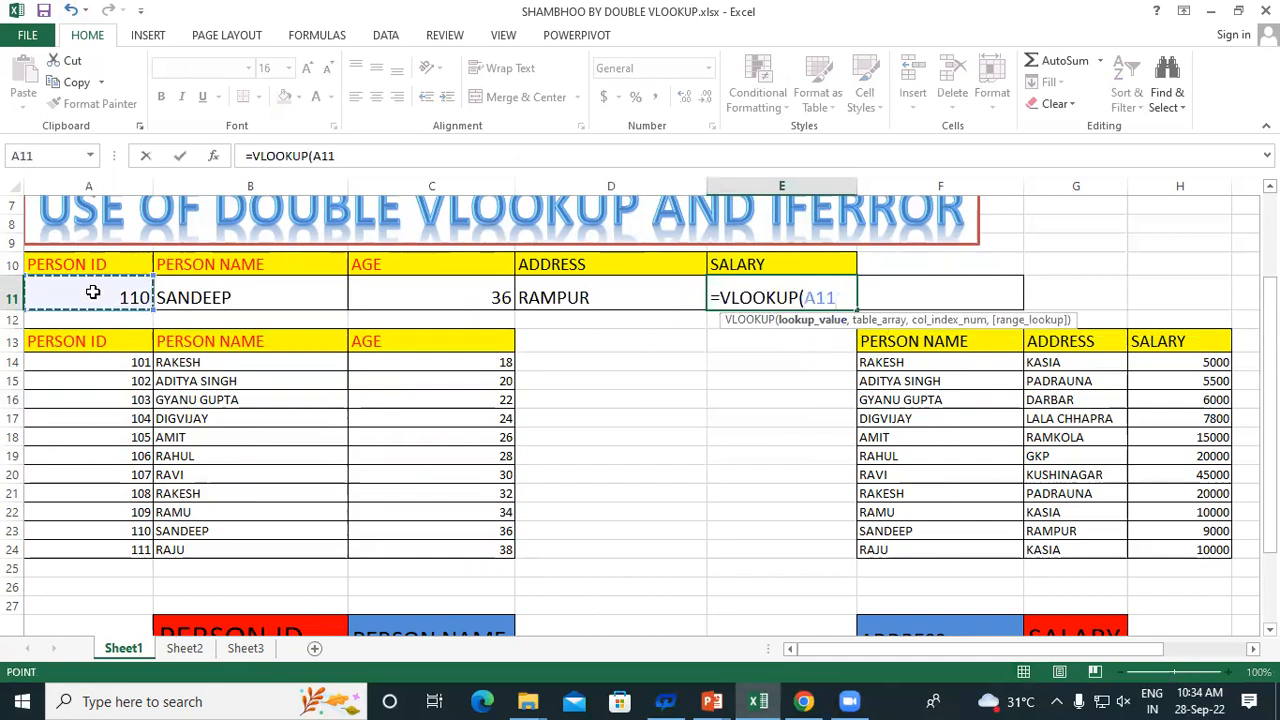
pyautogui.write(',')
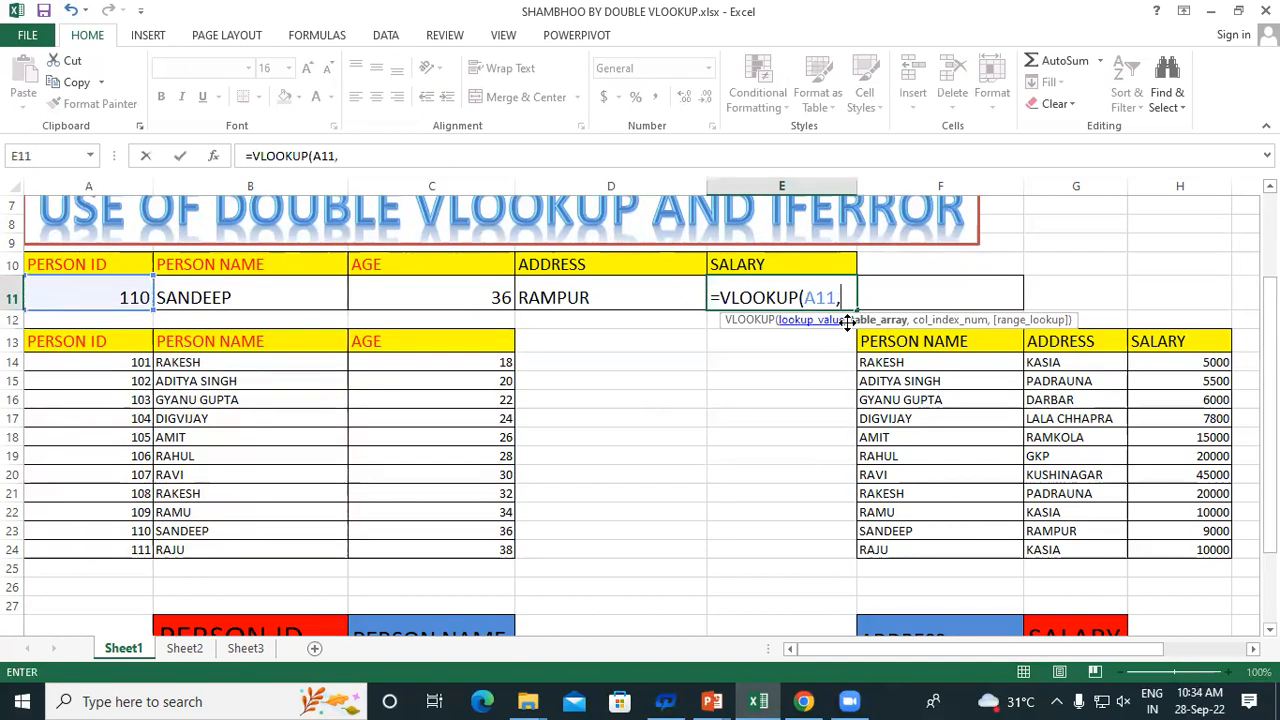
pyautogui.moveTo(100, 343); pyautogui.dragTo(481, 542)
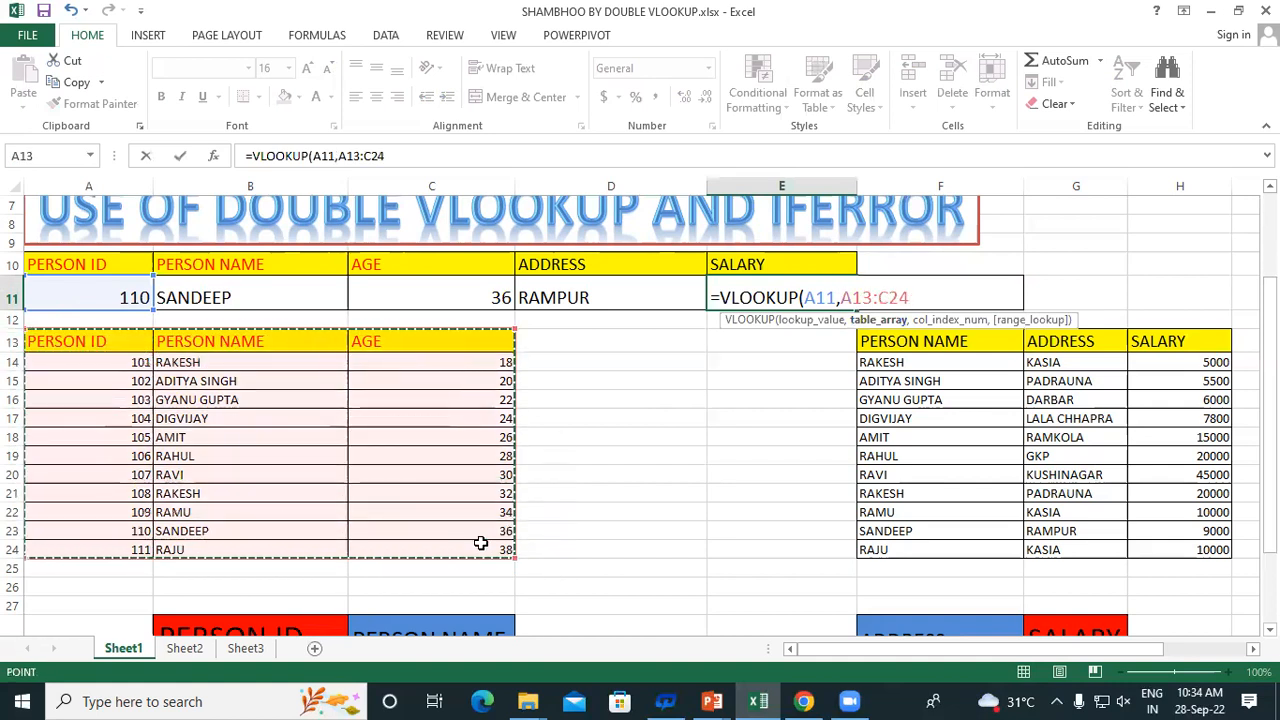
pyautogui.write(',')
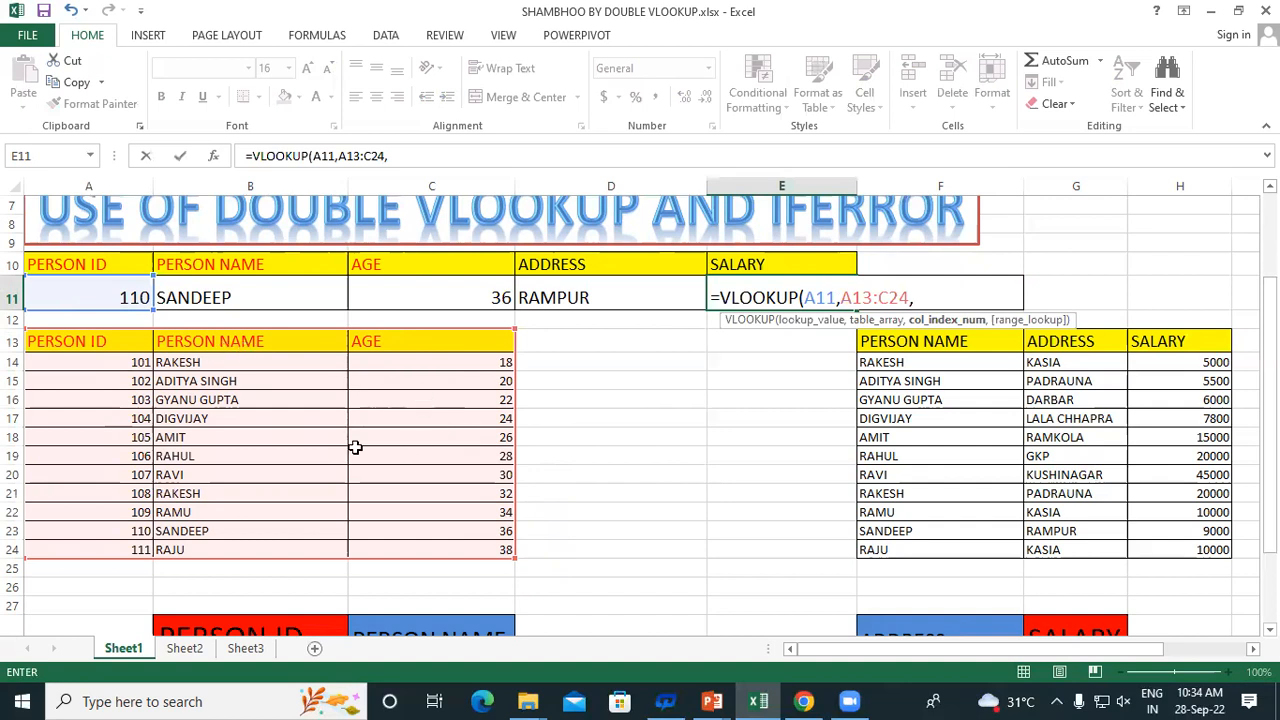
pyautogui.write('2,0')
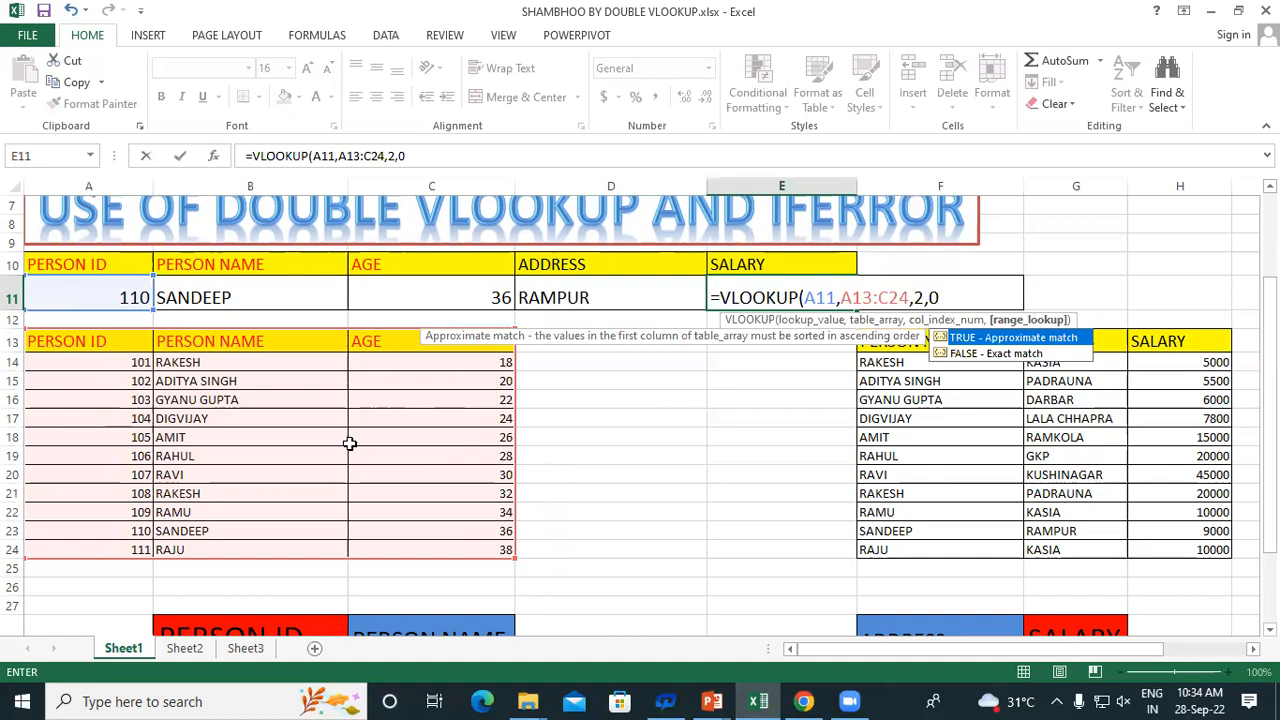
pyautogui.write(')')
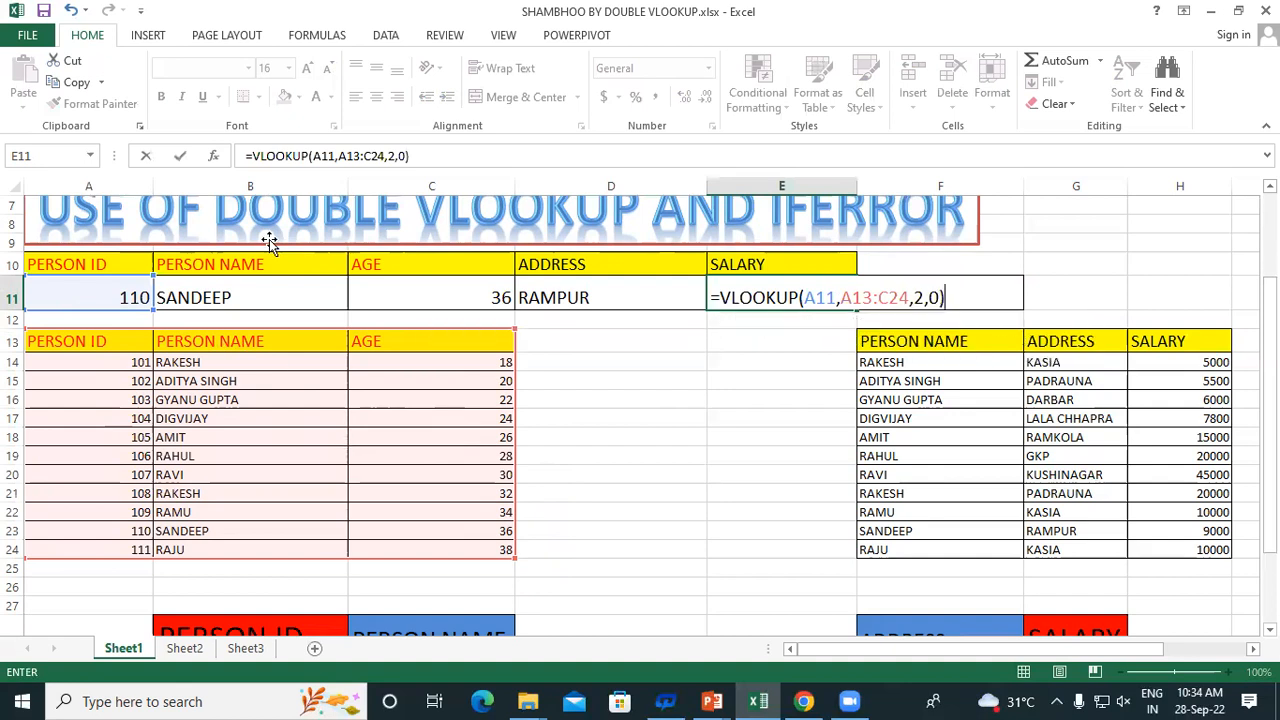
# Step: Wrap the E11 formula in an outer VLOOKUP so that the inner VLOOKUP serves as its lookup value
pyautogui.click(720, 299)
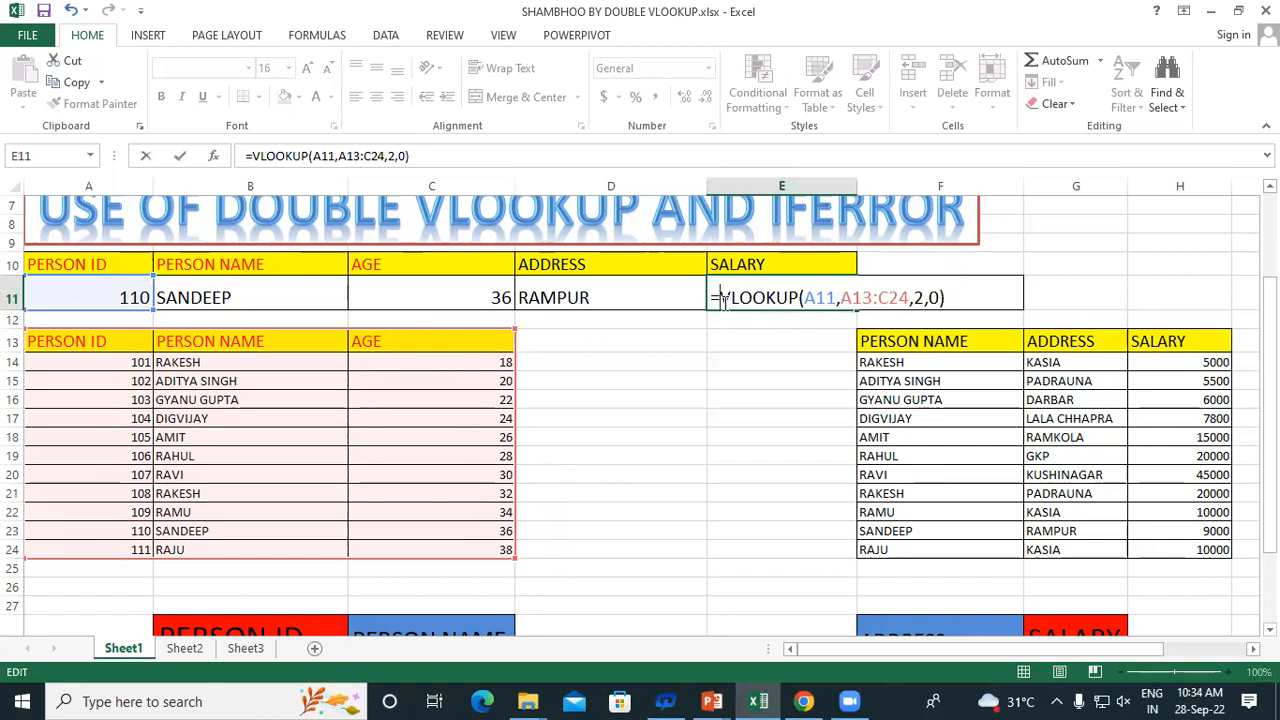
pyautogui.write('vlo')
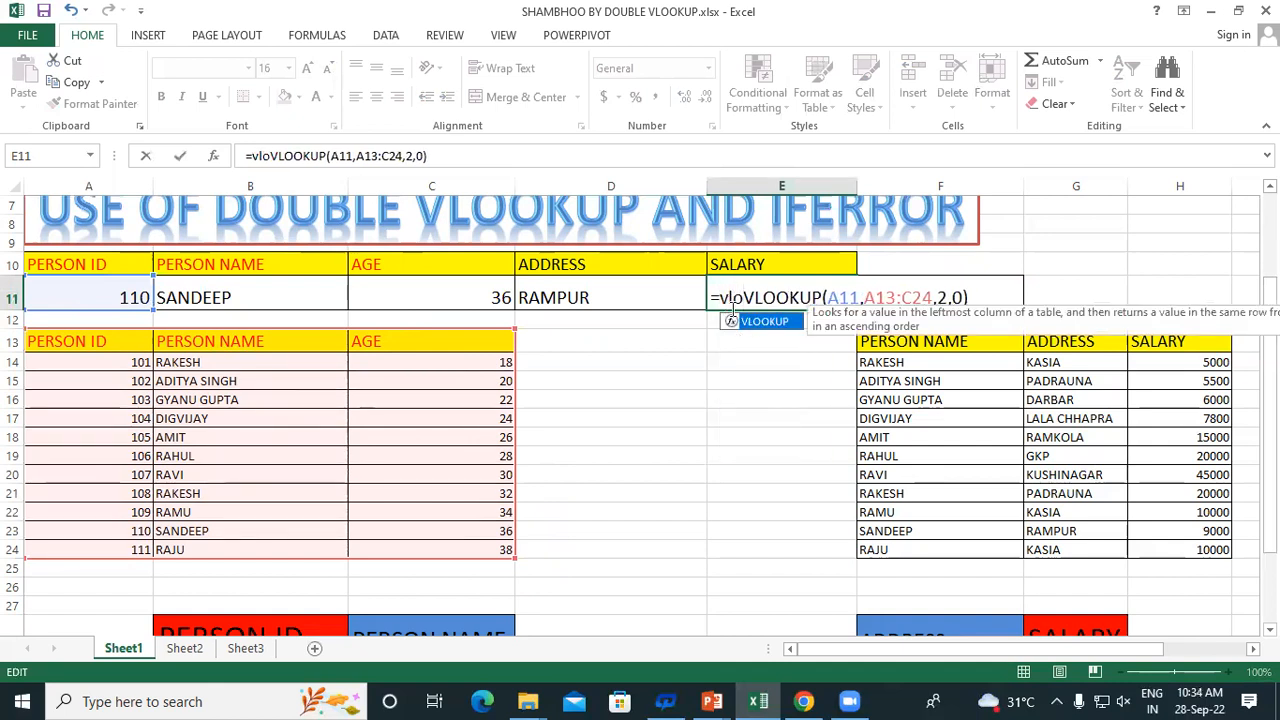
pyautogui.doubleClick(761, 320)
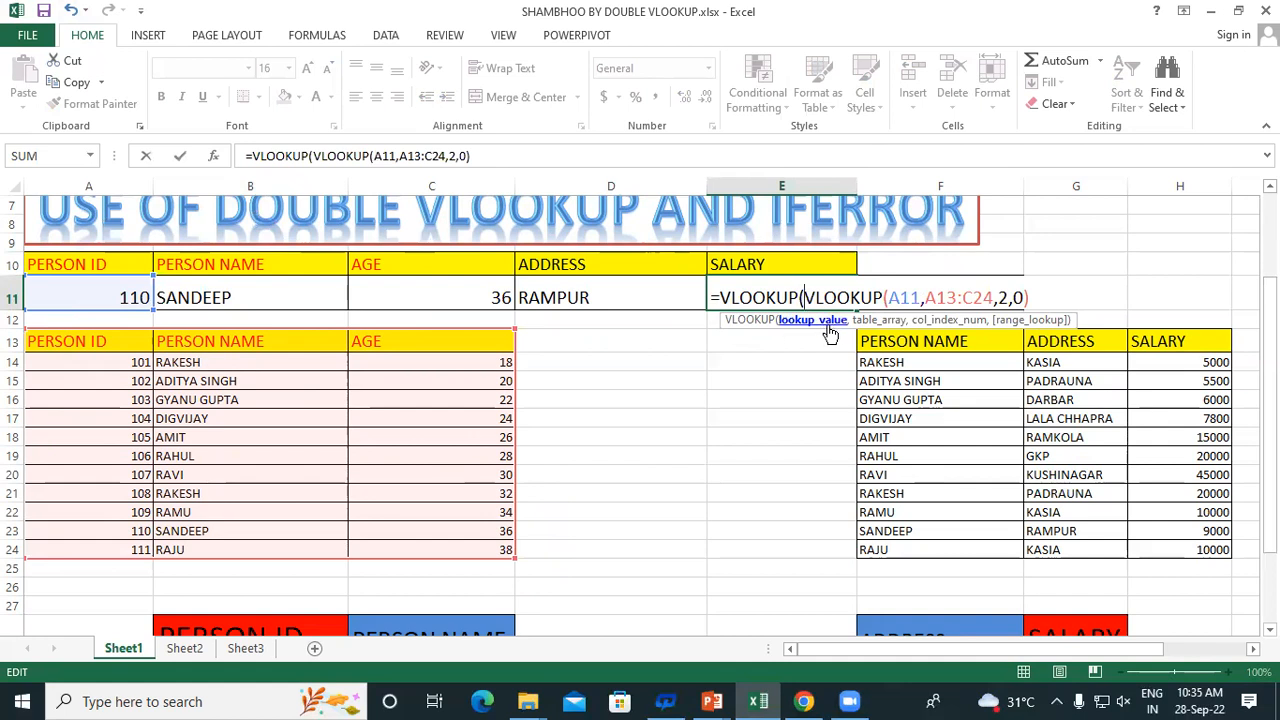
pyautogui.click(1061, 297)
pyautogui.write(',')
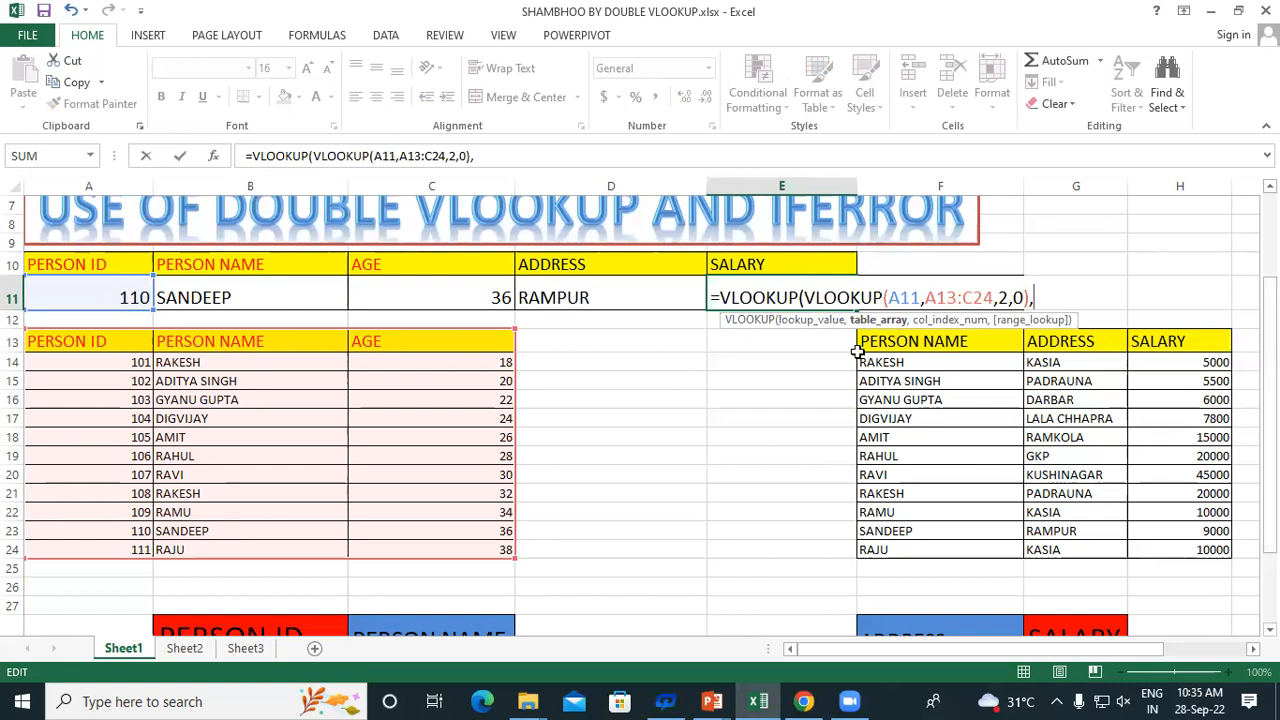
pyautogui.moveTo(908, 343); pyautogui.dragTo(1167, 549)
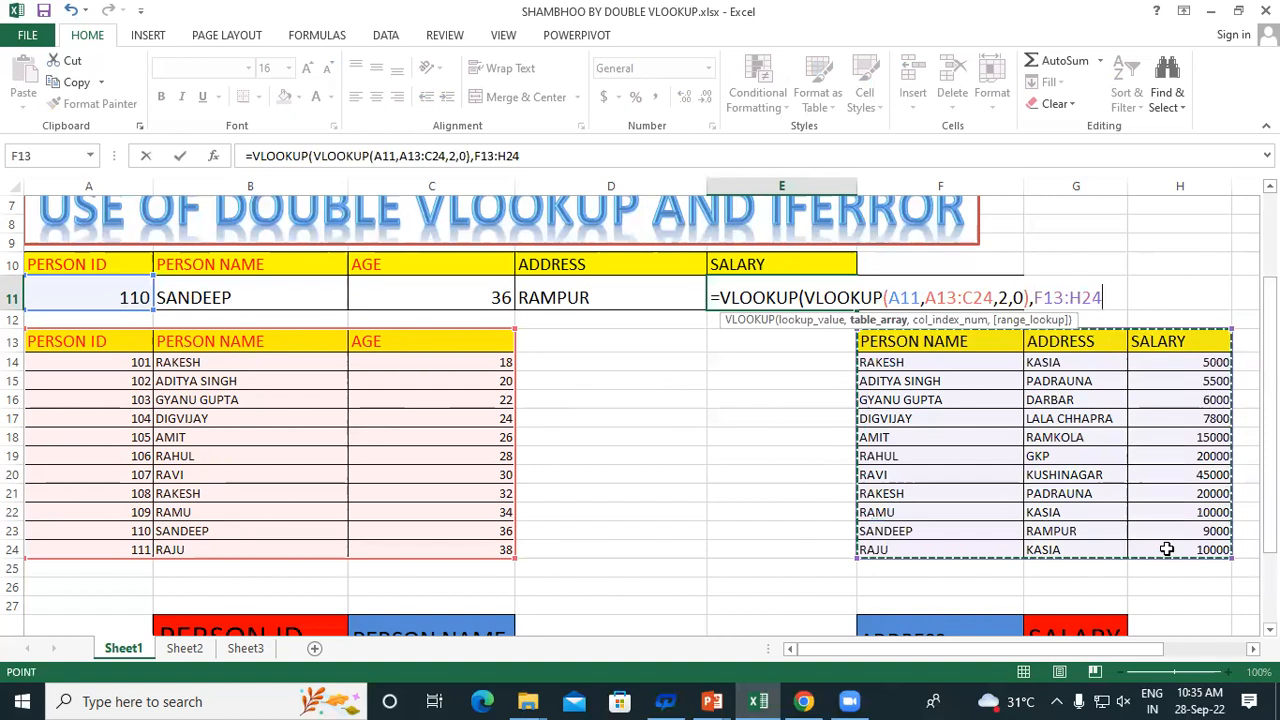
pyautogui.press('BackSpace')
pyautogui.press('BackSpace')
pyautogui.press('BackSpace')
pyautogui.press('BackSpace')
pyautogui.press('BackSpace')
pyautogui.press('BackSpace')
pyautogui.press('BackSpace')
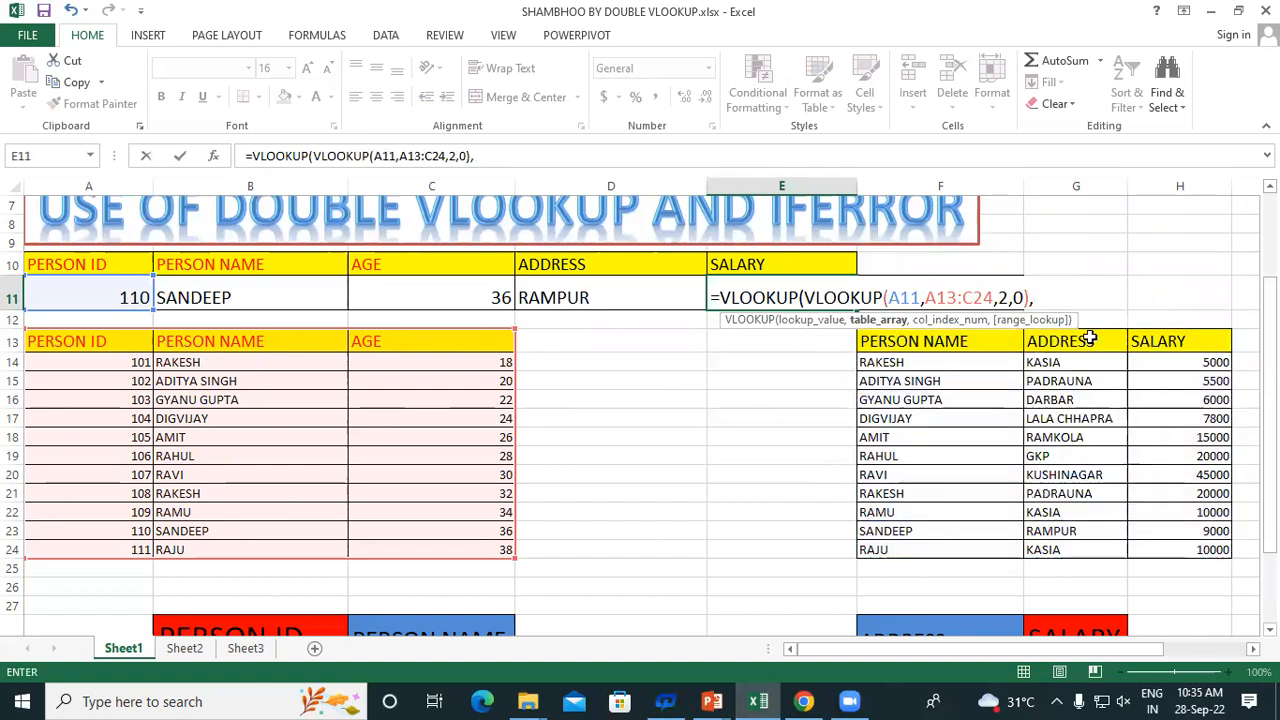
# Step: Set the table array of the outer VLOOKUP in E11 to the range B3:D14 on Sheet2
pyautogui.click(174, 650)
pyautogui.moveTo(181, 249); pyautogui.dragTo(406, 452)
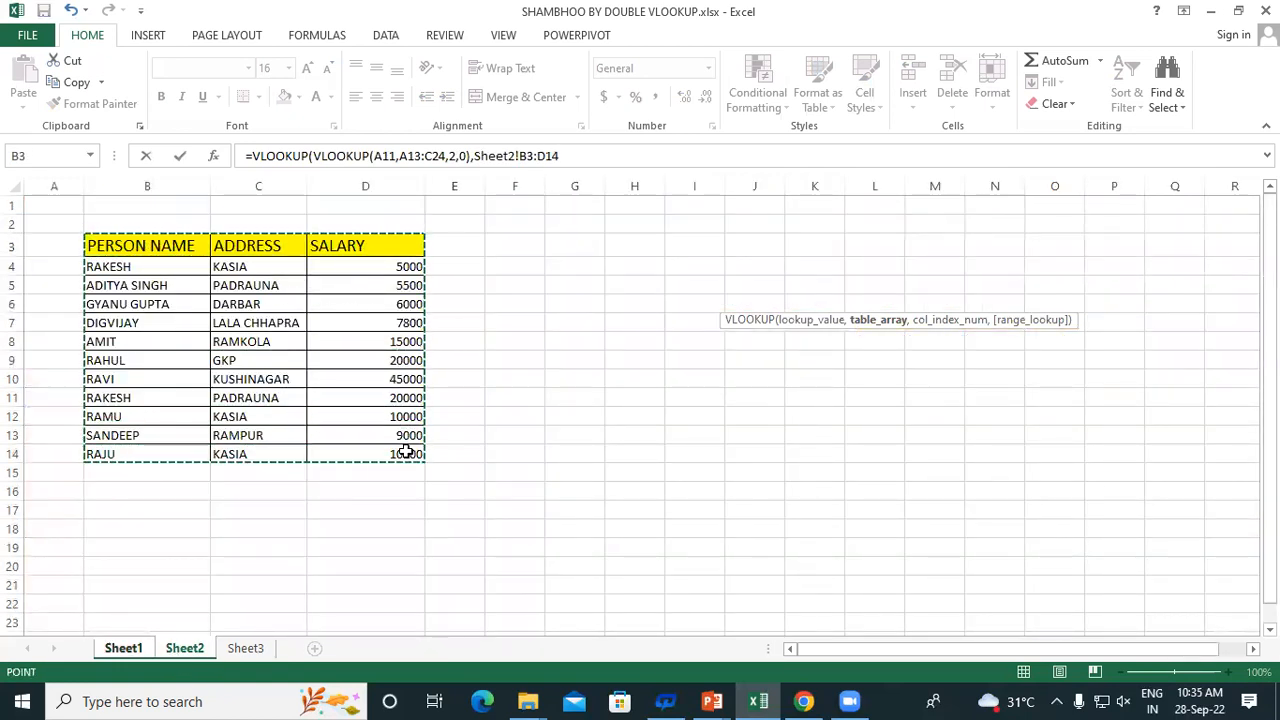
pyautogui.write(',')
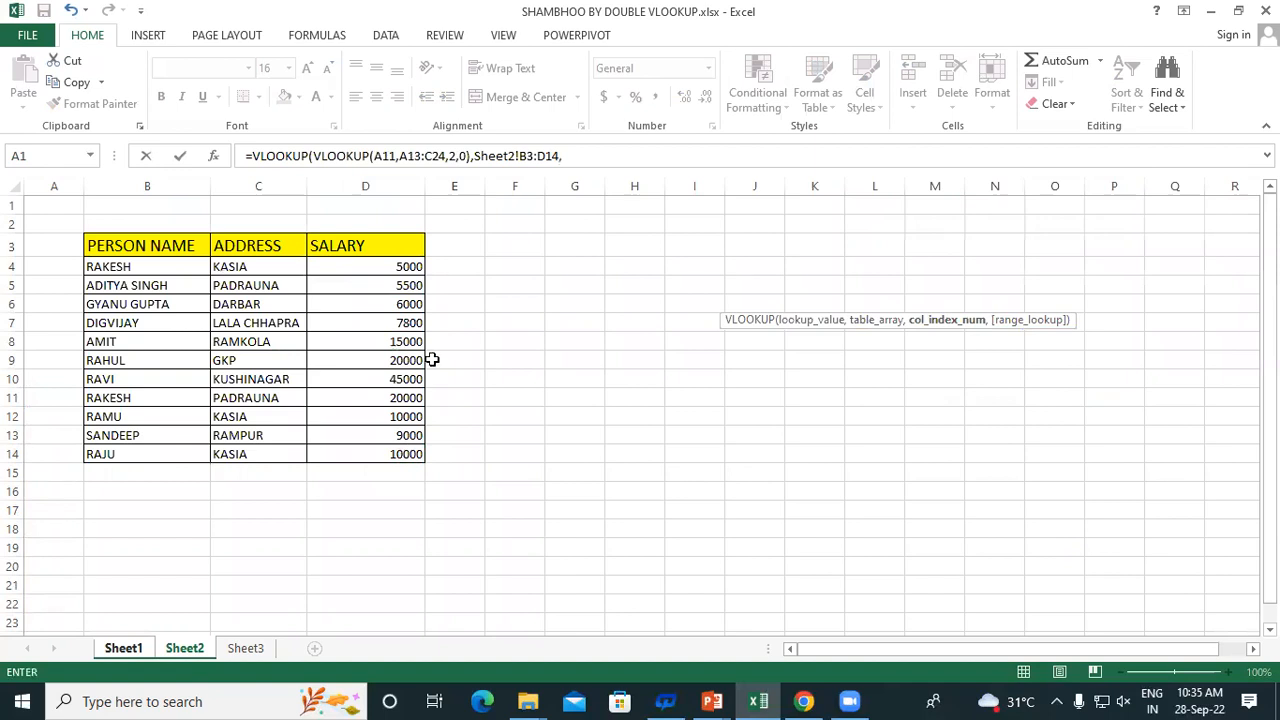
# Step: Complete the outer VLOOKUP with column index 3 and exact match 0, close the bracket and commit the E11 formula
pyautogui.click(580, 150)
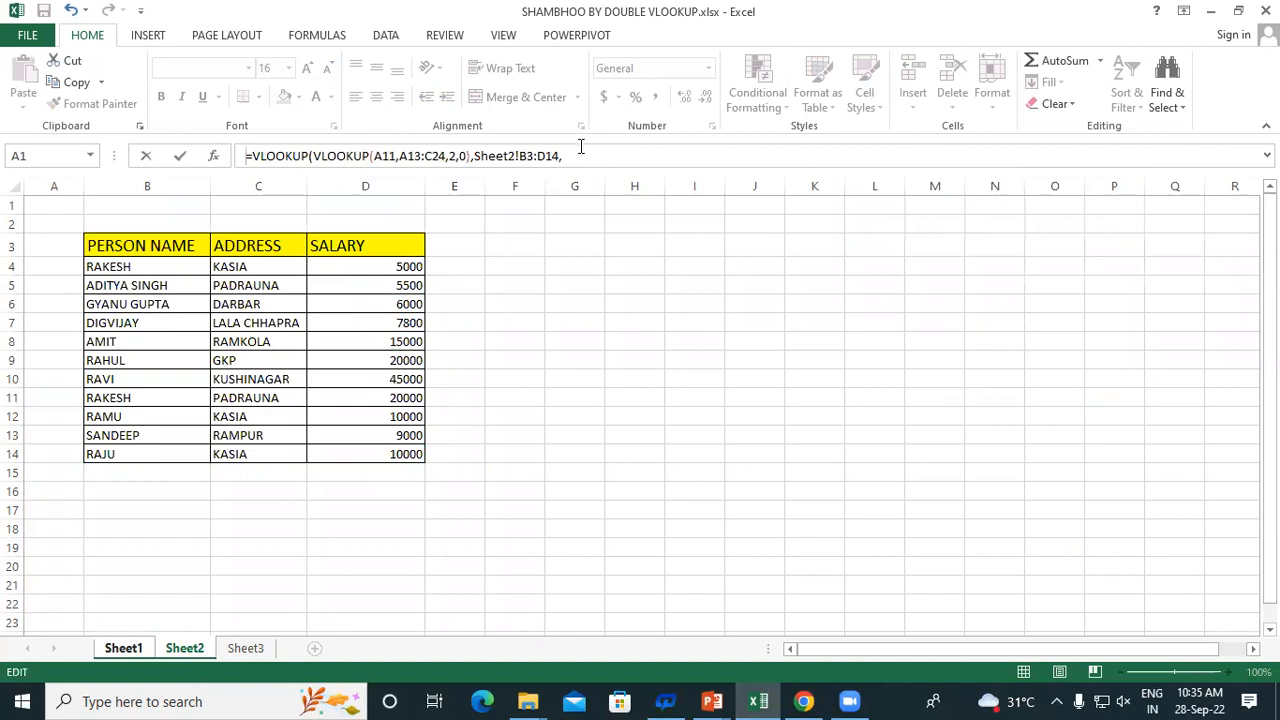
pyautogui.click(580, 154)
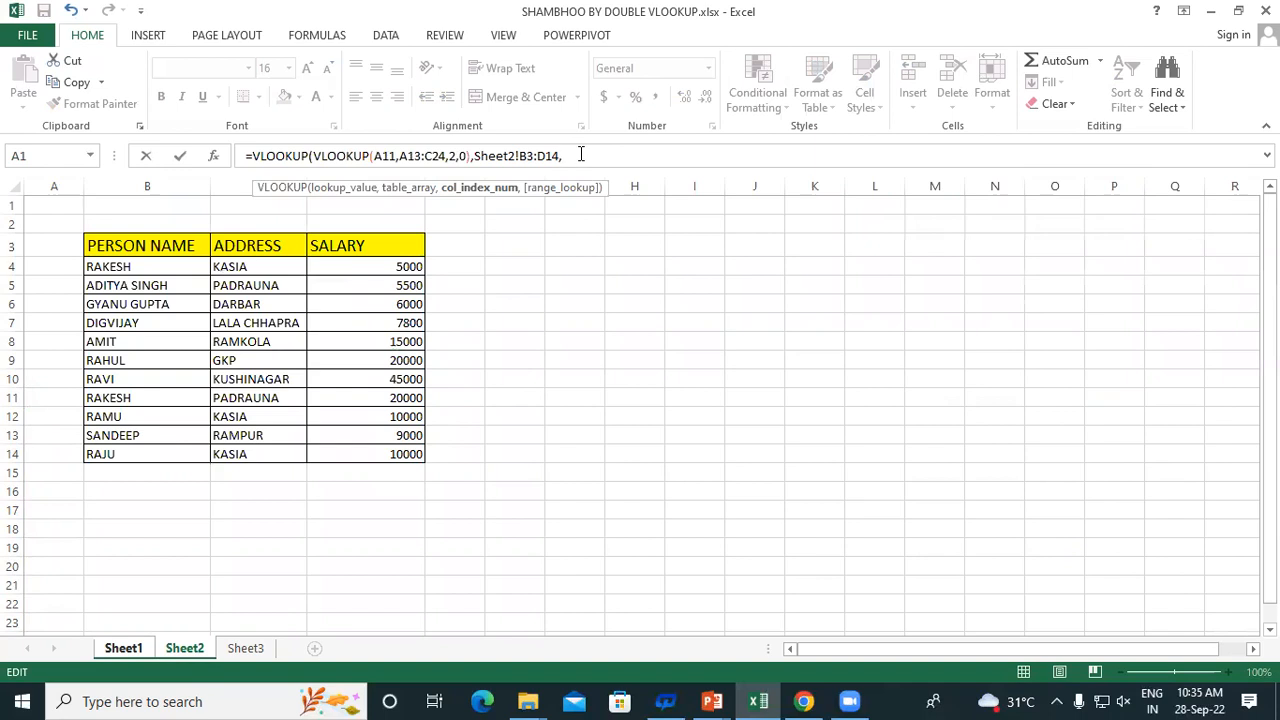
pyautogui.write('2,0')
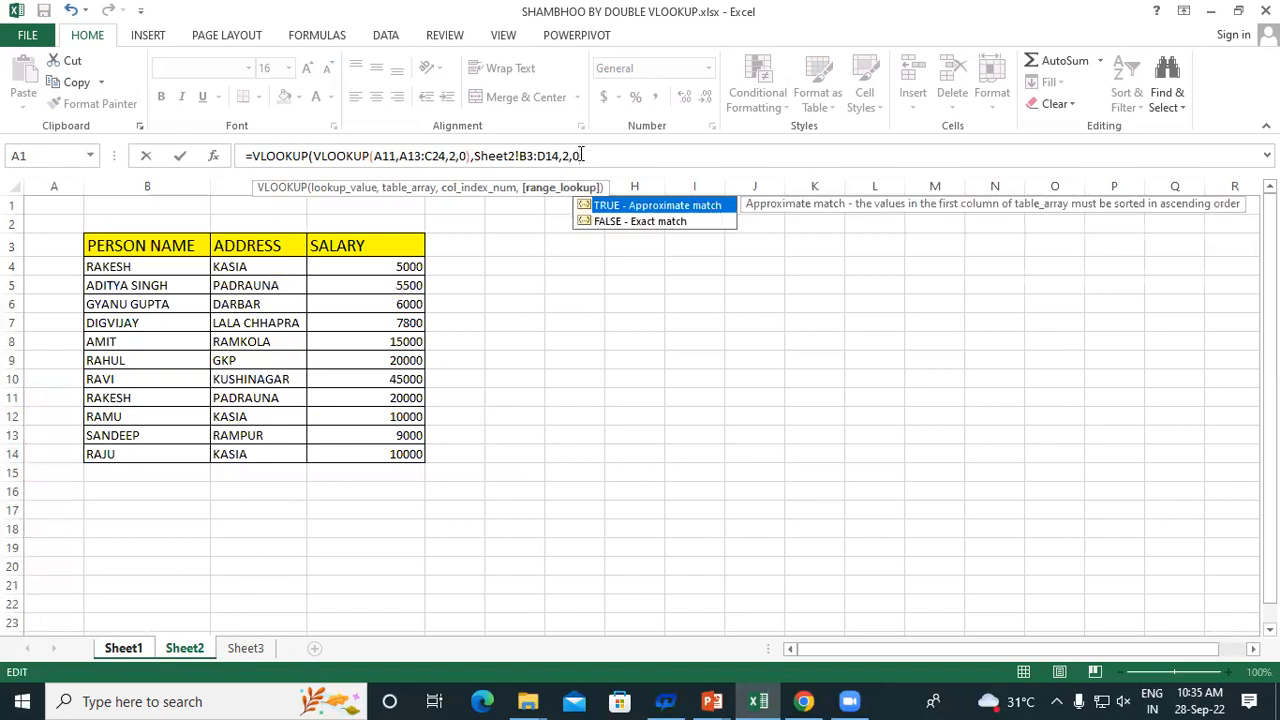
pyautogui.click(570, 156)
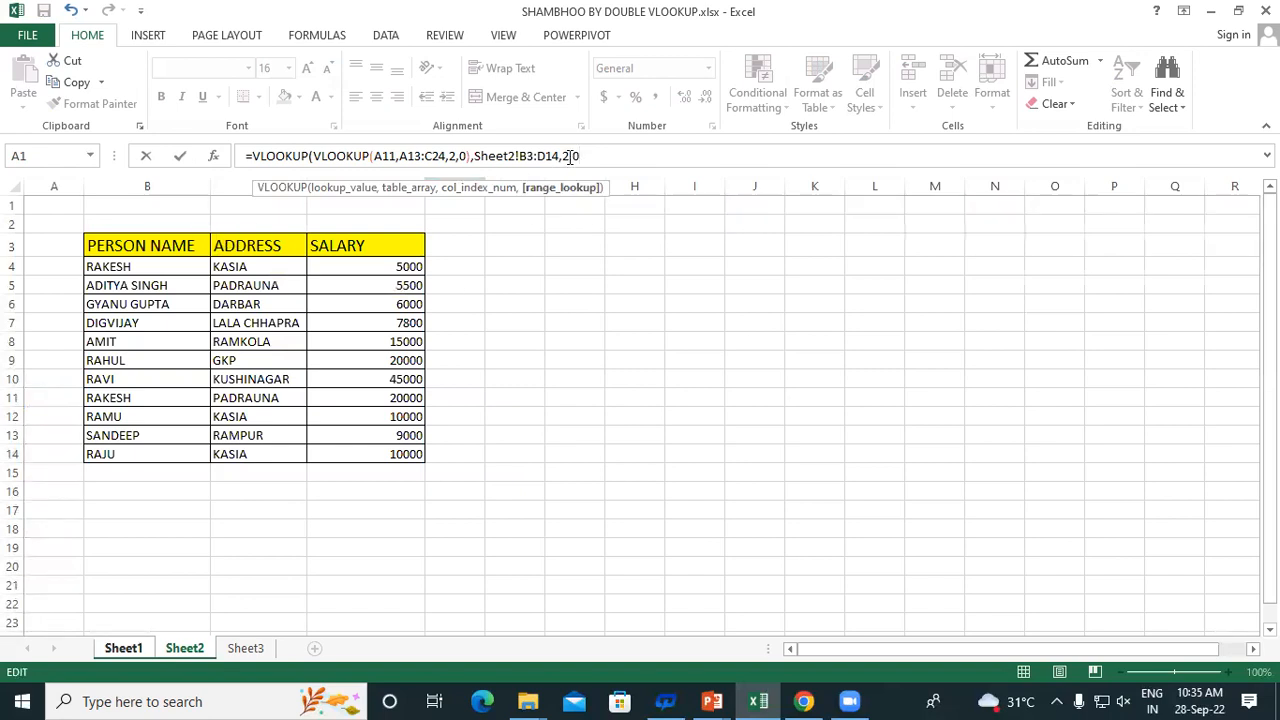
pyautogui.click(565, 156)
pyautogui.write('3')
pyautogui.click(603, 156)
pyautogui.write(')')
pyautogui.press('Return')
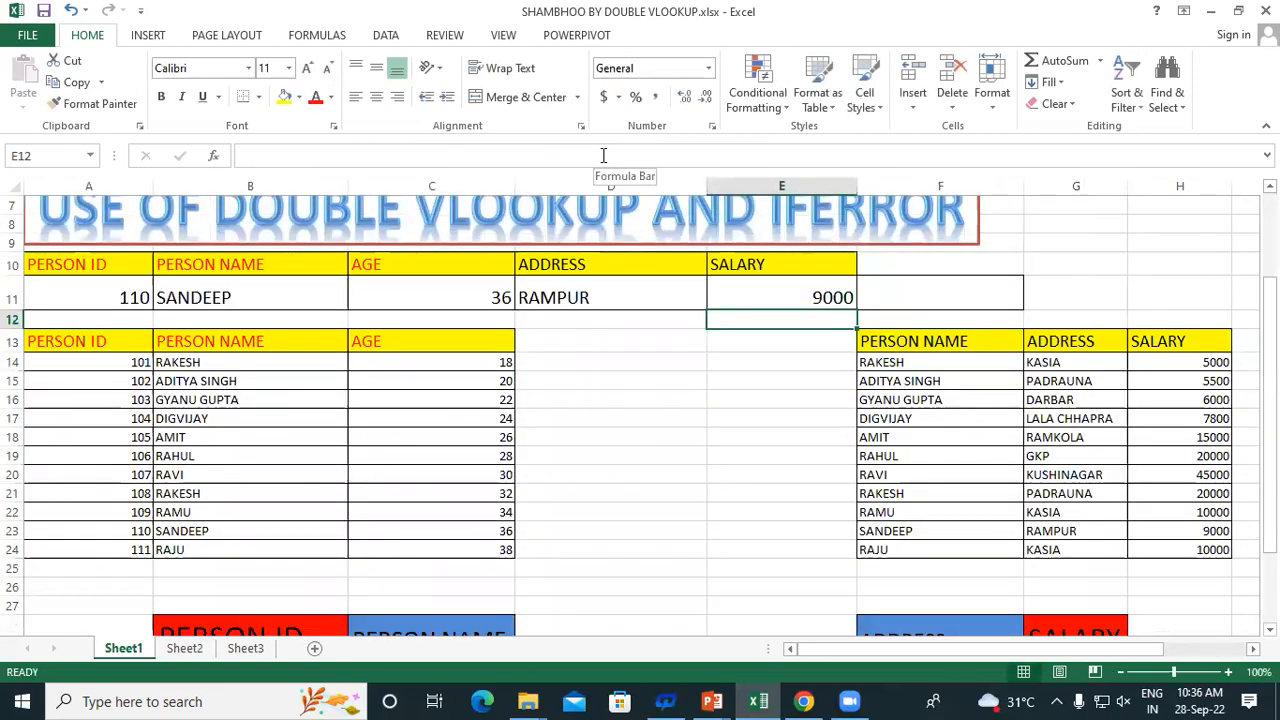
# Step: Review the finished E11 formula and its source table on Sheet2, and return to Sheet1
pyautogui.click(754, 279)
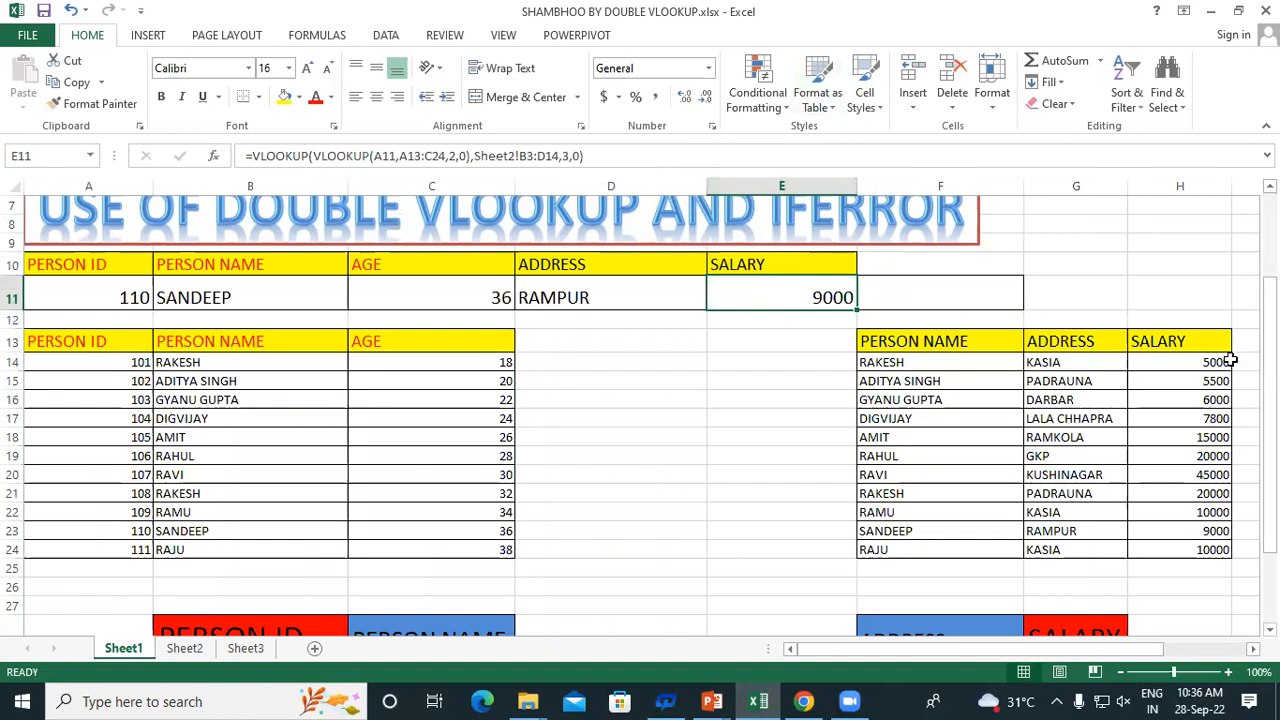
pyautogui.click(184, 648)
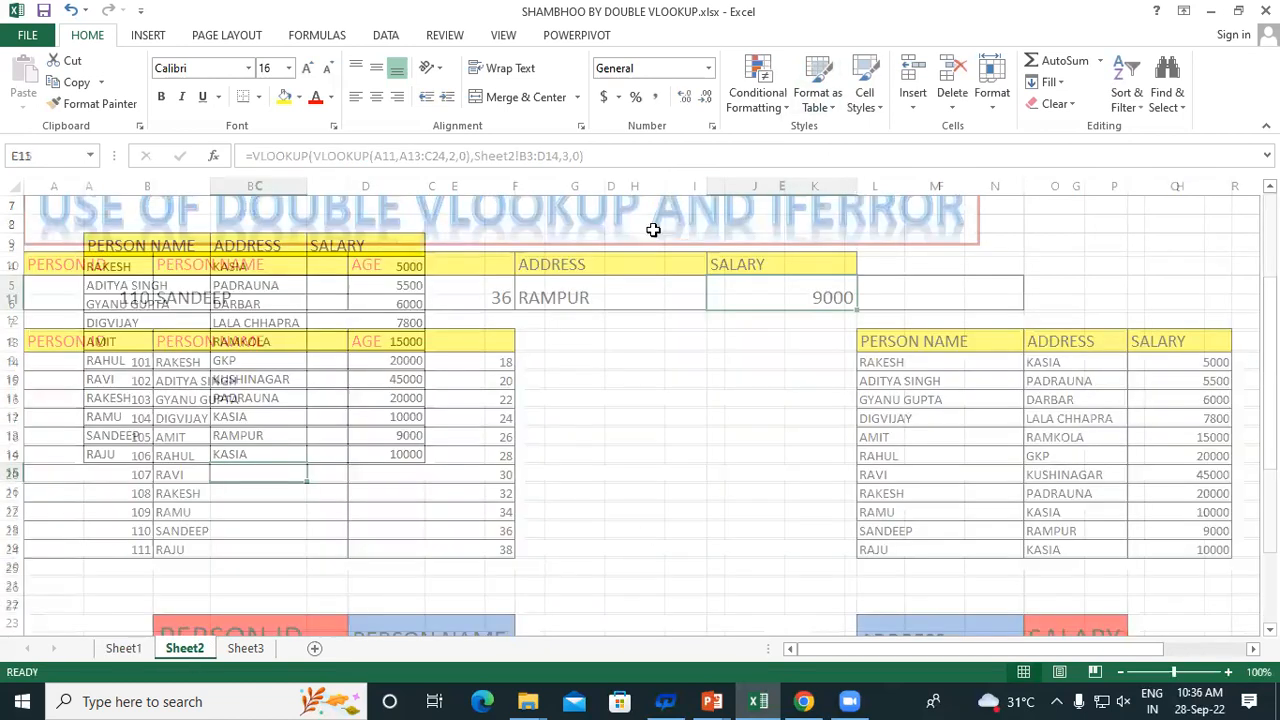
pyautogui.click(124, 648)
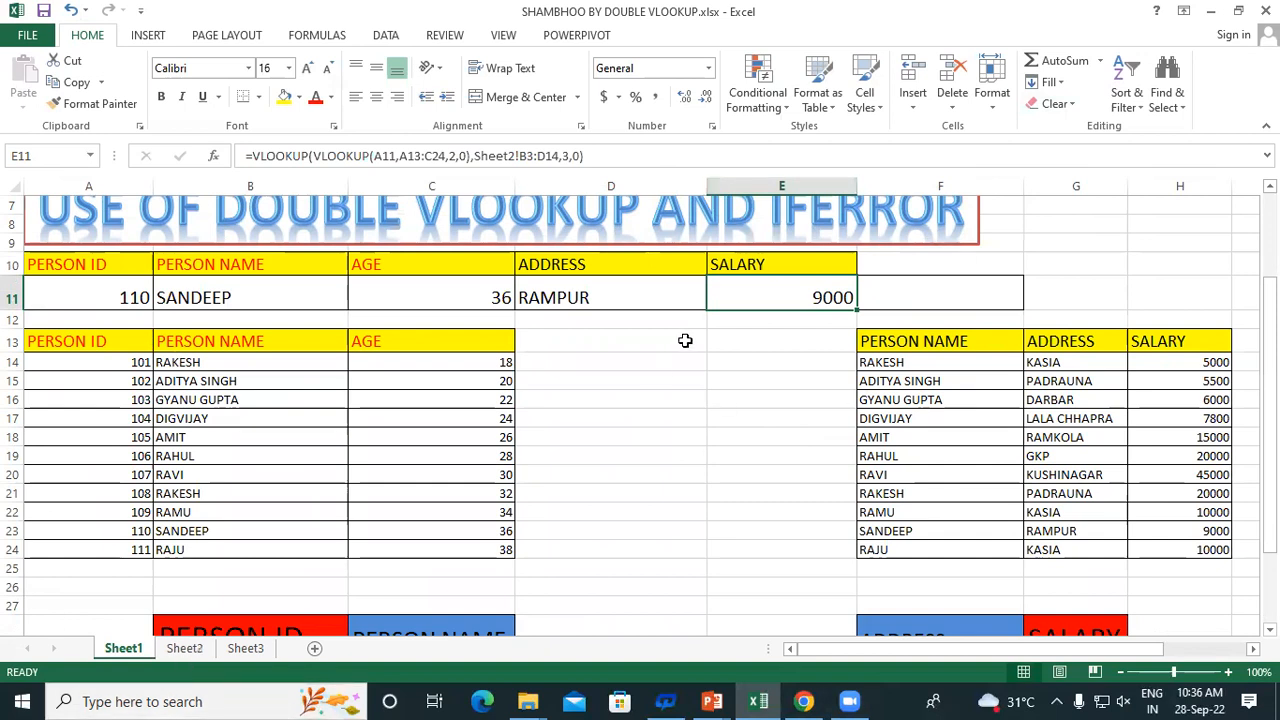
# Step: Review the person ID and the formulas in the name, age and address cells of lookup row 11
pyautogui.click(598, 298)
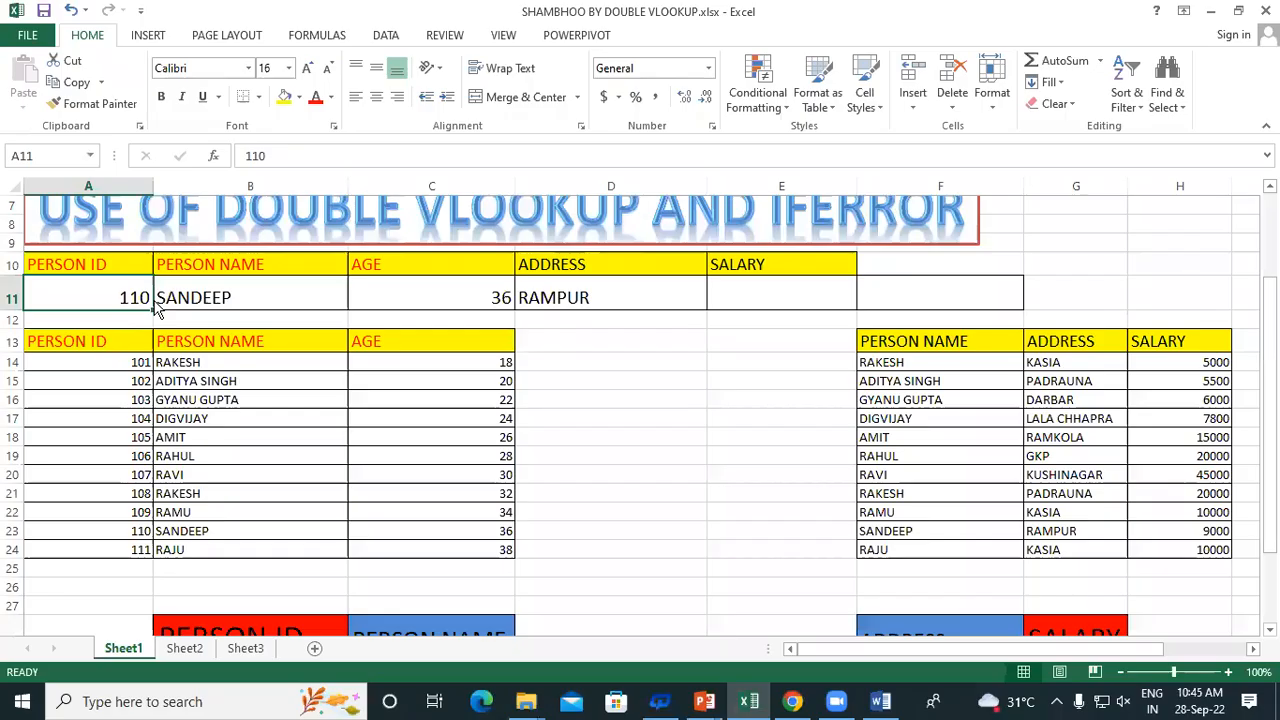
pyautogui.click(612, 364)
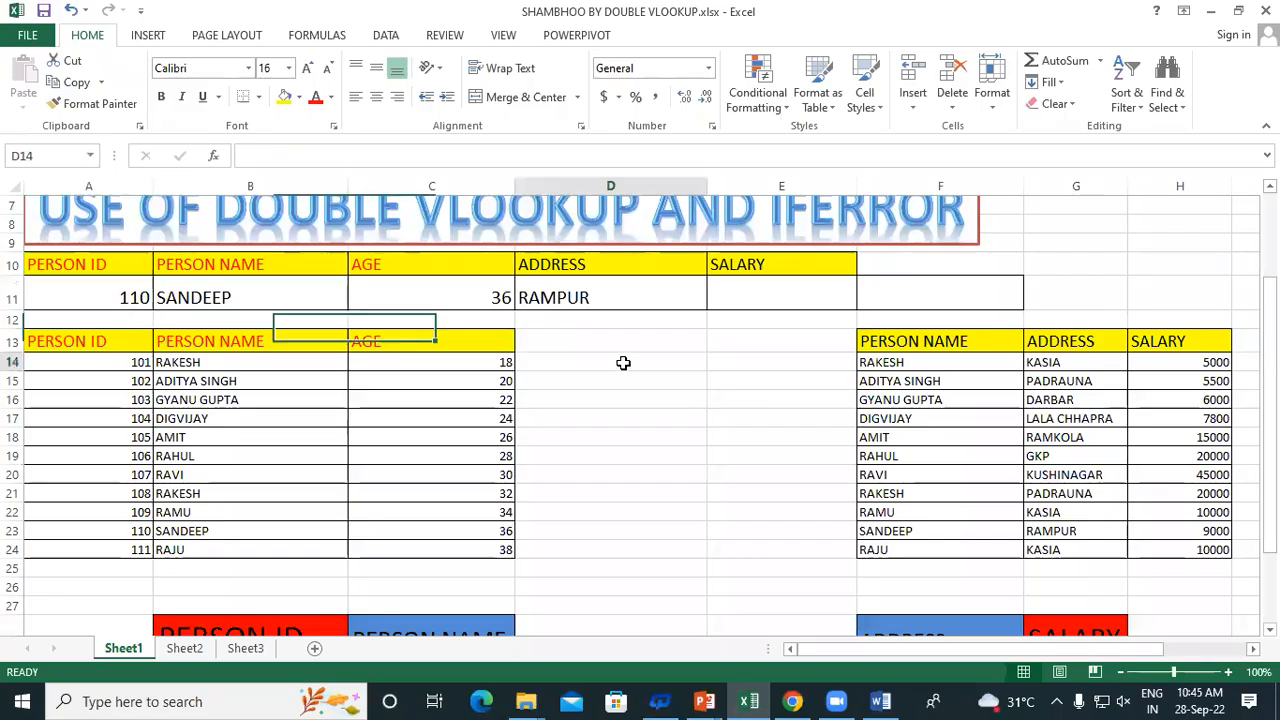
pyautogui.click(55, 267)
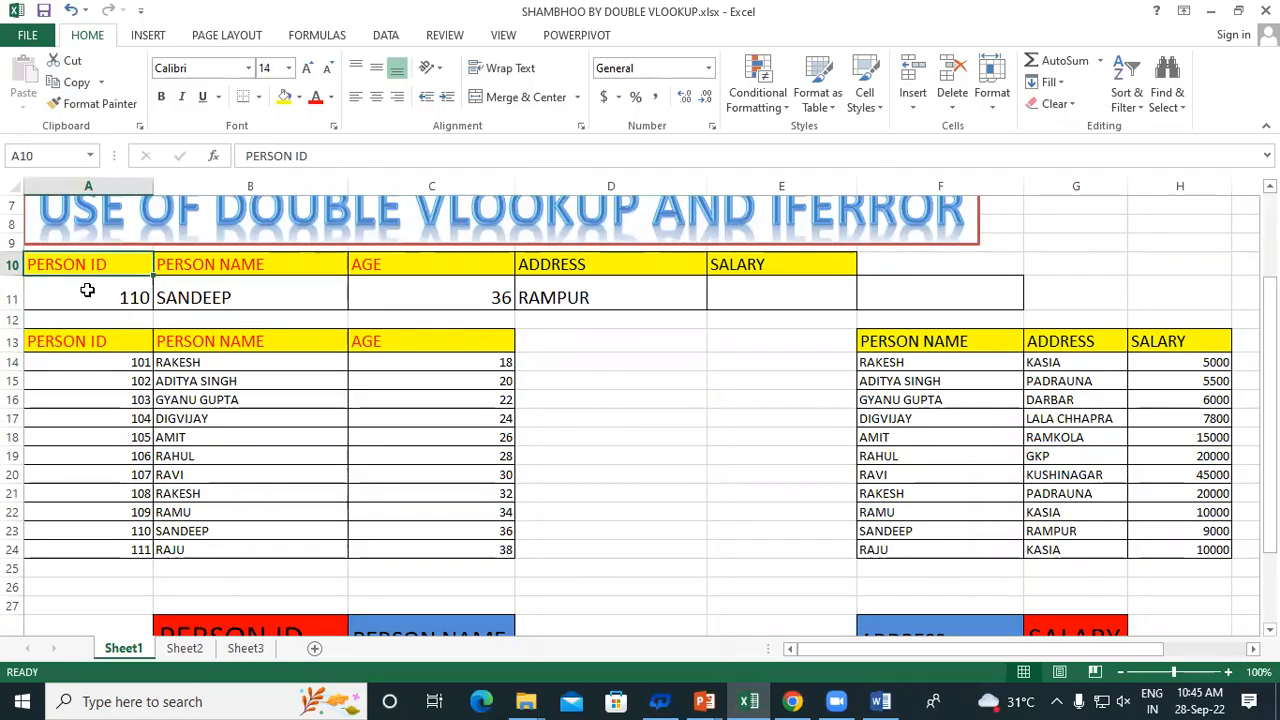
pyautogui.click(89, 290)
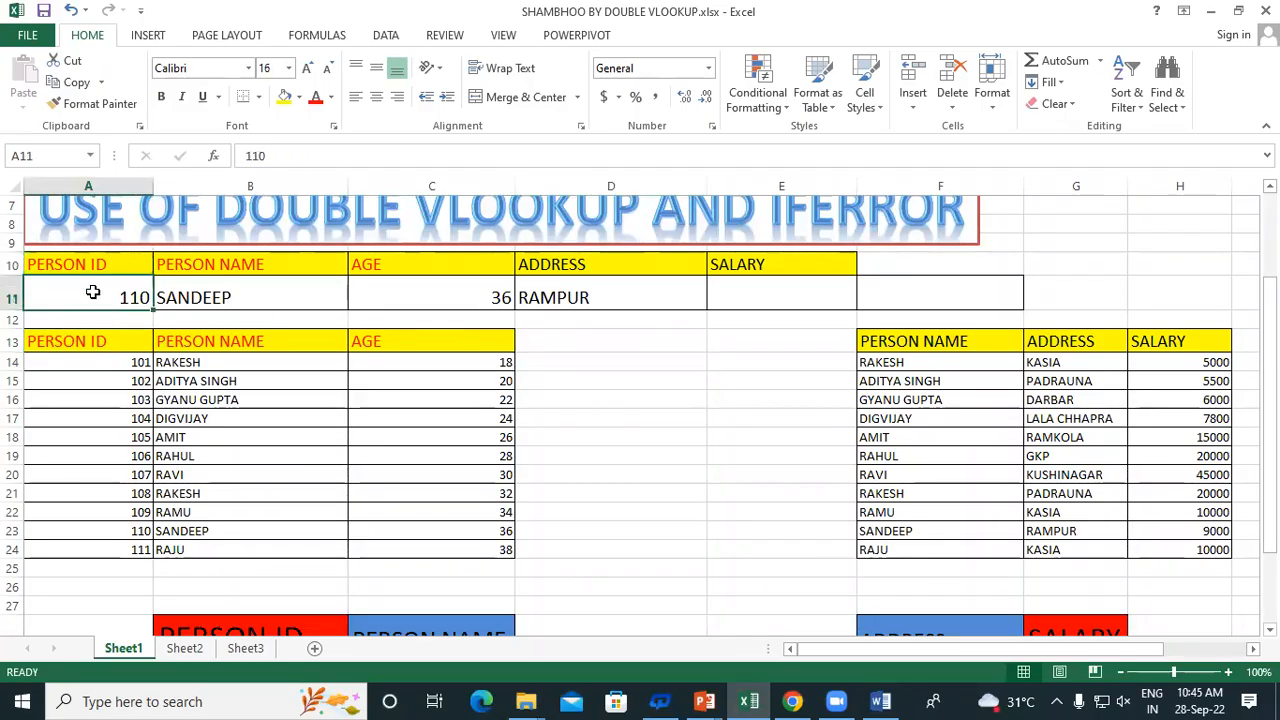
pyautogui.click(249, 292)
pyautogui.click(447, 297)
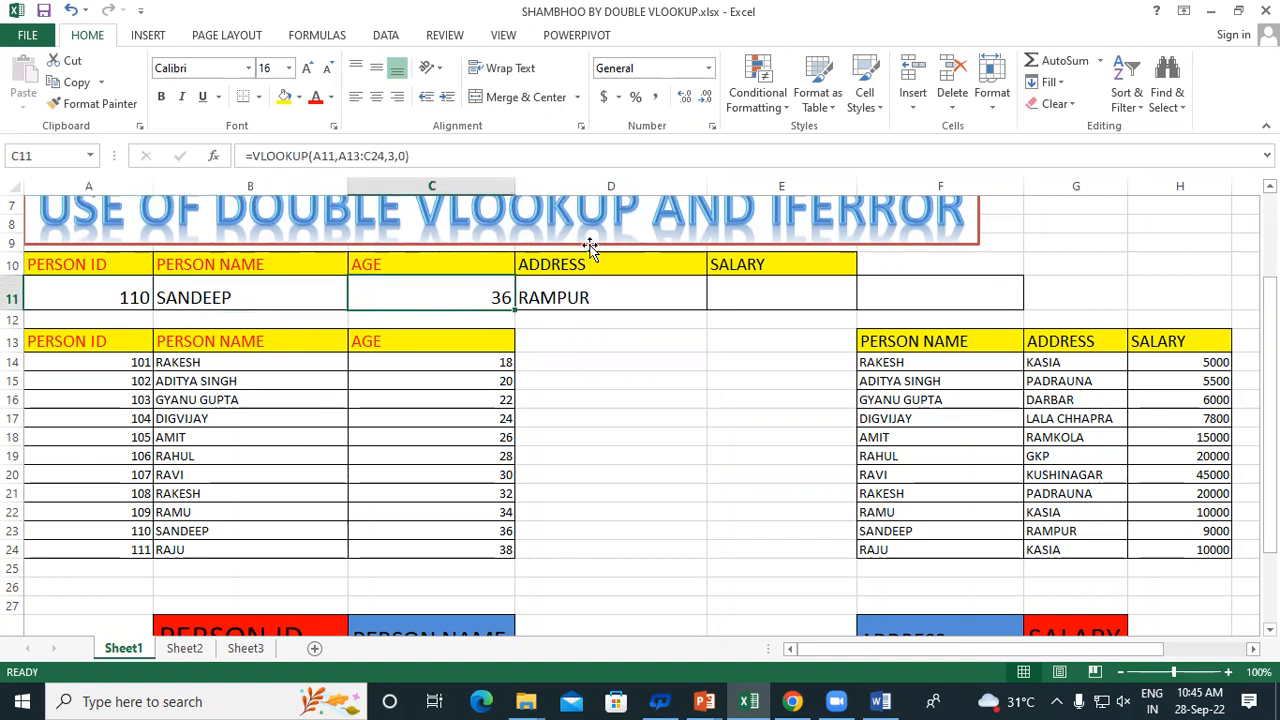
pyautogui.click(597, 291)
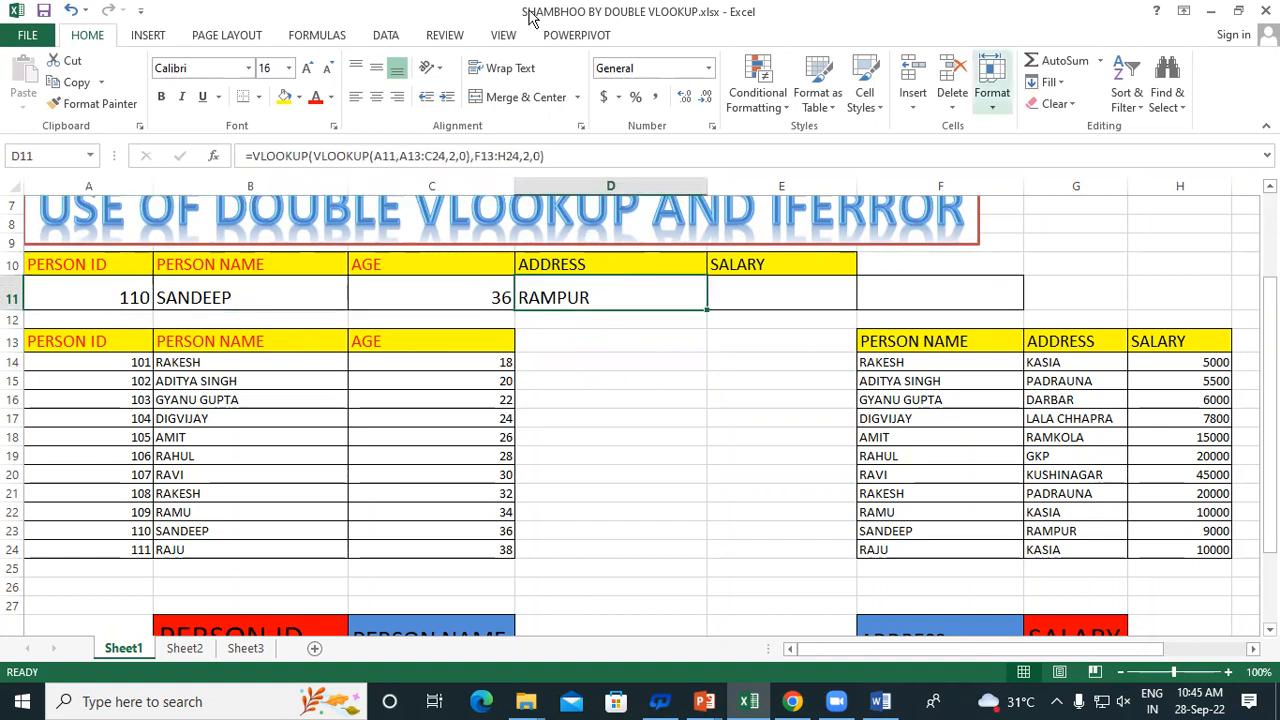
# Step: Check the last ID in the person list, and set the person ID in A11 to the unlisted ID 112
pyautogui.click(86, 302)
pyautogui.scroll(-1, 122, 413)
pyautogui.scroll(-1, 122, 413)
pyautogui.click(106, 417)
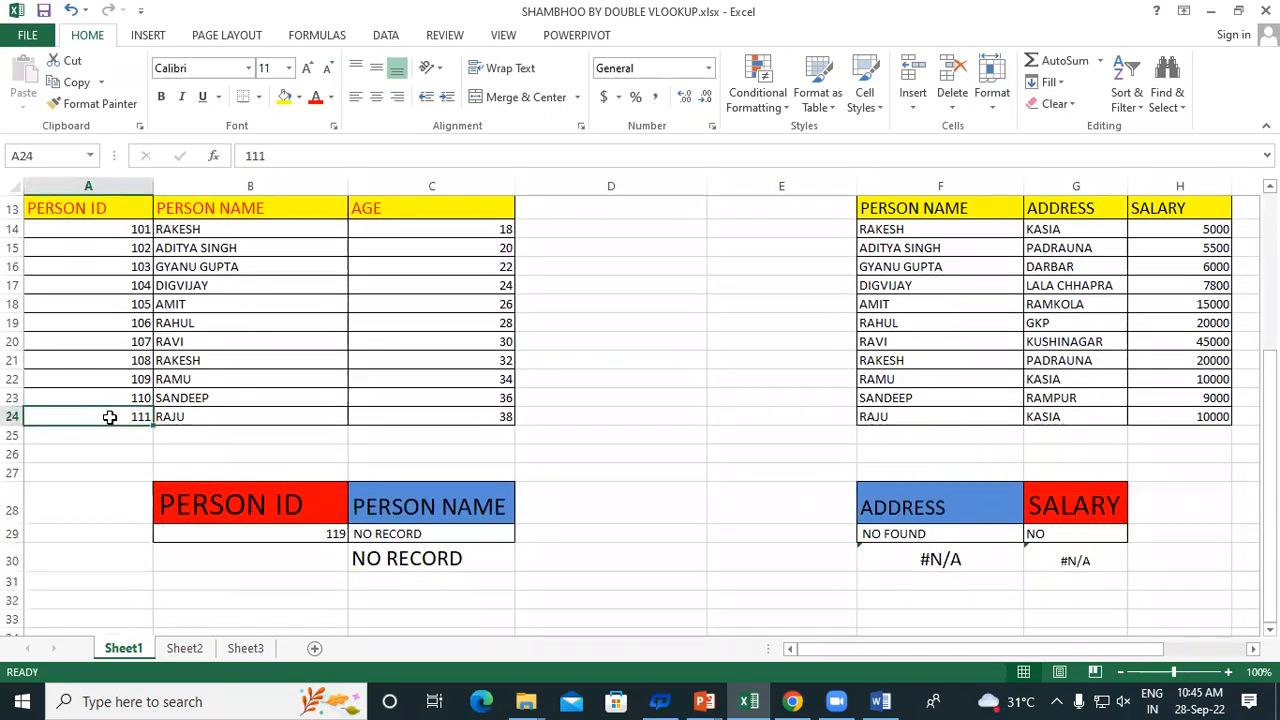
pyautogui.scroll(3, 109, 417)
pyautogui.click(118, 347)
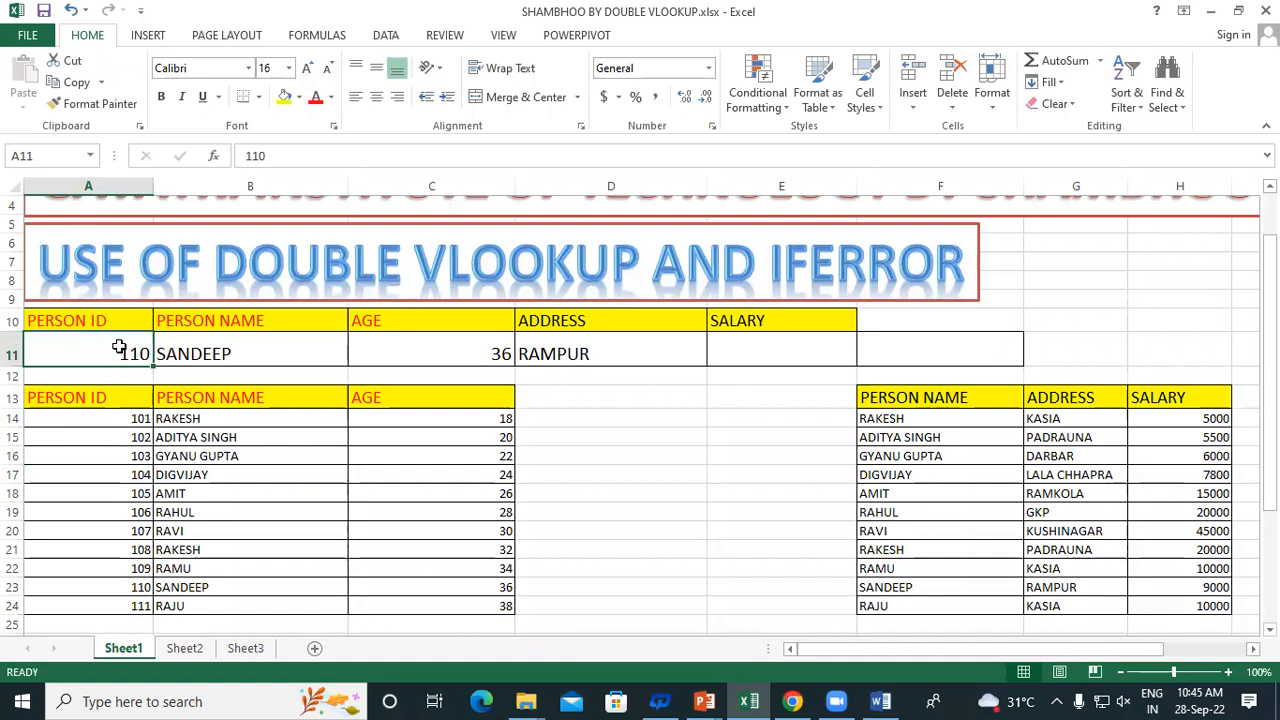
pyautogui.write('112')
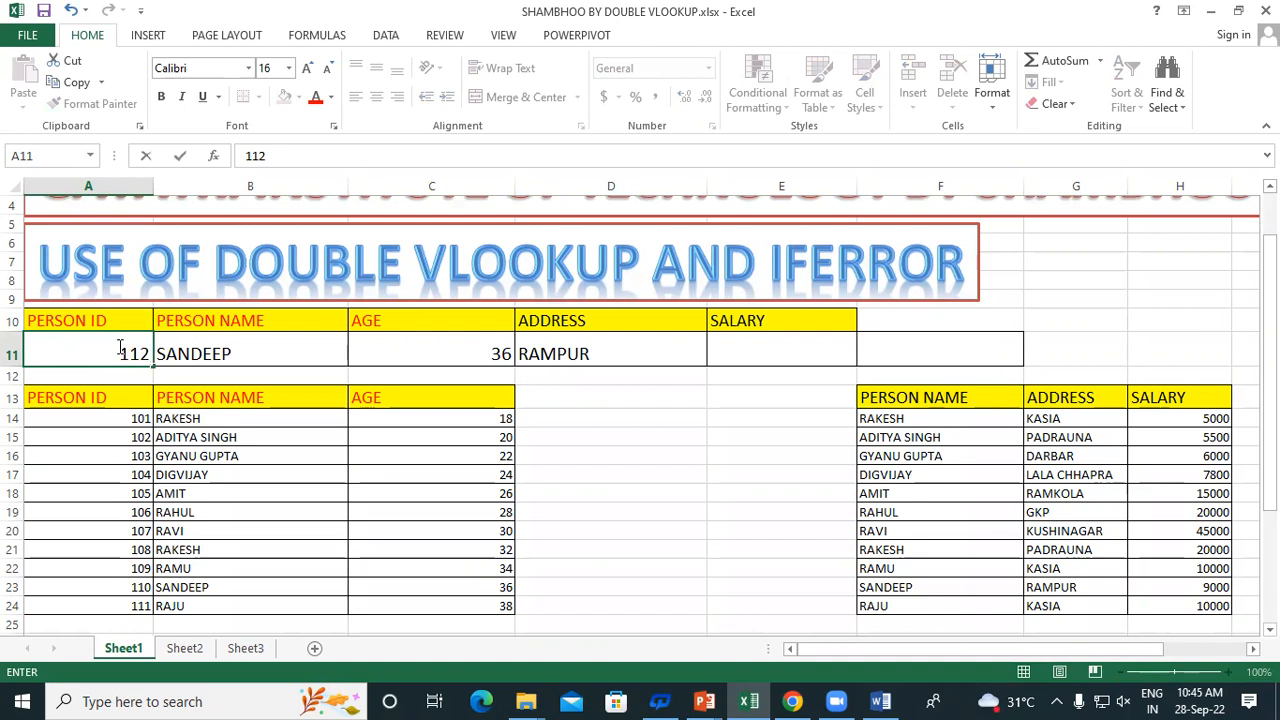
pyautogui.press('Return')
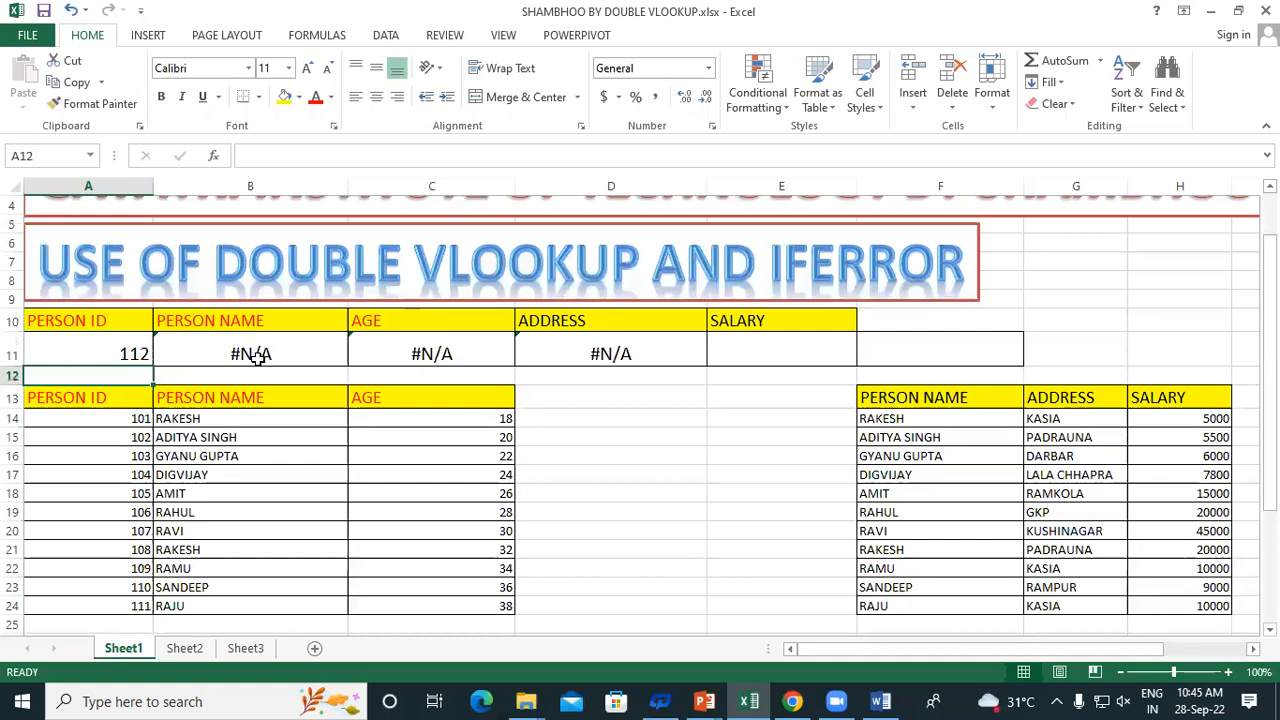
# Step: Examine the name, age and address results in B11:D11 and the word IFERROR in the title box
pyautogui.moveTo(257, 358); pyautogui.dragTo(677, 357)
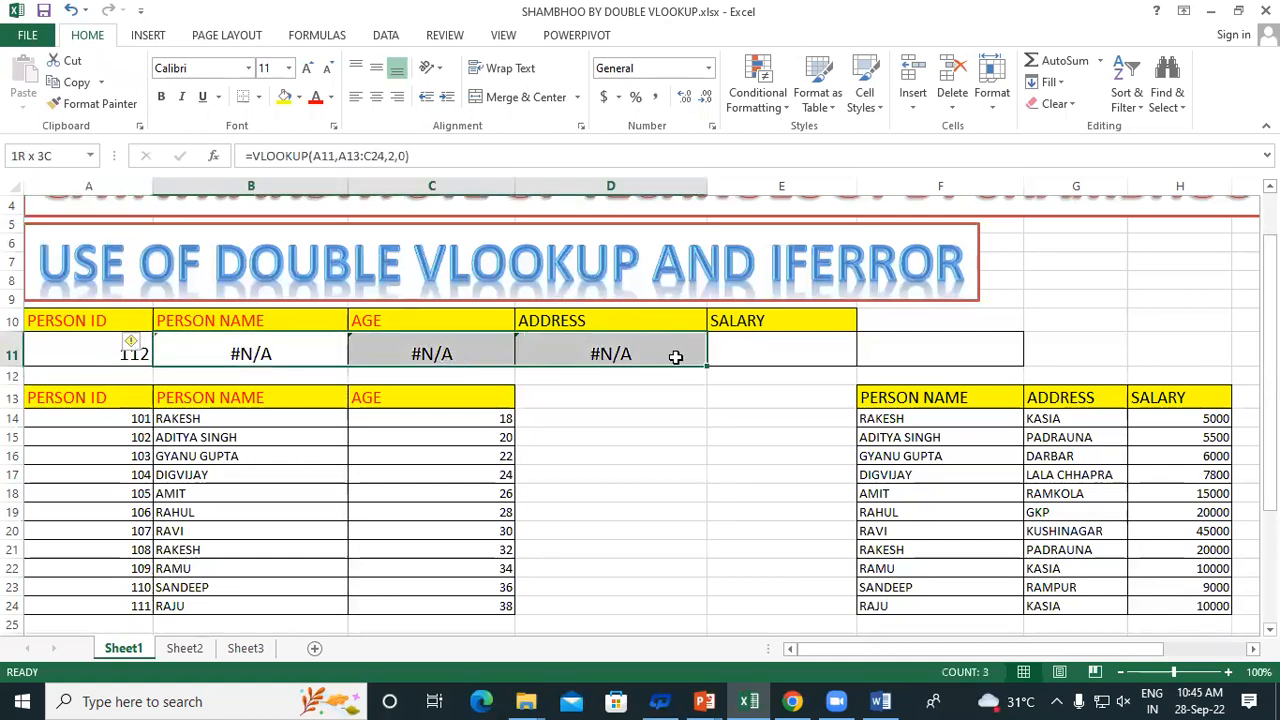
pyautogui.click(679, 414)
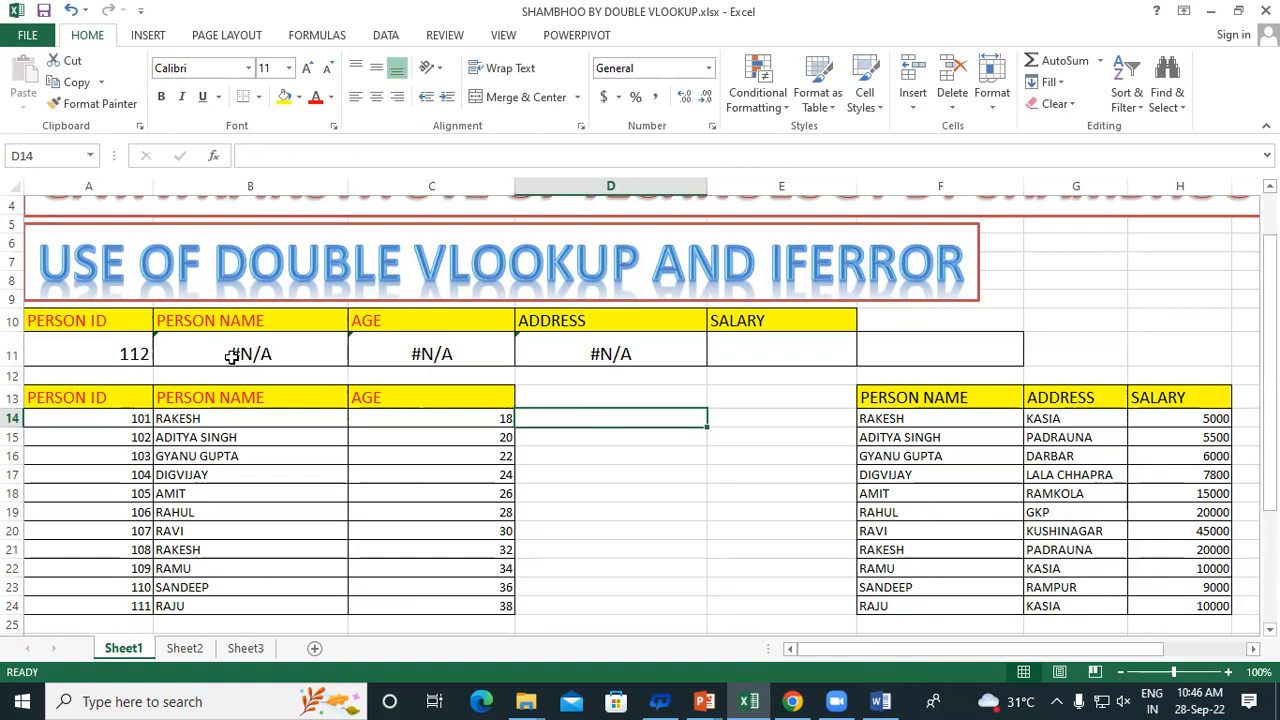
pyautogui.scroll(-1, 206, 309)
pyautogui.moveTo(206, 297); pyautogui.dragTo(617, 289)
pyautogui.click(268, 300)
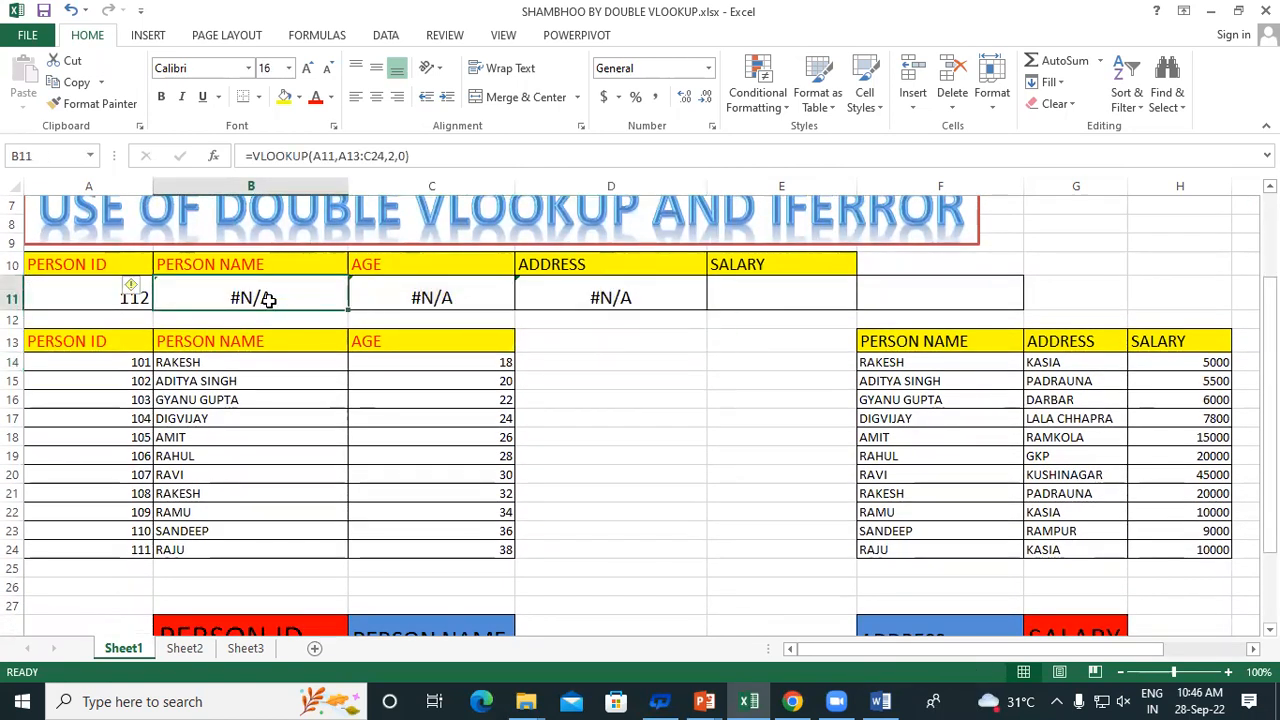
pyautogui.click(86, 296)
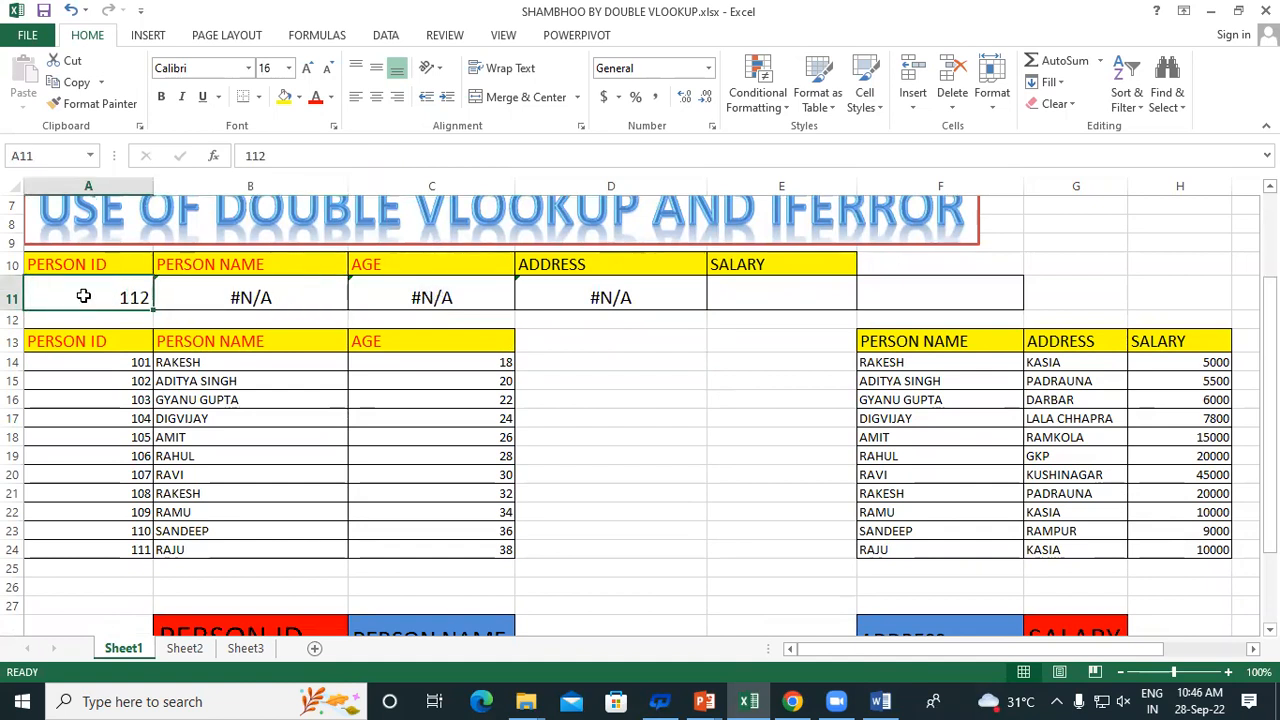
pyautogui.moveTo(268, 296); pyautogui.dragTo(655, 297)
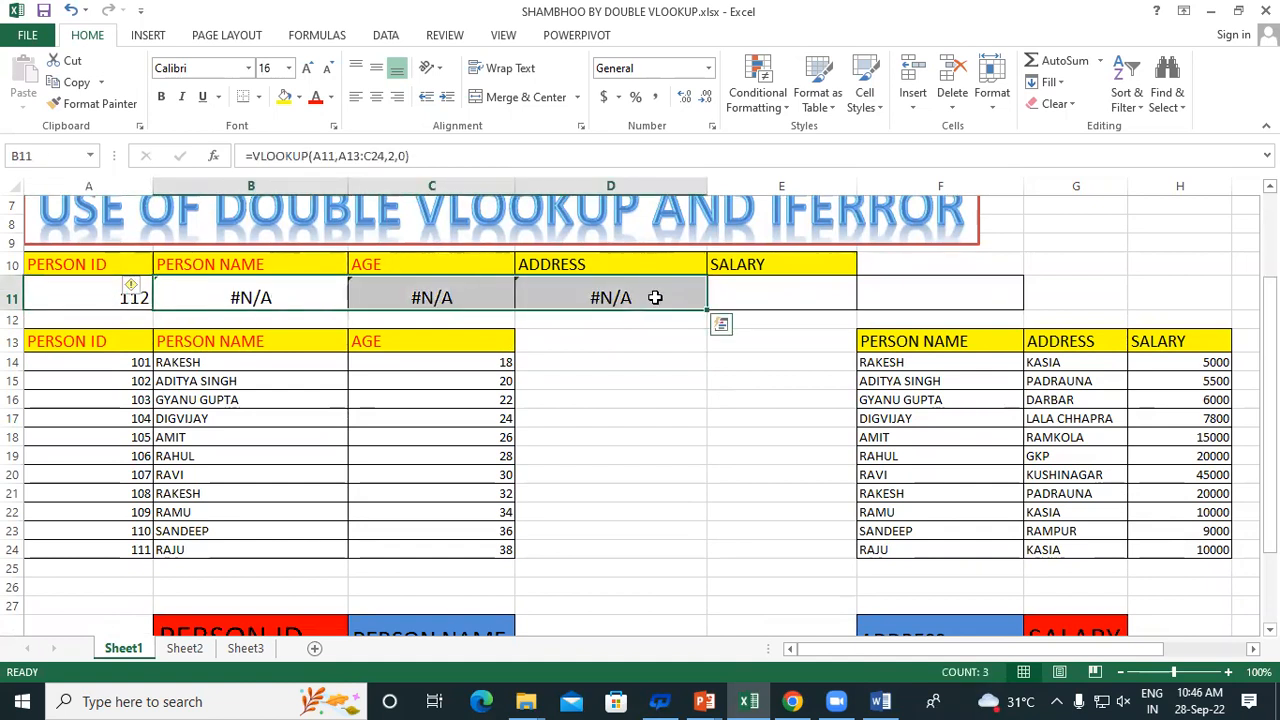
pyautogui.scroll(1, 720, 374)
pyautogui.click(793, 270)
pyautogui.moveTo(770, 268); pyautogui.dragTo(966, 268)
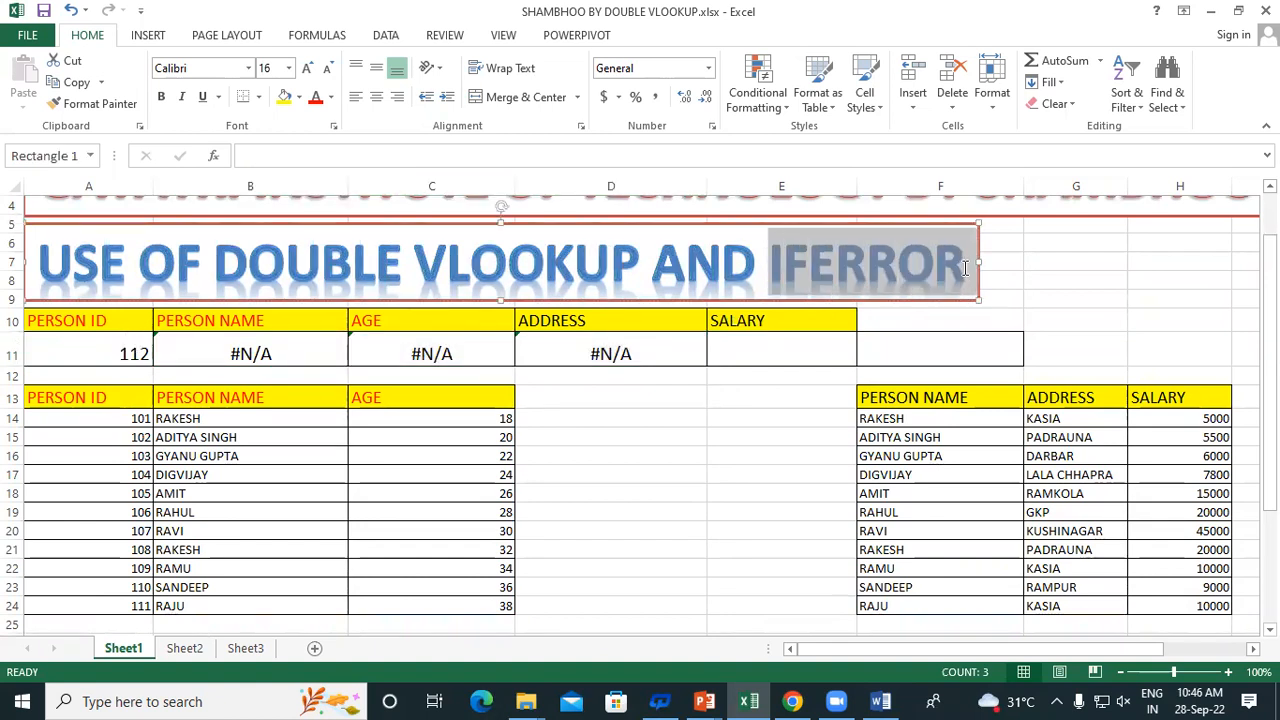
pyautogui.click(931, 288)
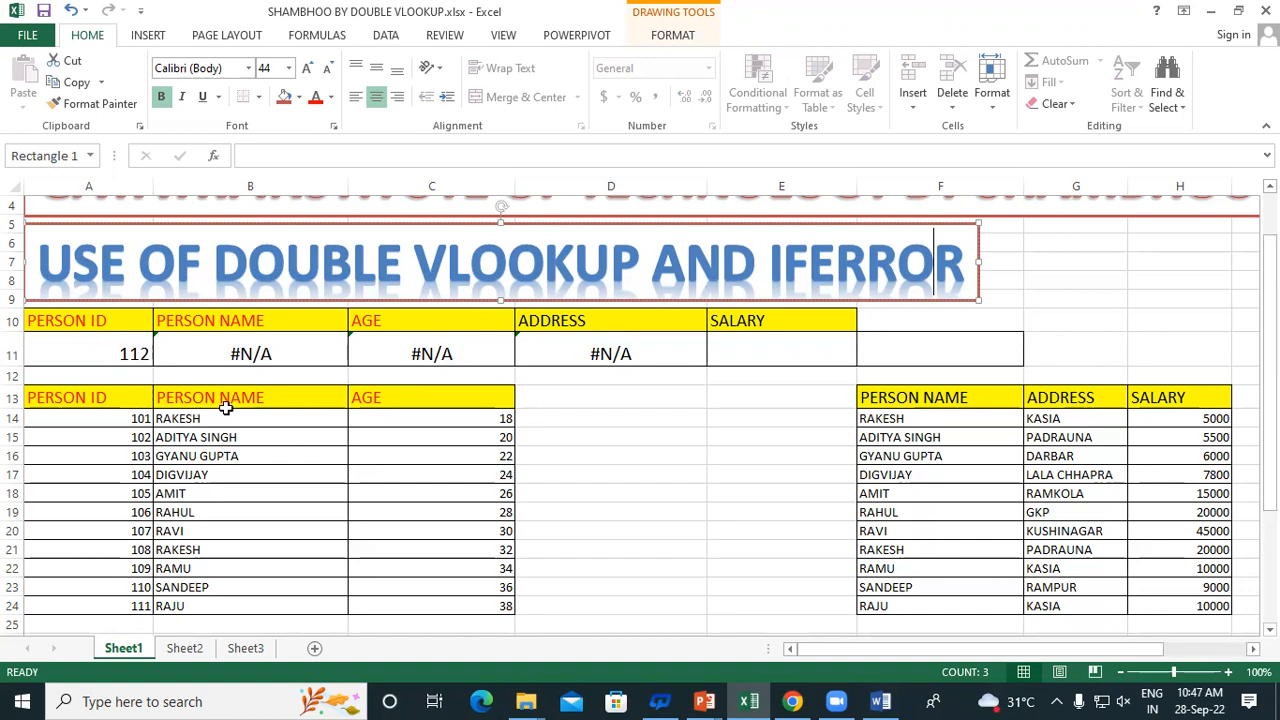
# Step: Wrap the VLOOKUP formula in the PERSON NAME cell B11 in an IFERROR function
pyautogui.click(201, 356)
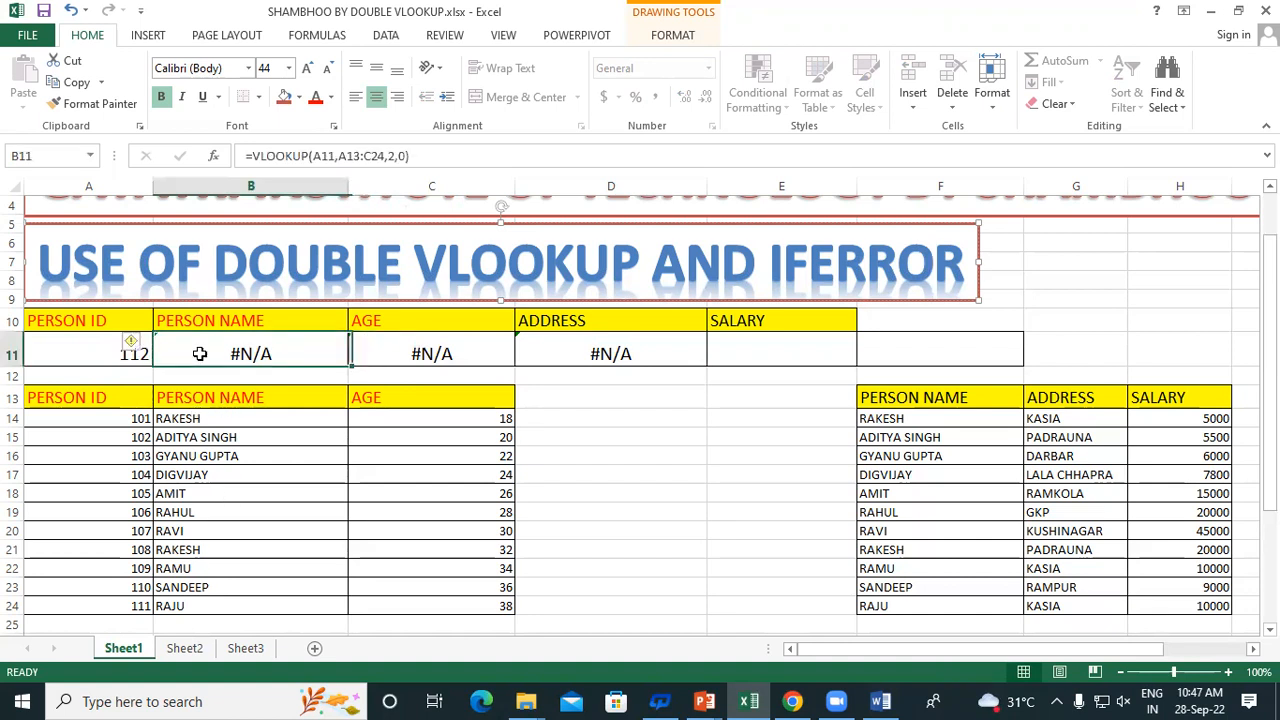
pyautogui.doubleClick(201, 356)
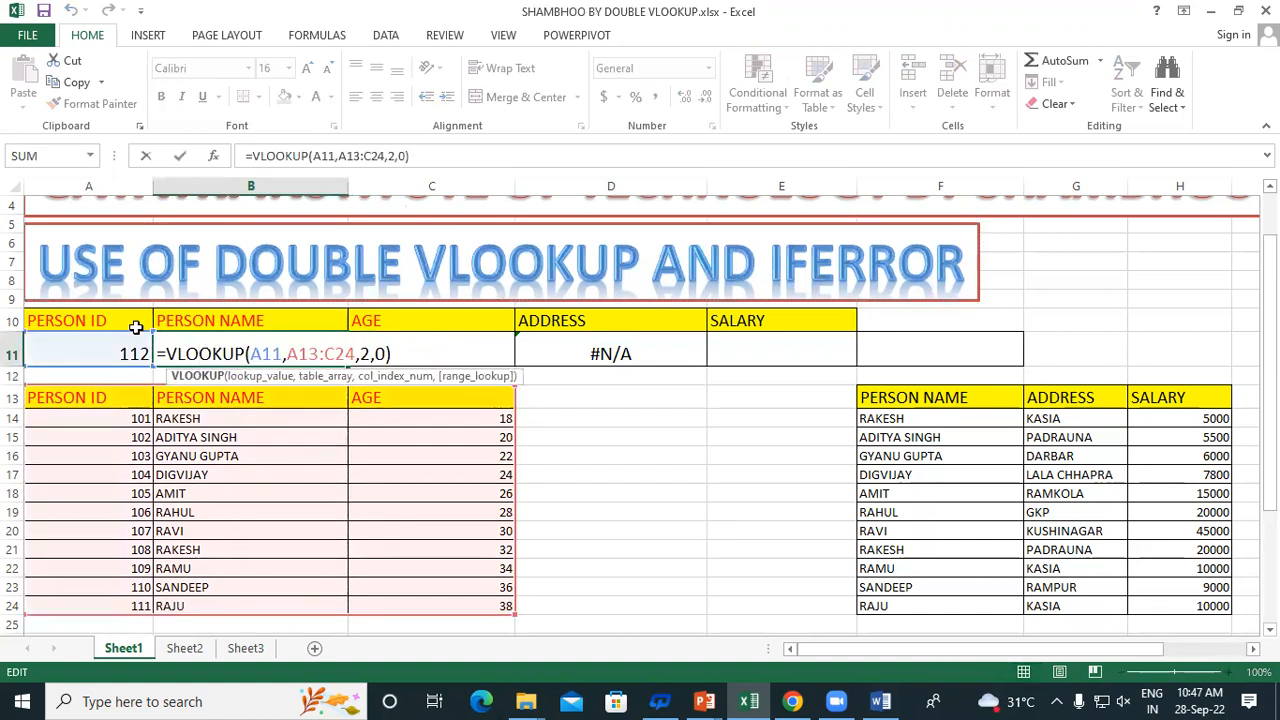
pyautogui.click(168, 356)
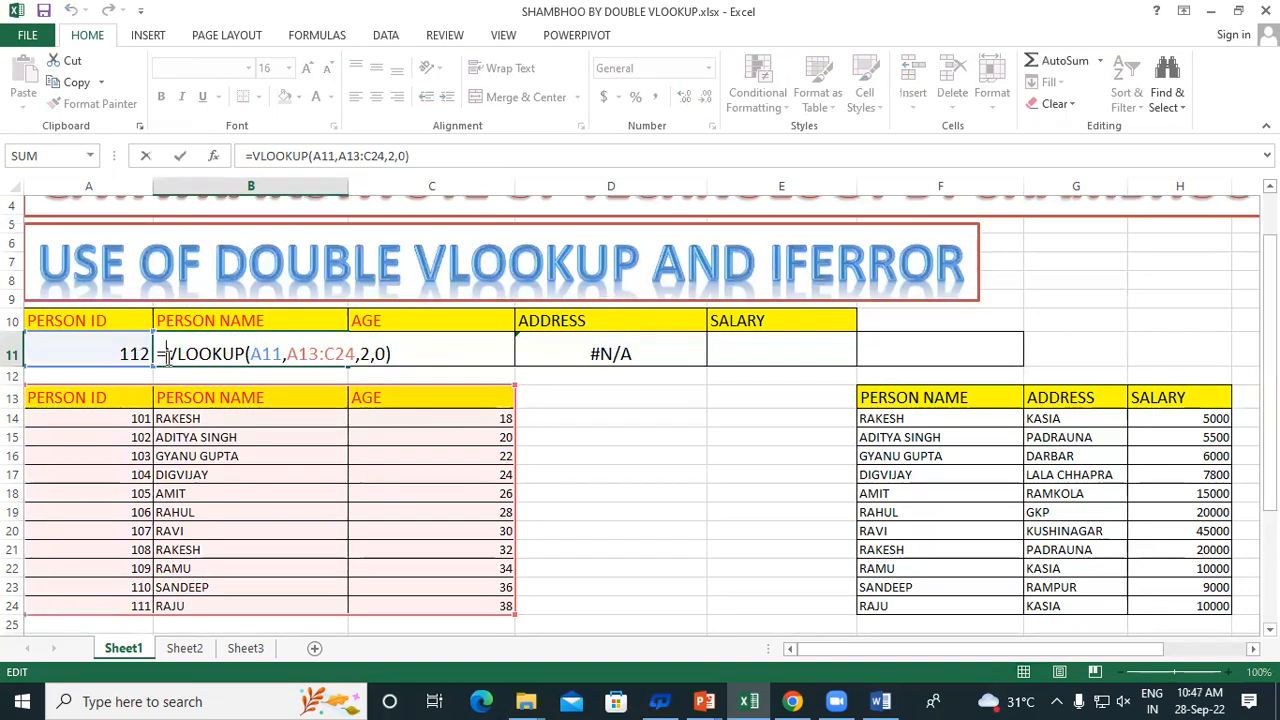
pyautogui.write('IF')
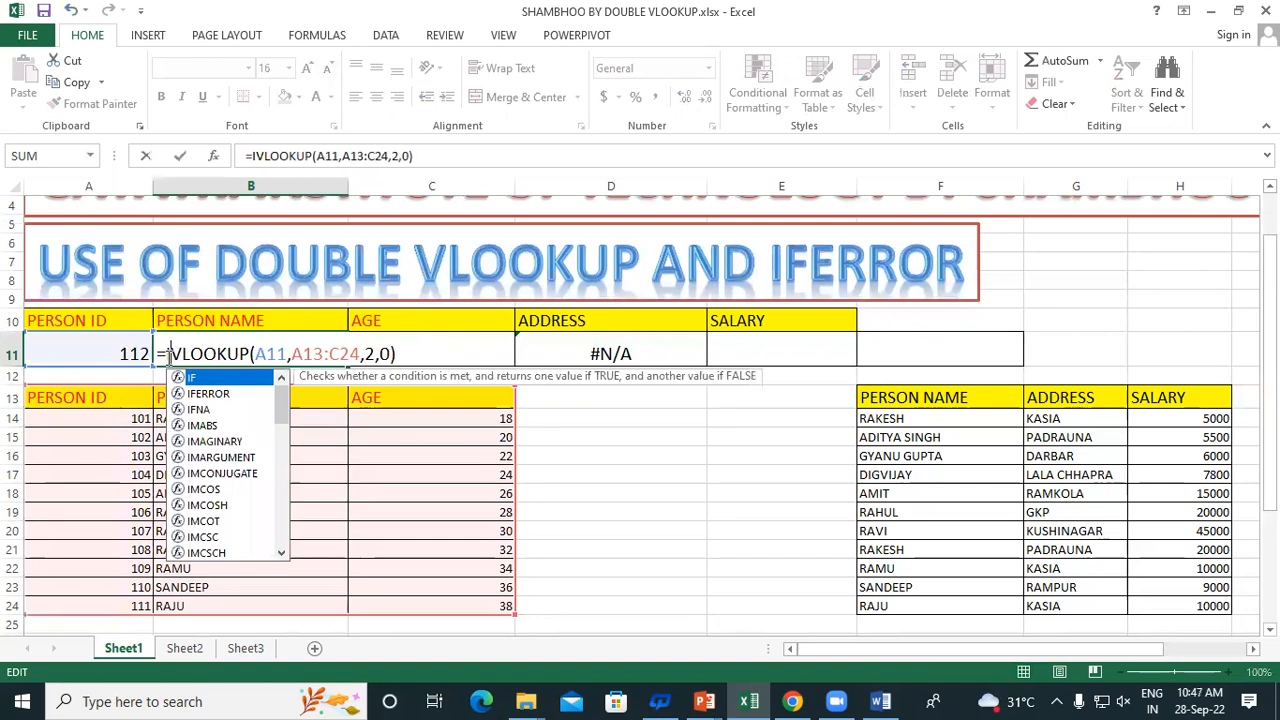
pyautogui.doubleClick(208, 393)
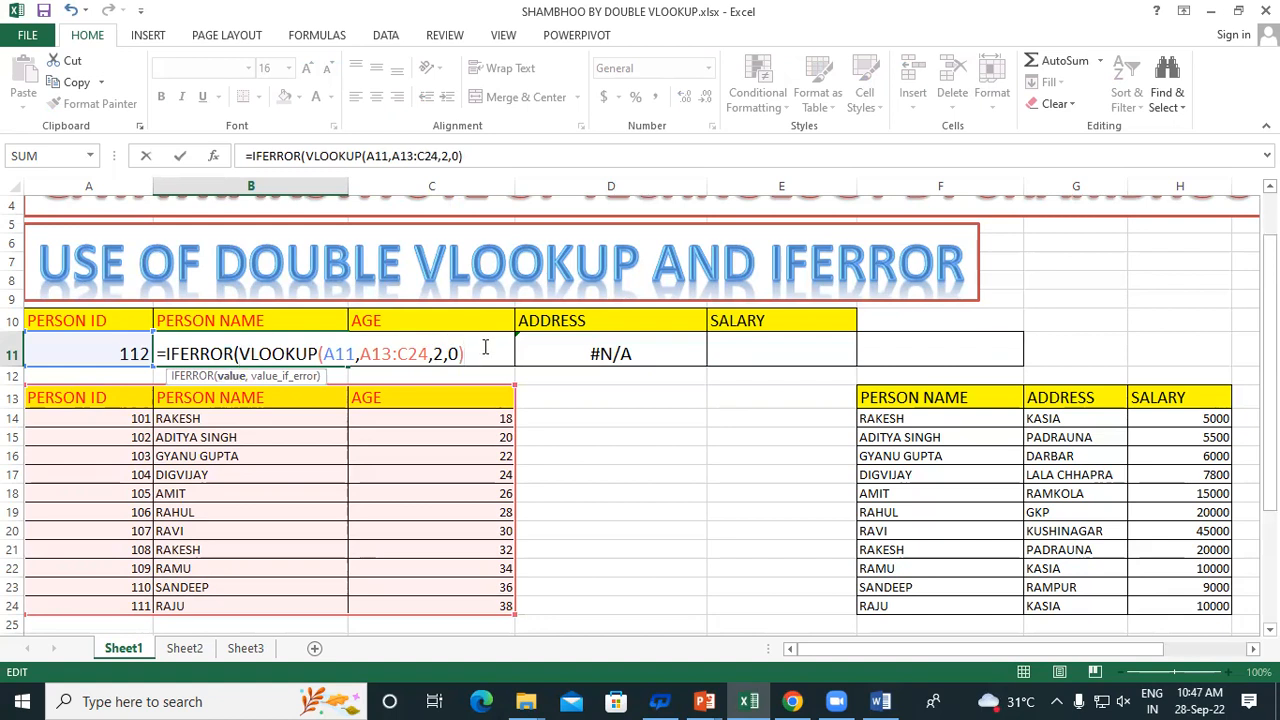
# Step: Add "NO DATA FOUND" as the value_if_error argument of IFERROR in B11 and commit the formula
pyautogui.write(',"NO DAT')
pyautogui.press('BackSpace')
pyautogui.press('BackSpace')
pyautogui.write('ATA FO')
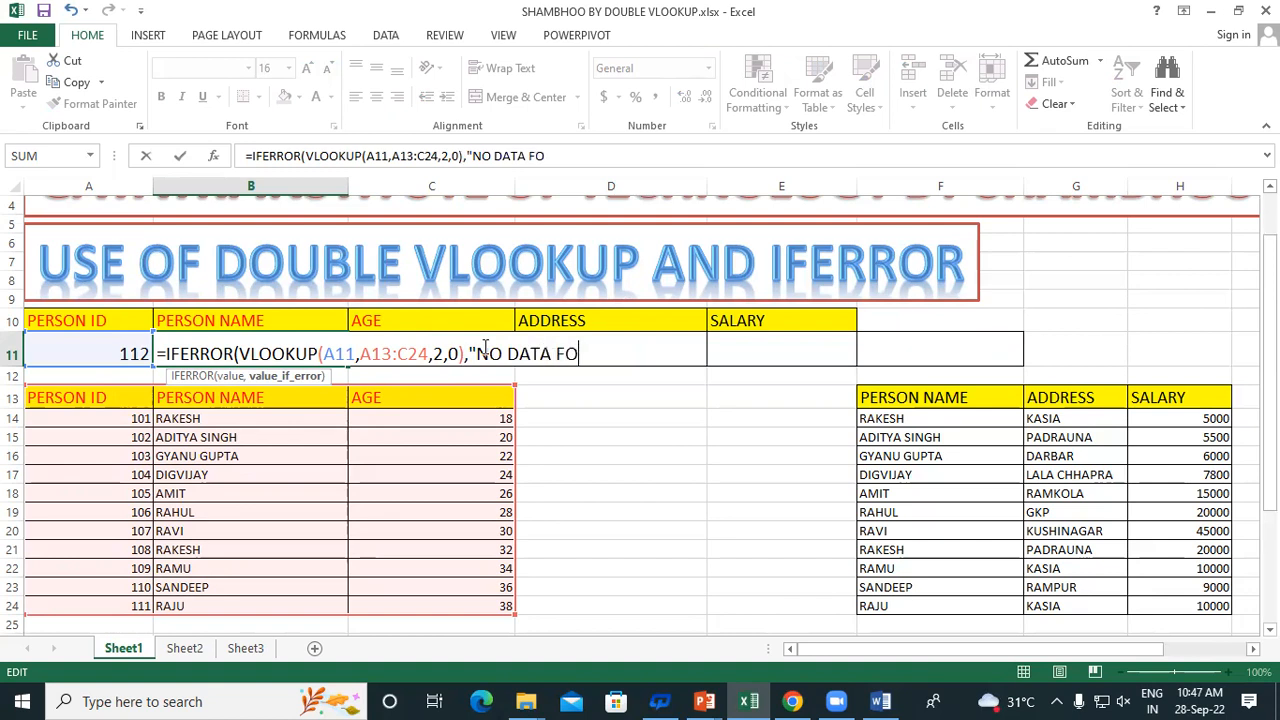
pyautogui.write('UND")')
pyautogui.press('Return')
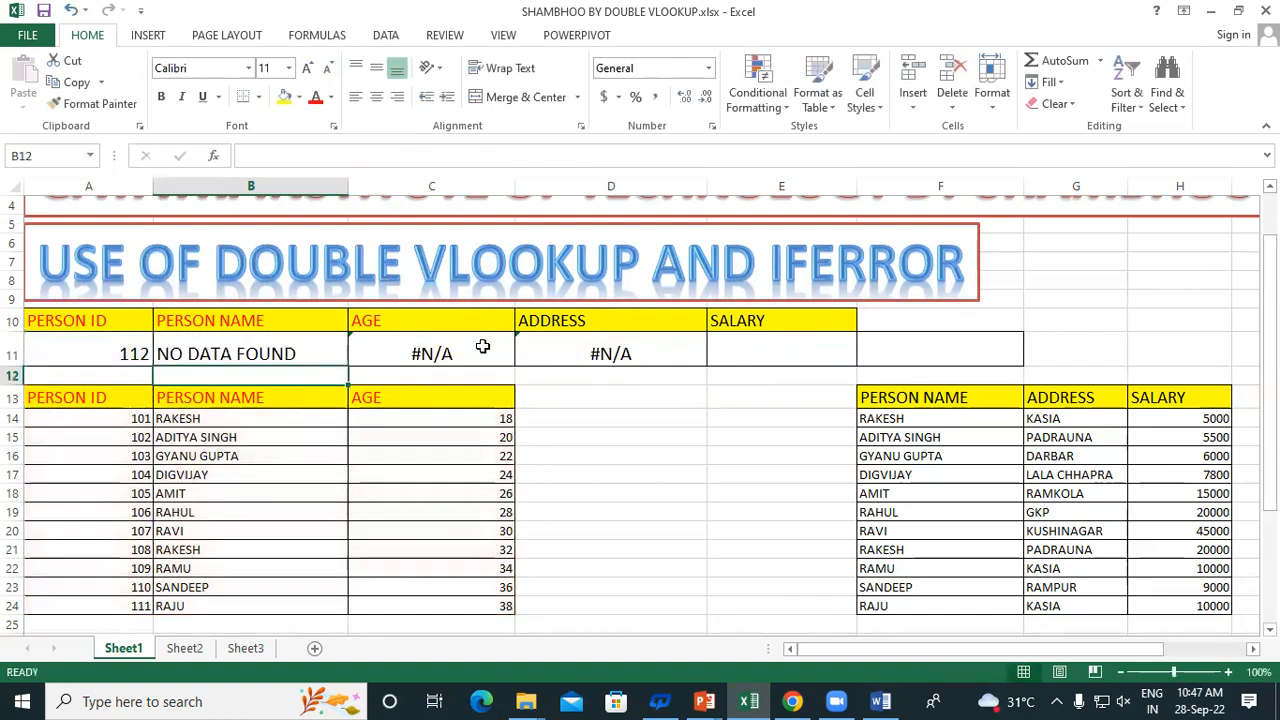
# Step: Test the IFERROR formula in B11 by setting the person ID in A11 to 110, followed by the unlisted ID 115
pyautogui.click(53, 344)
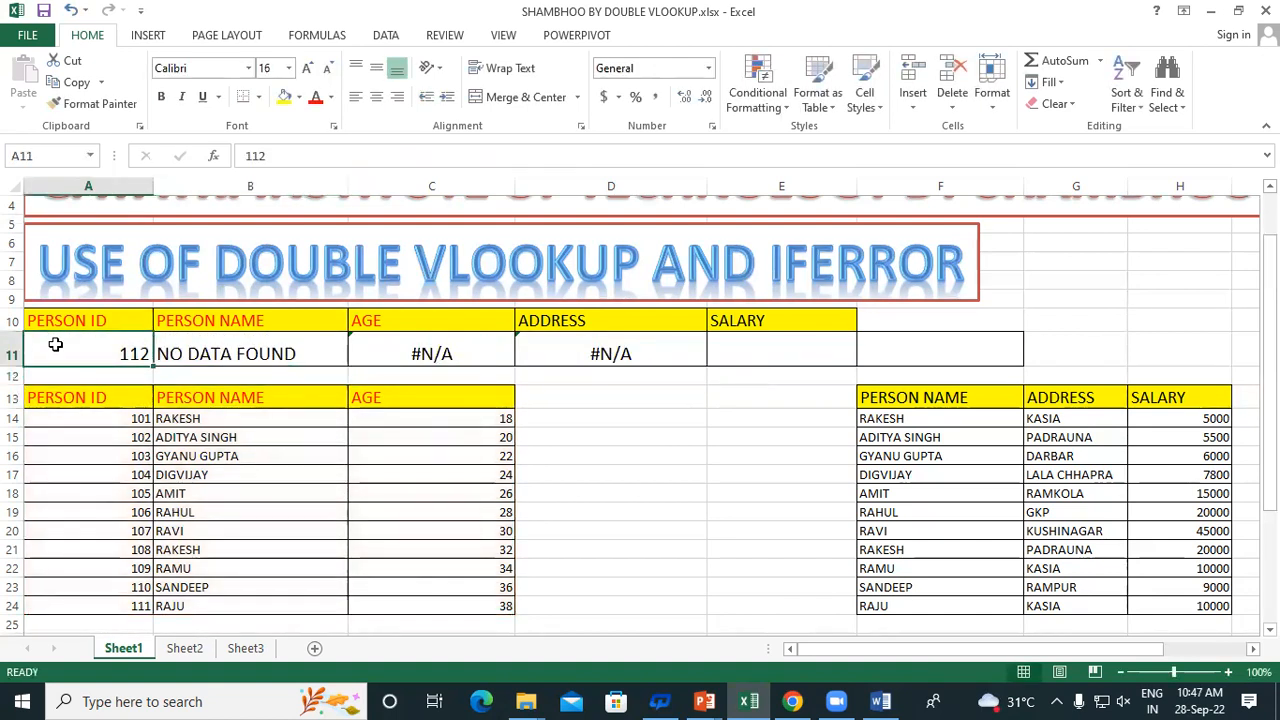
pyautogui.write('110')
pyautogui.press('Return')
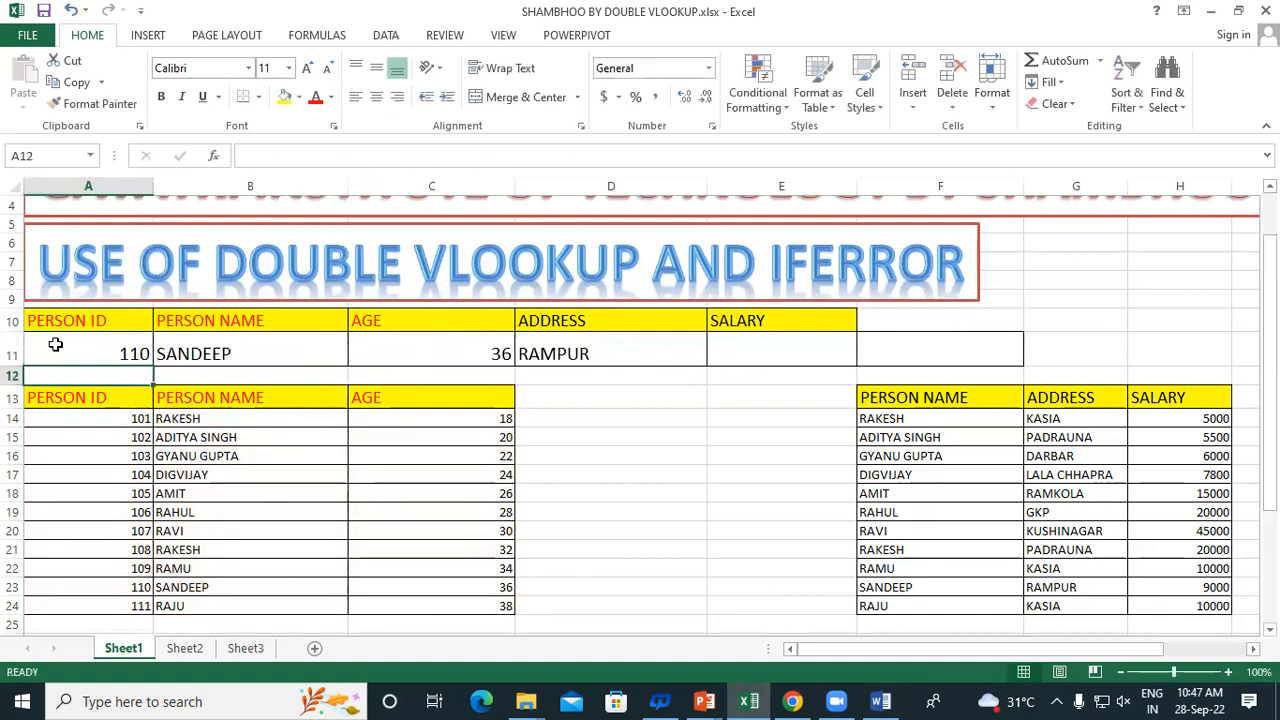
pyautogui.click(55, 344)
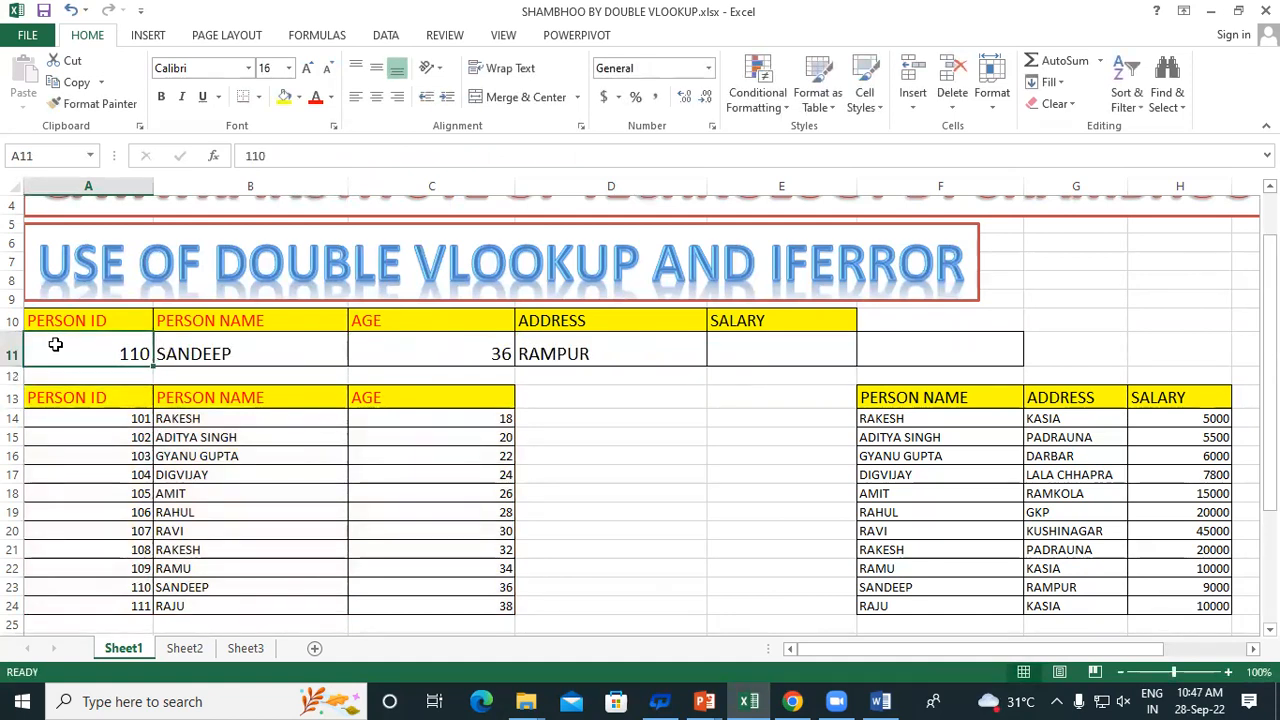
pyautogui.write('115')
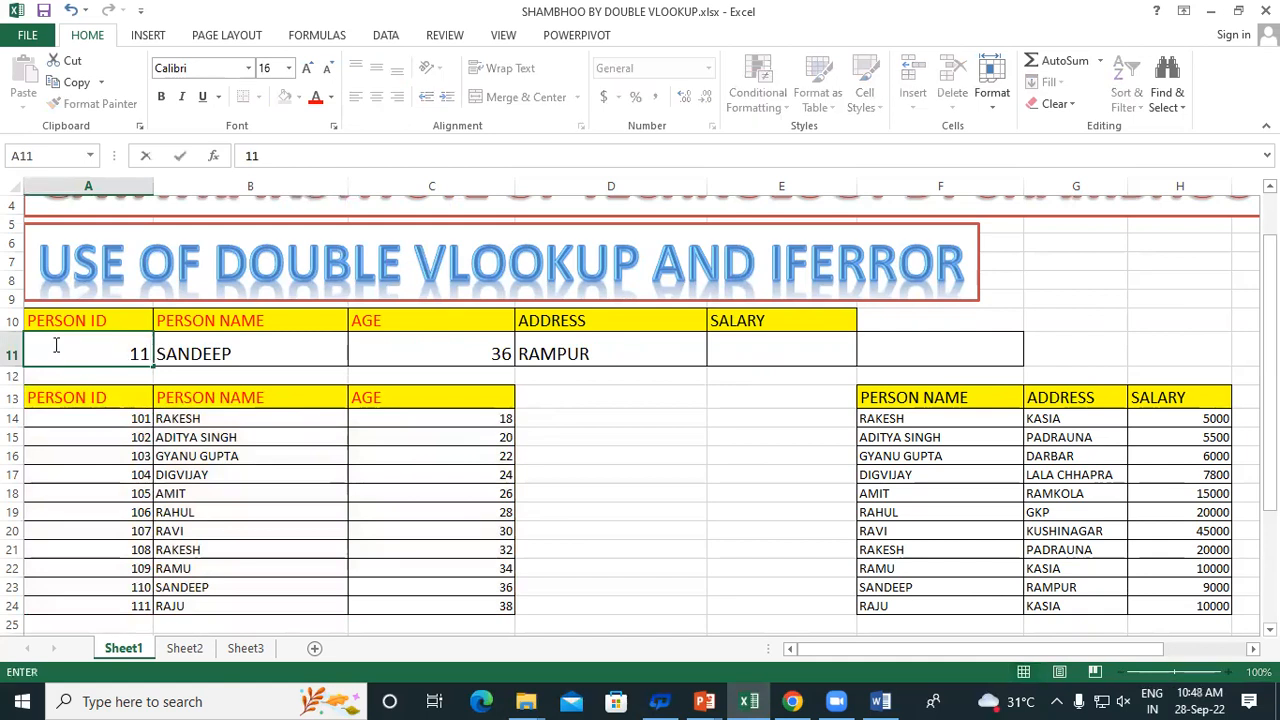
pyautogui.press('Return')
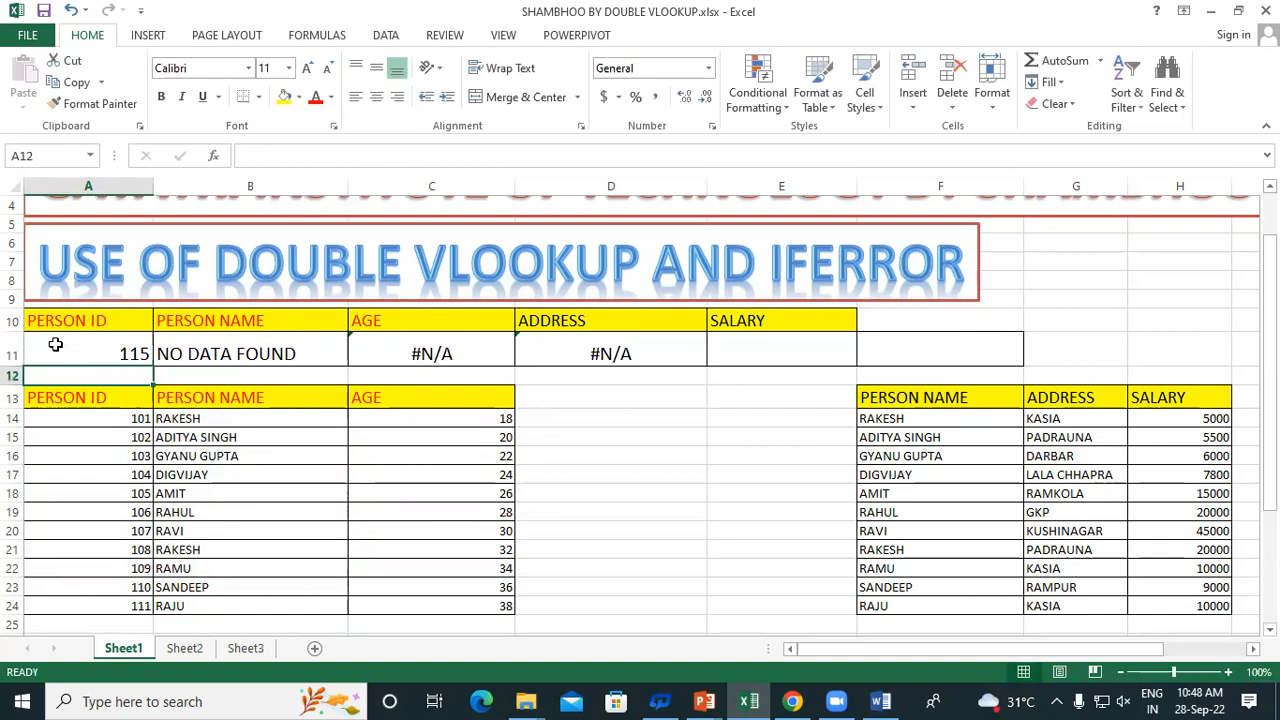
# Step: Wrap the VLOOKUP formula in the AGE cell C11 in an IFERROR function
pyautogui.click(233, 355)
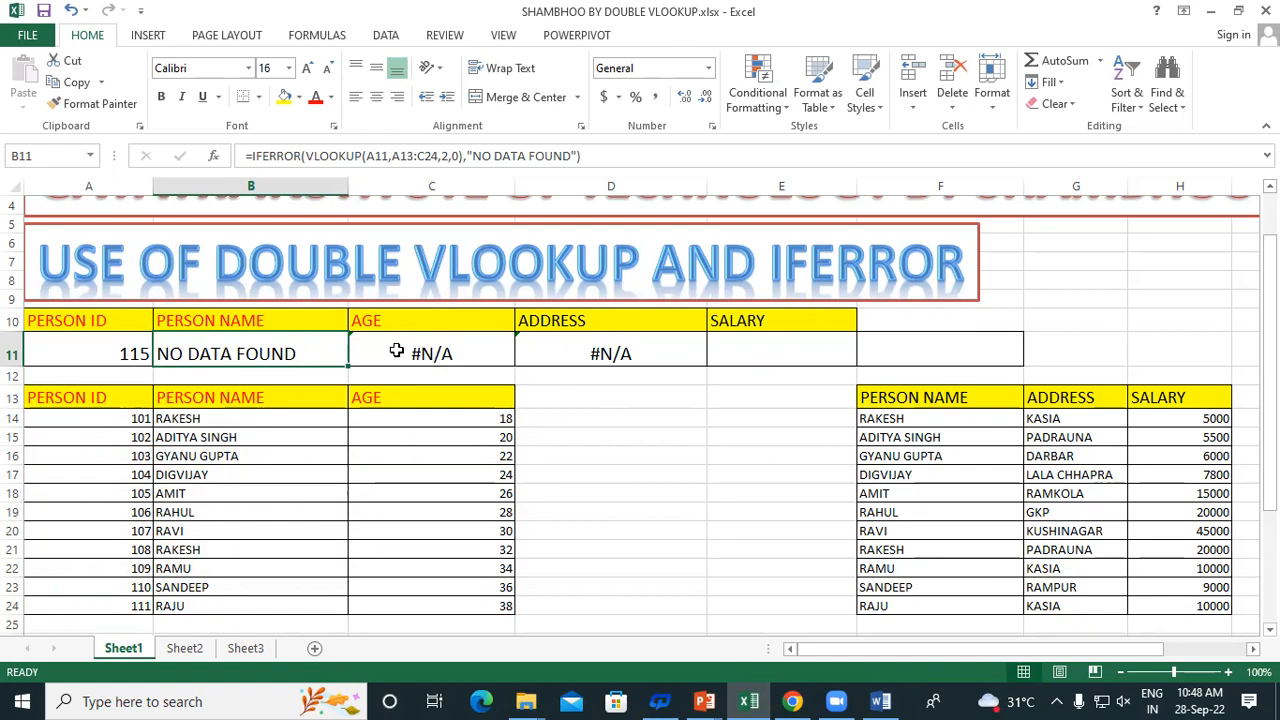
pyautogui.doubleClick(396, 353)
pyautogui.click(362, 356)
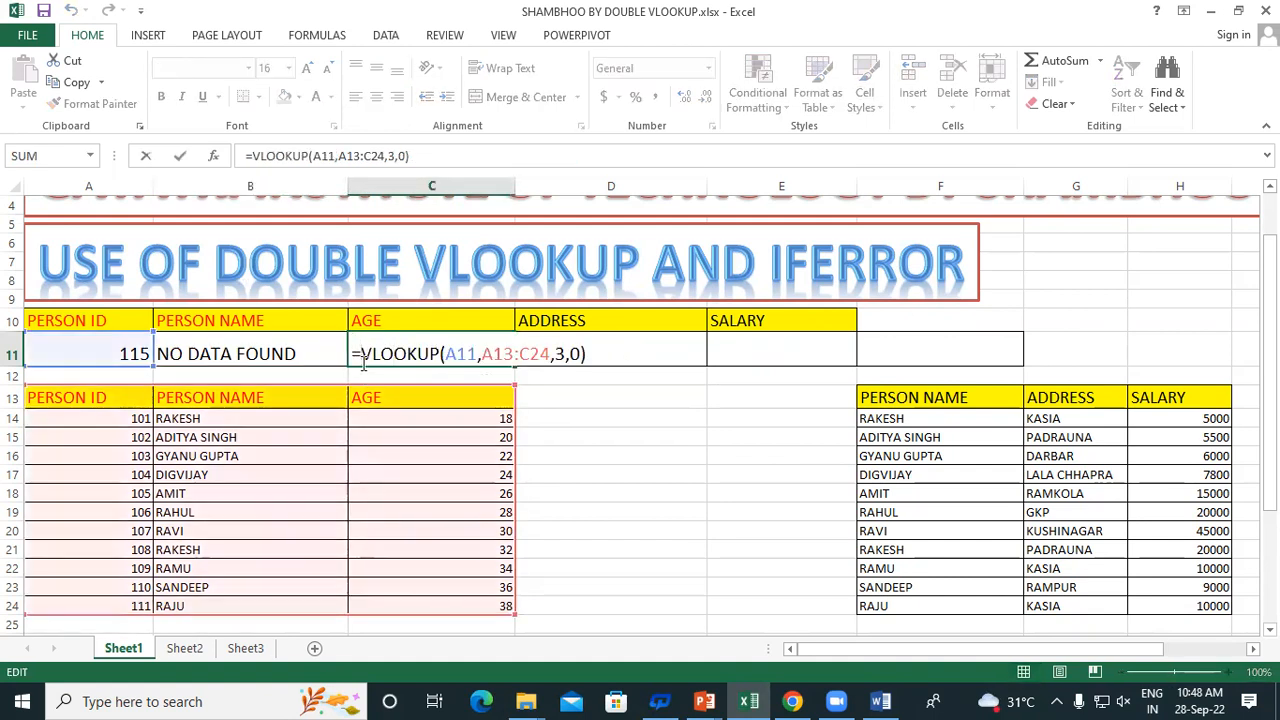
pyautogui.write('IF')
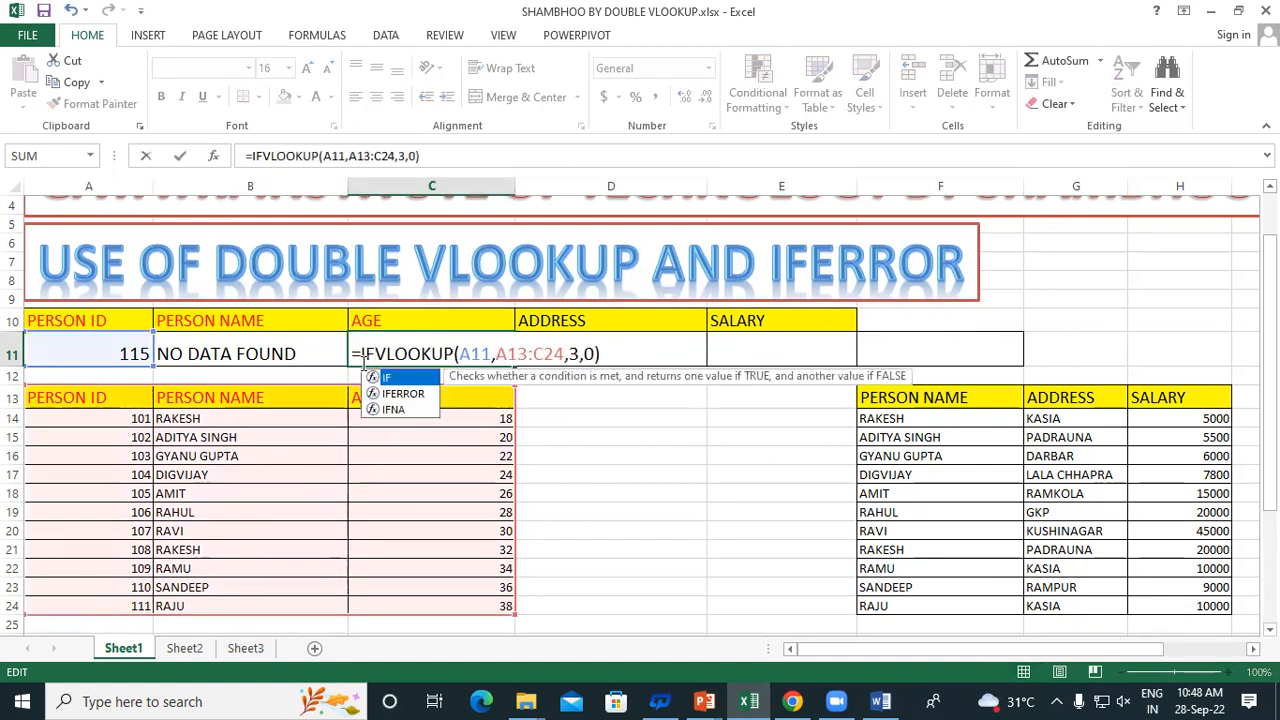
pyautogui.click(405, 393)
pyautogui.doubleClick(405, 393)
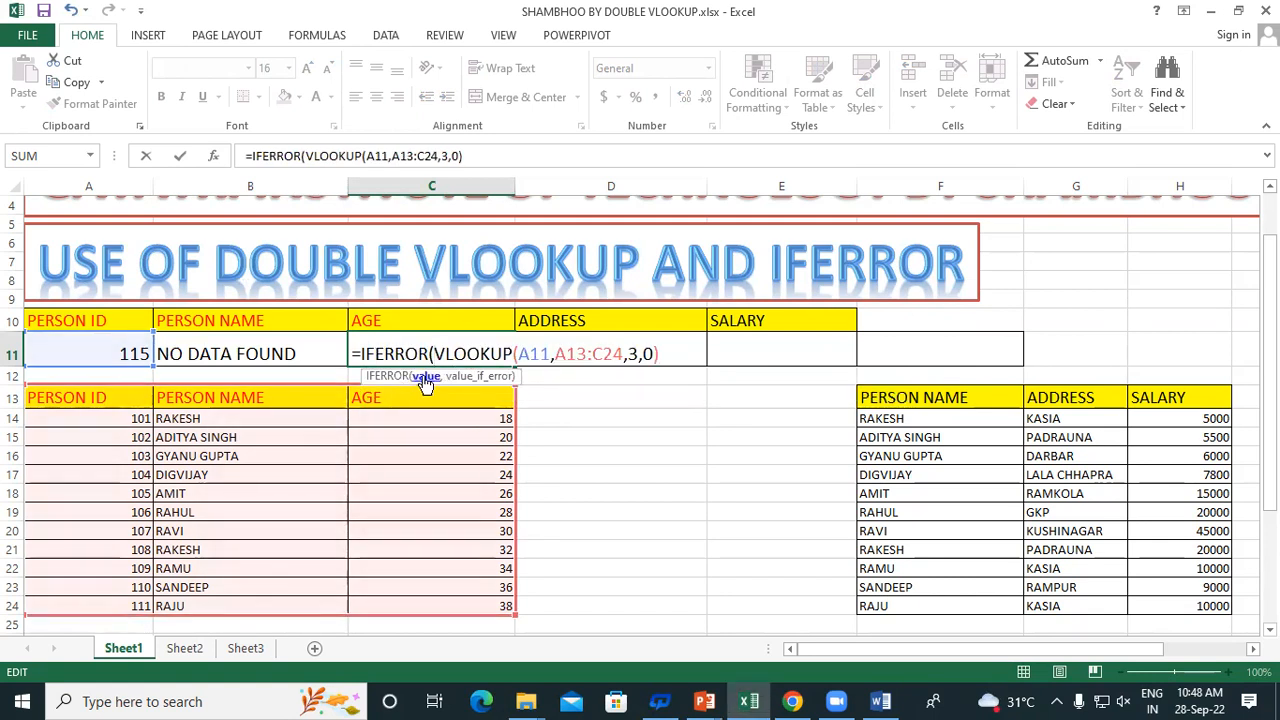
# Step: Add "NO RECORD" as the value_if_error argument of IFERROR in C11 and commit the formula
pyautogui.click(682, 349)
pyautogui.write(',')
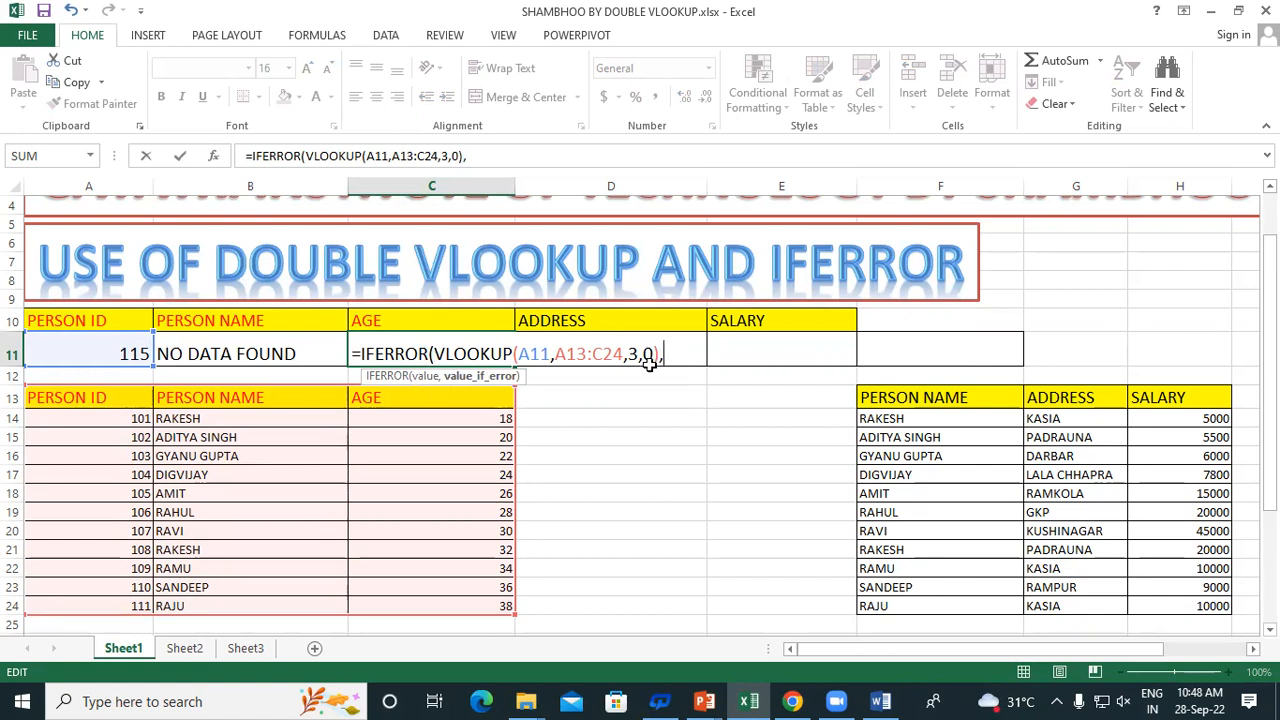
pyautogui.write('"')
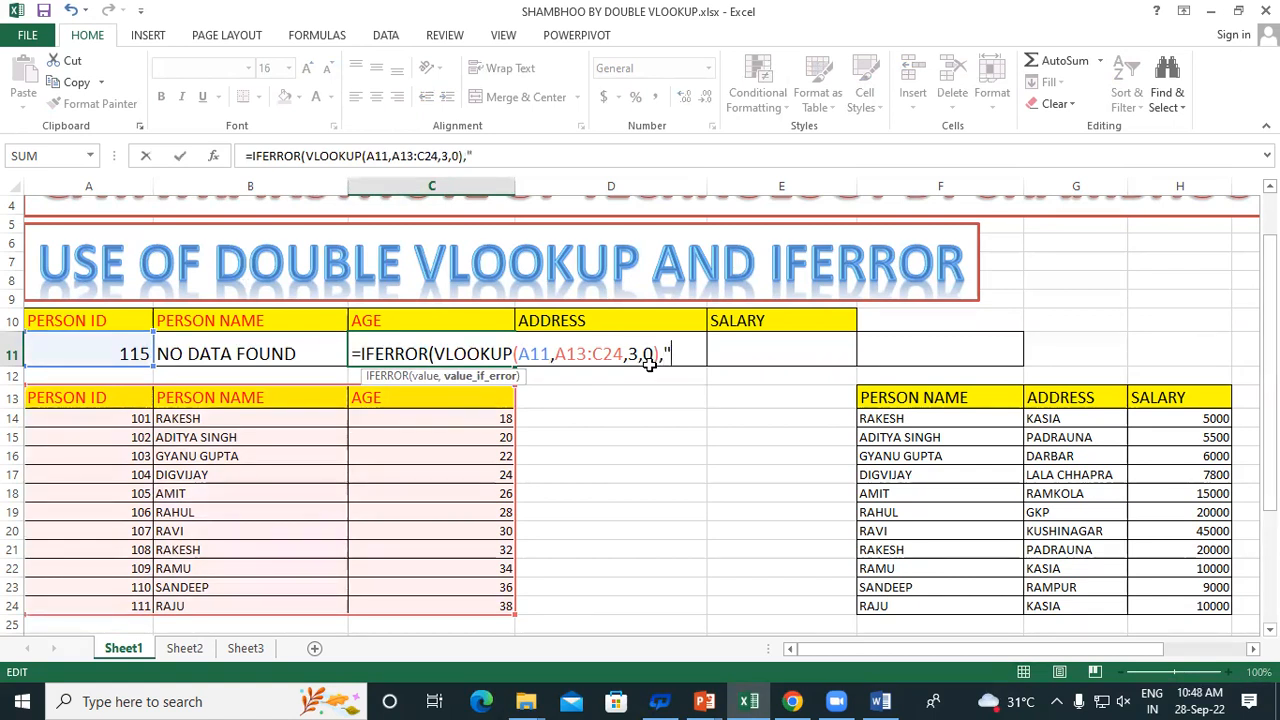
pyautogui.write('NO RECORD')
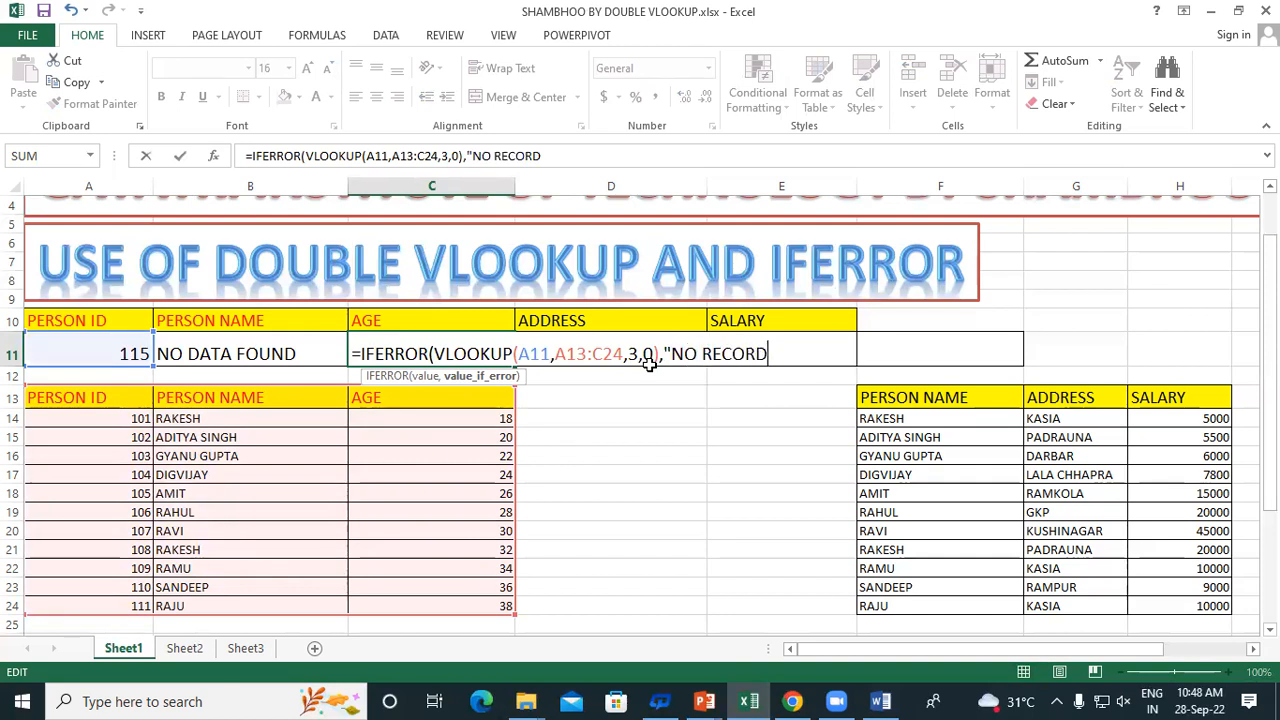
pyautogui.write('"')
pyautogui.write(')')
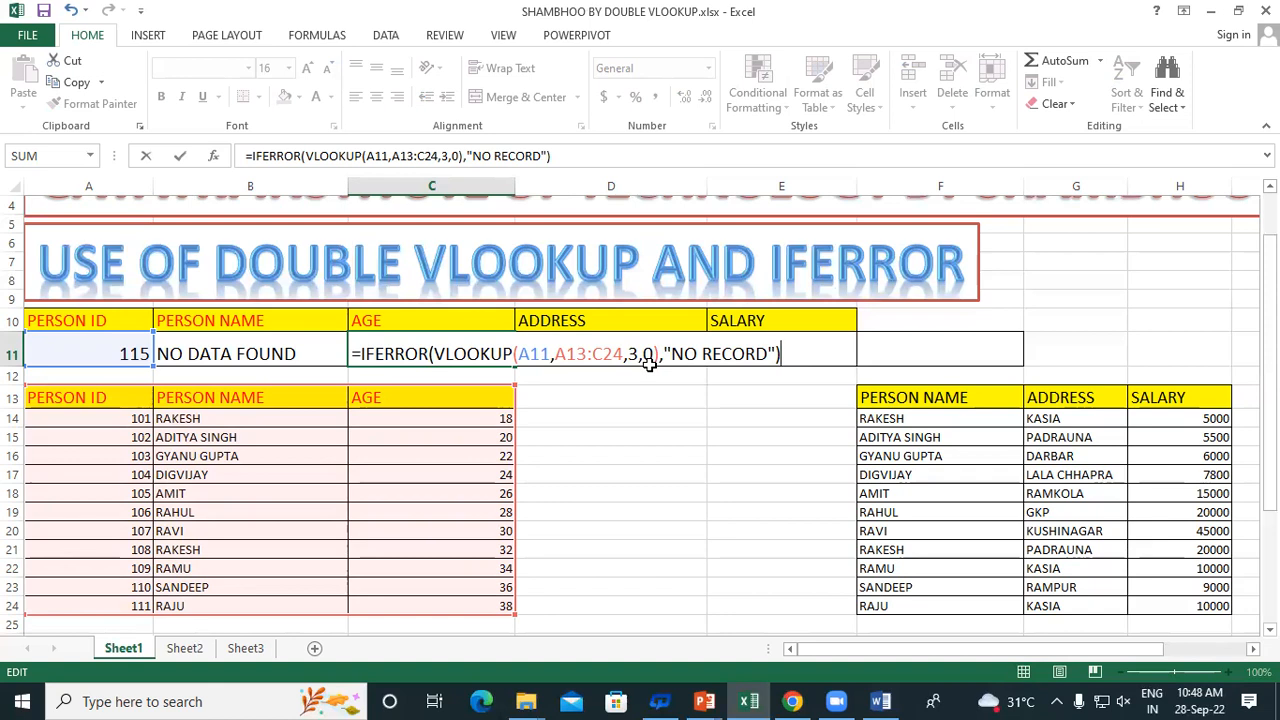
pyautogui.press('Return')
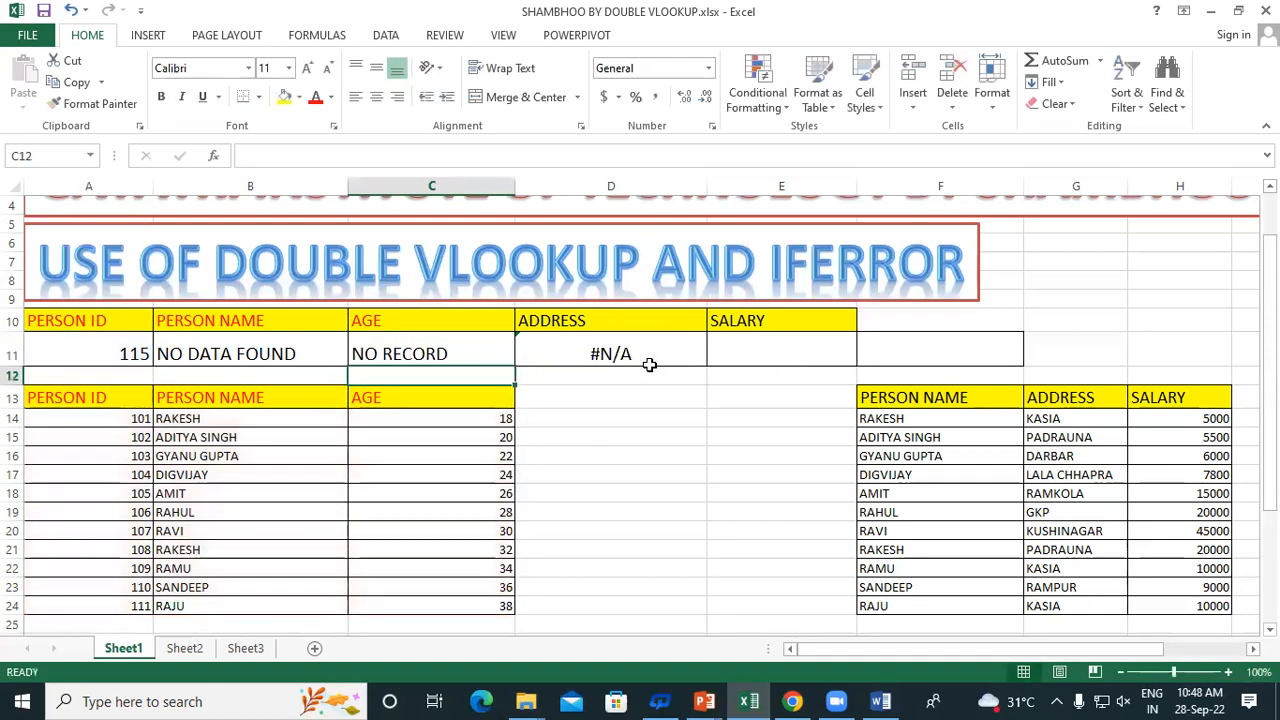
# Step: Wrap the double VLOOKUP formula in the ADDRESS cell D11 in IFERROR with "NO RECORD" as the value_if_error argument
pyautogui.doubleClick(574, 352)
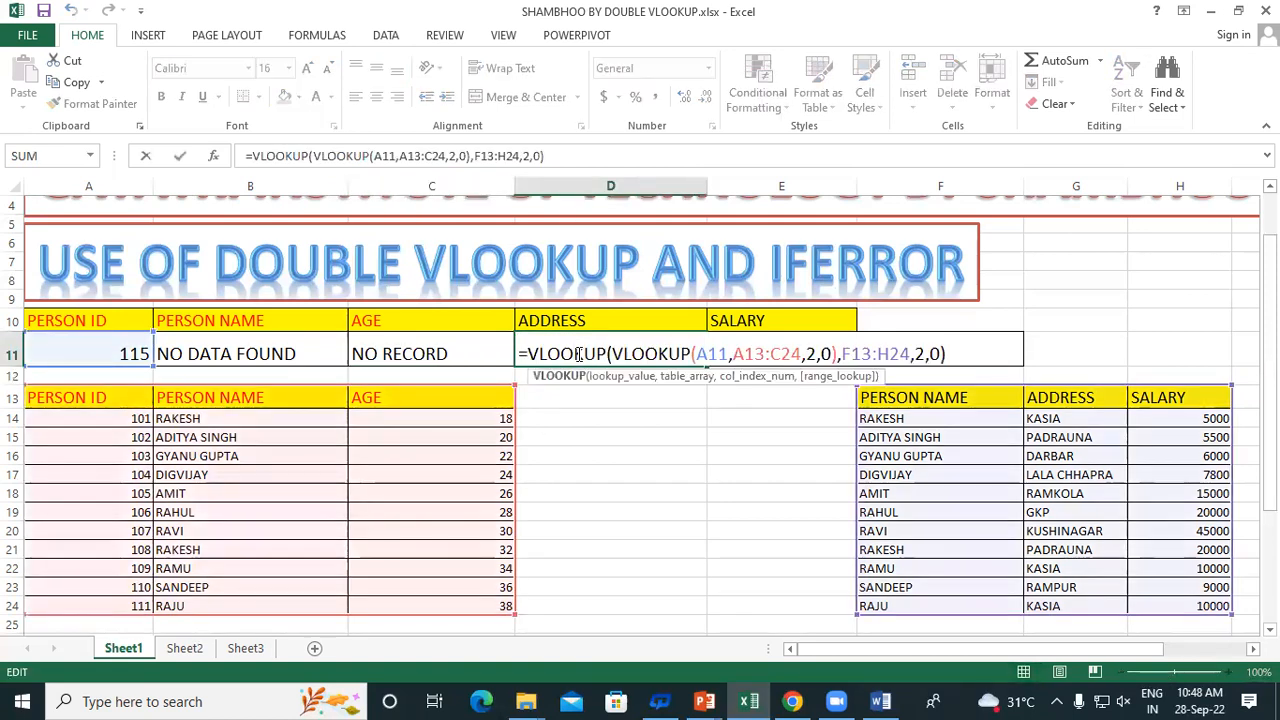
pyautogui.click(529, 354)
pyautogui.write('IF')
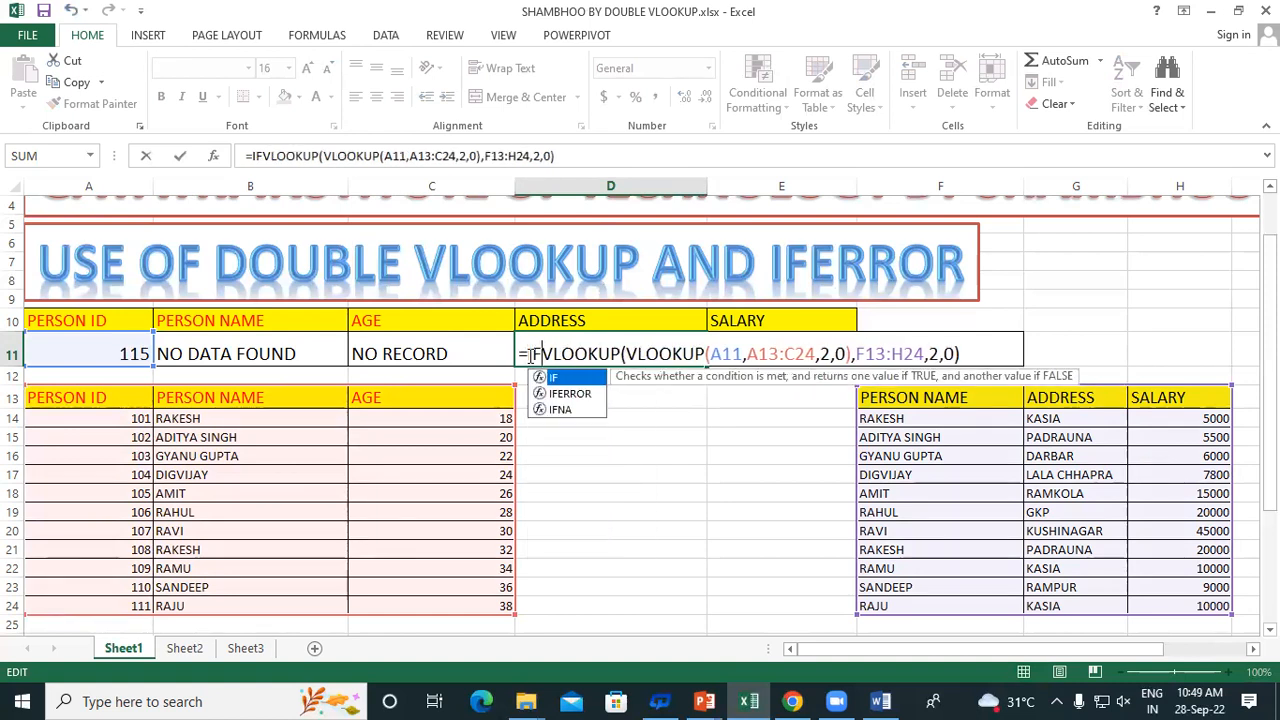
pyautogui.doubleClick(570, 394)
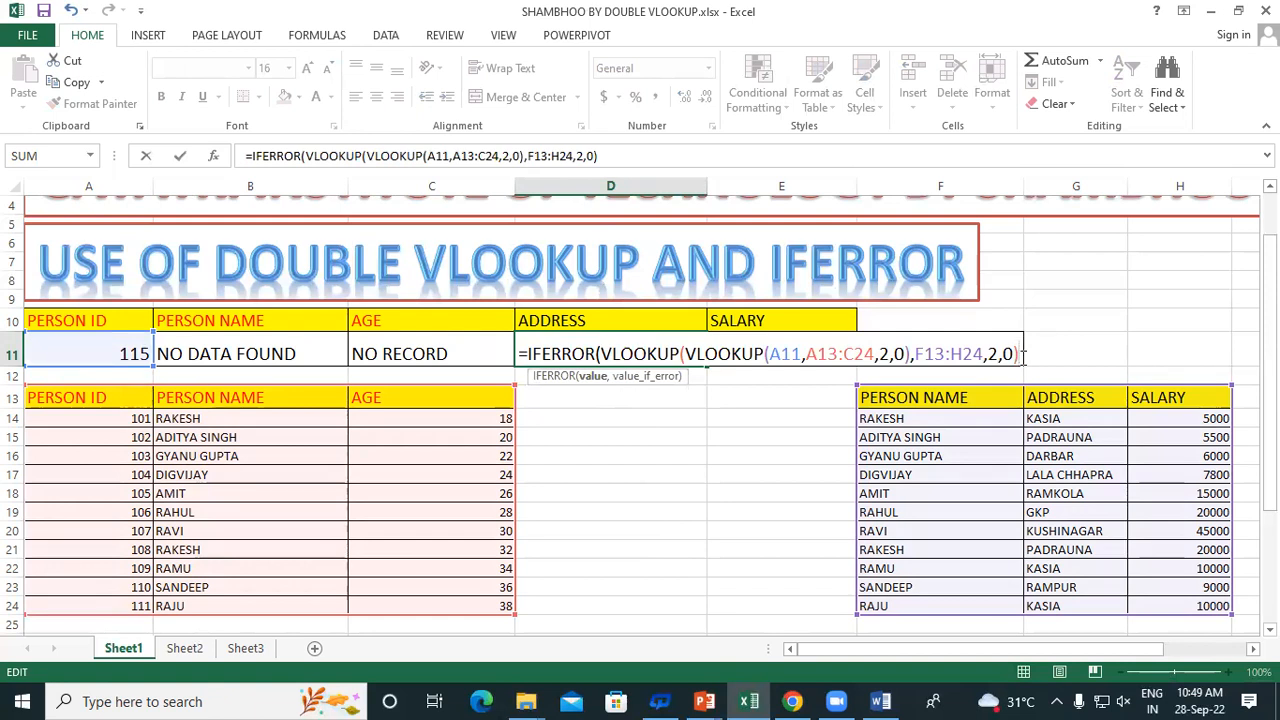
pyautogui.write(',')
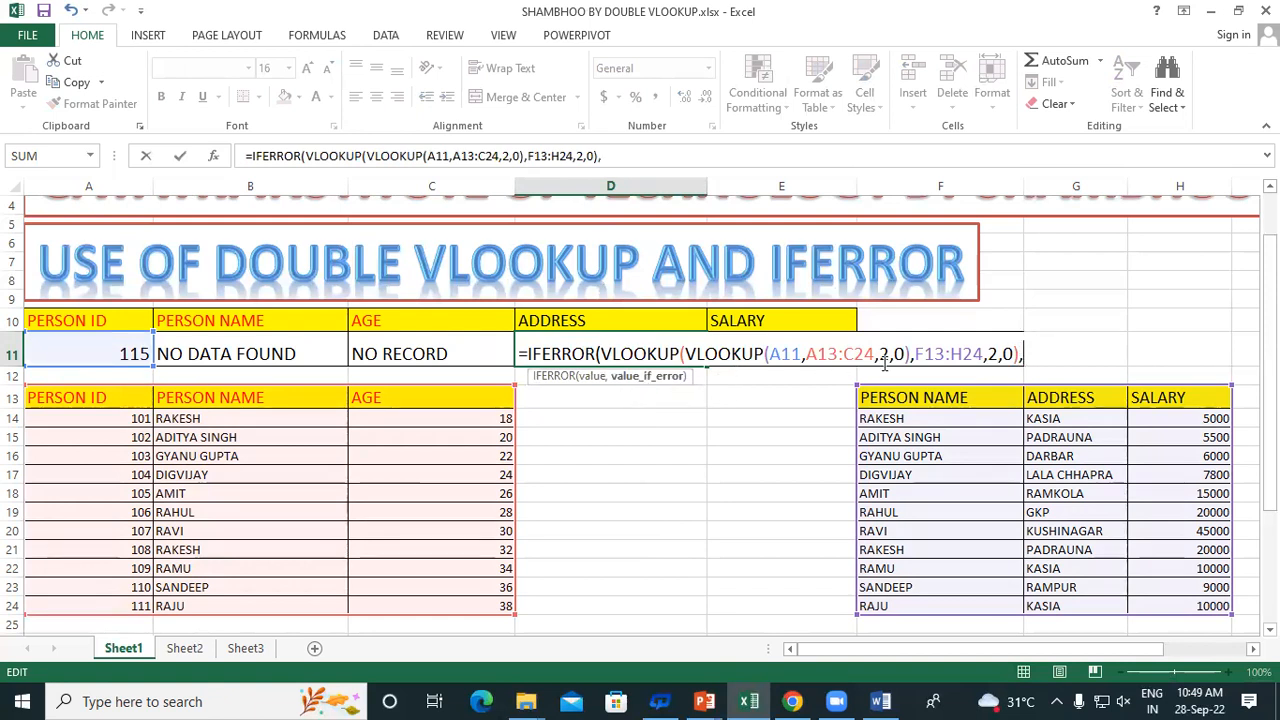
pyautogui.write('"')
pyautogui.write('NO RECORD')
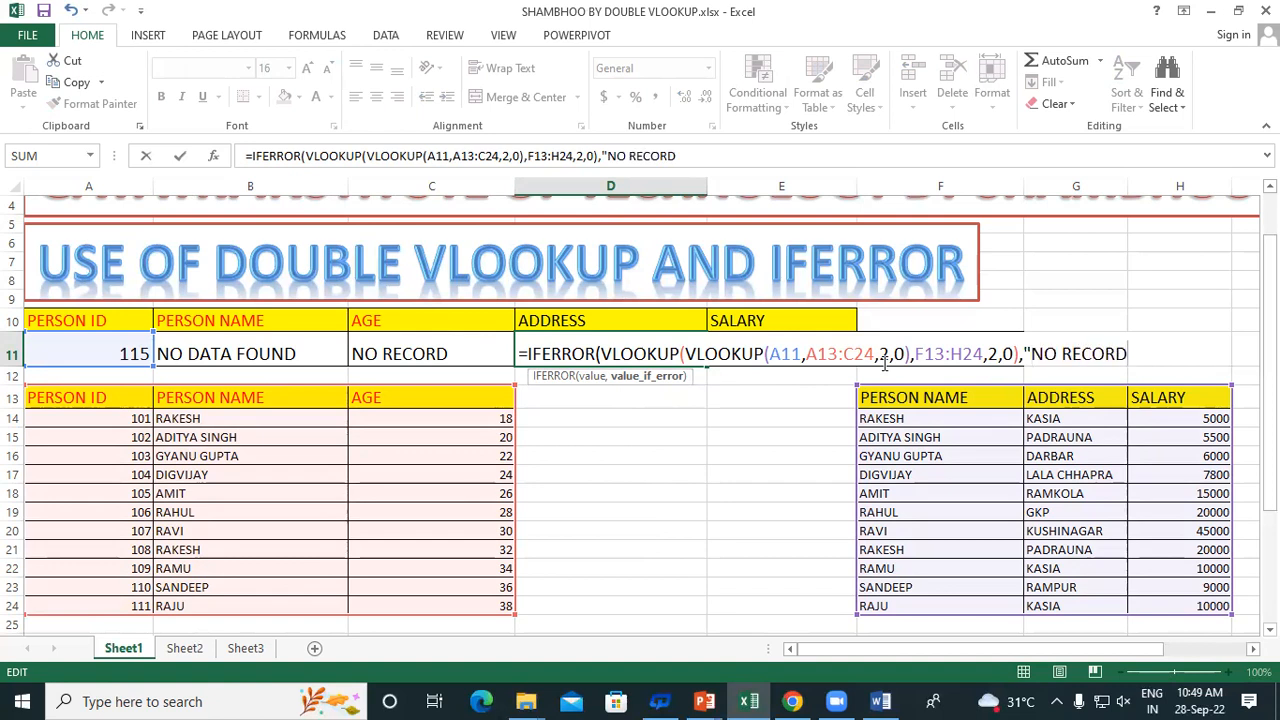
pyautogui.write('")')
pyautogui.press('Return')
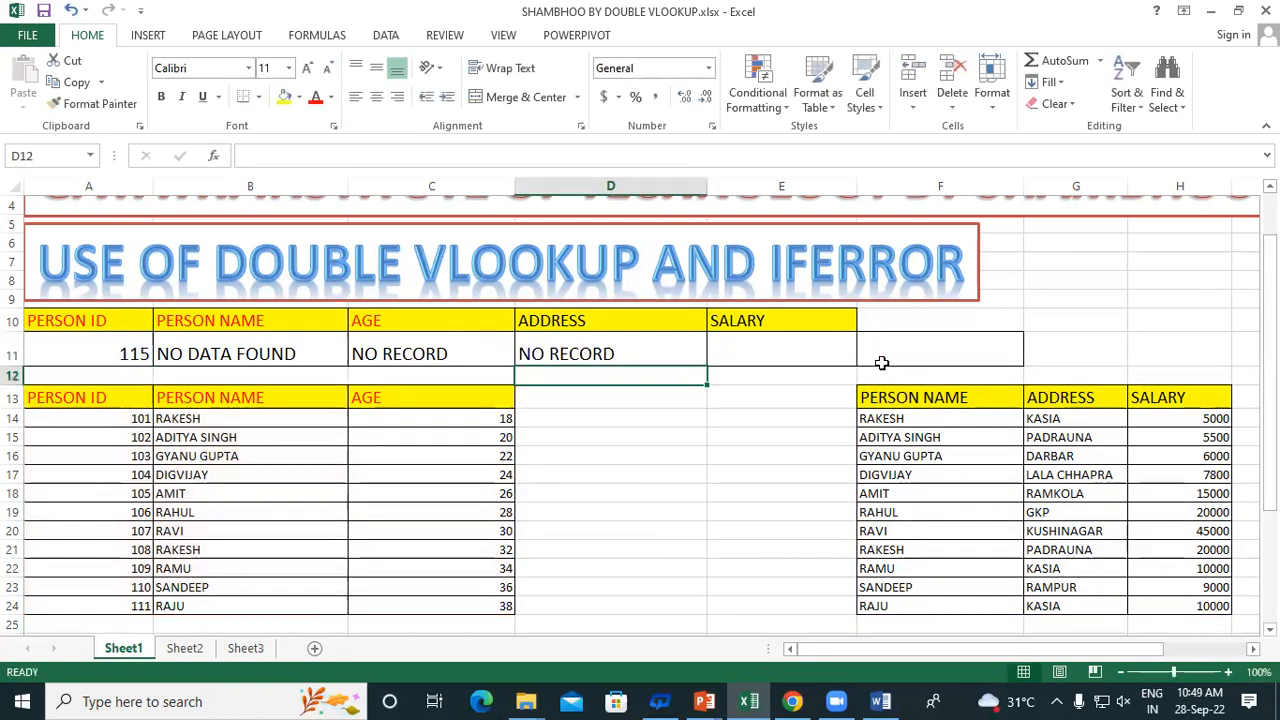
# Step: Test the lookup row with person ID 110 and the unlisted ID 120 in A11, and review the IFERROR formula in B11
pyautogui.click(66, 344)
pyautogui.write('110')
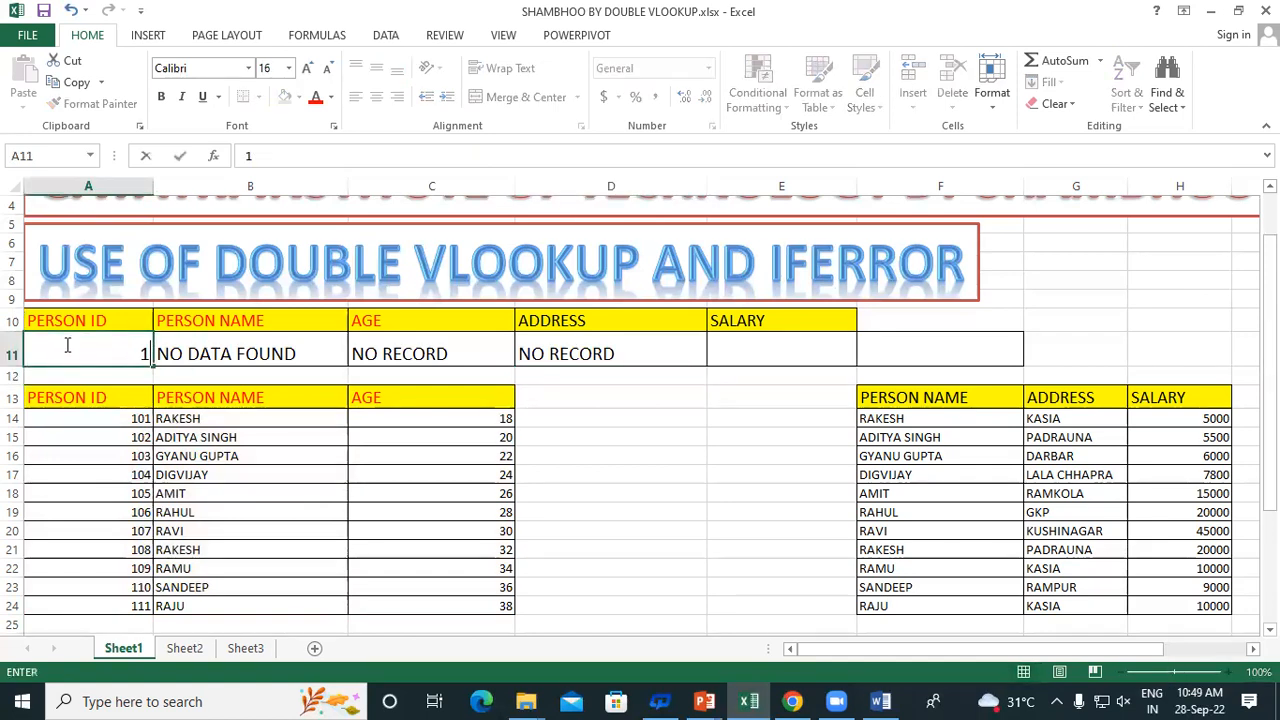
pyautogui.press('Return')
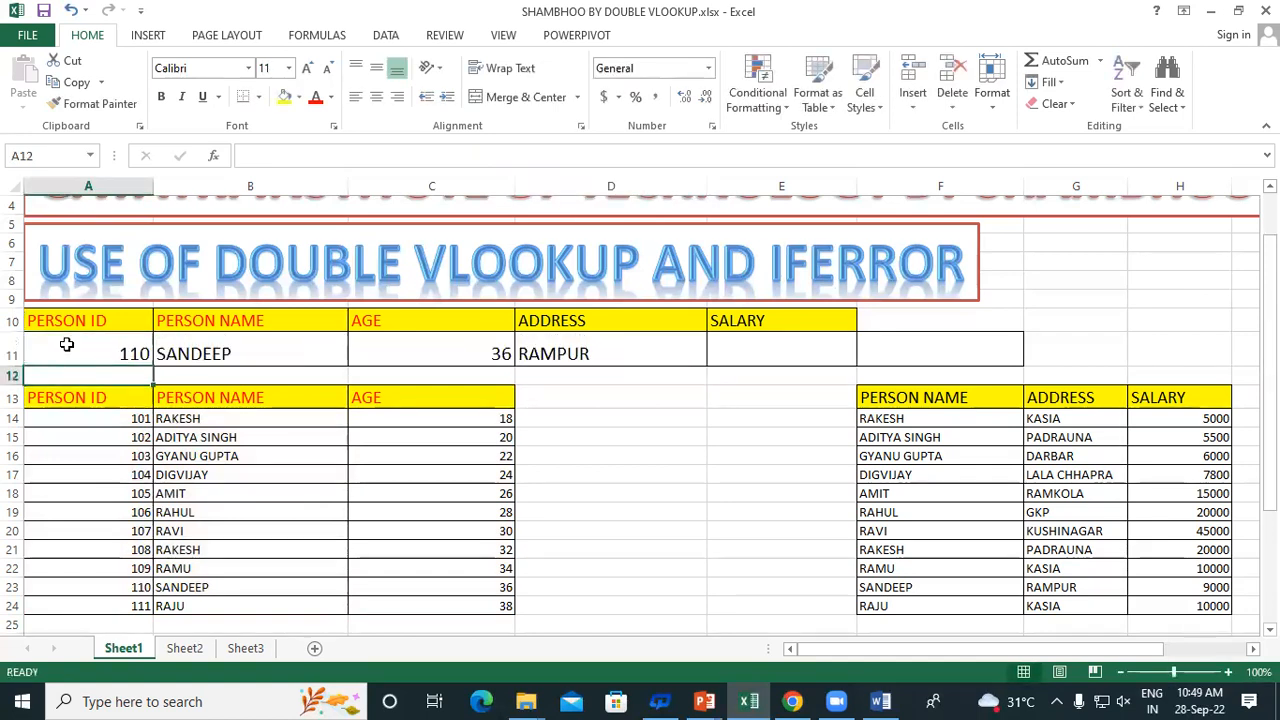
pyautogui.click(66, 344)
pyautogui.write('120')
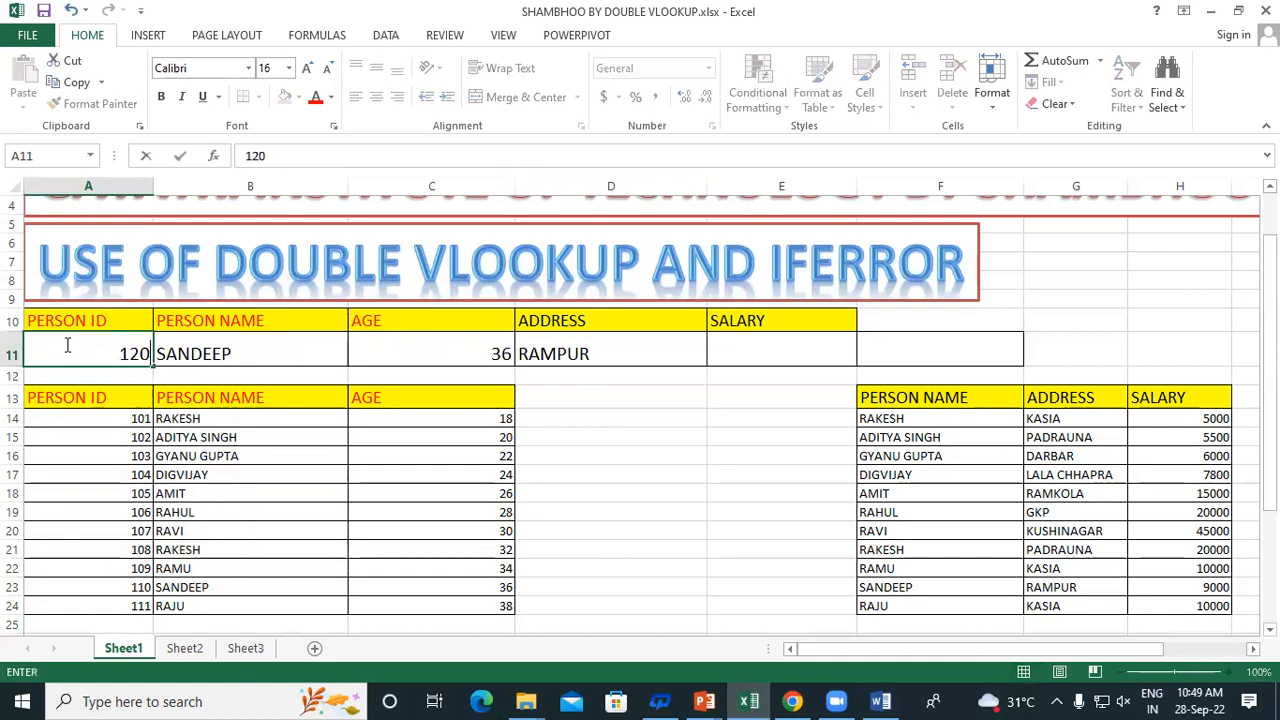
pyautogui.press('Return')
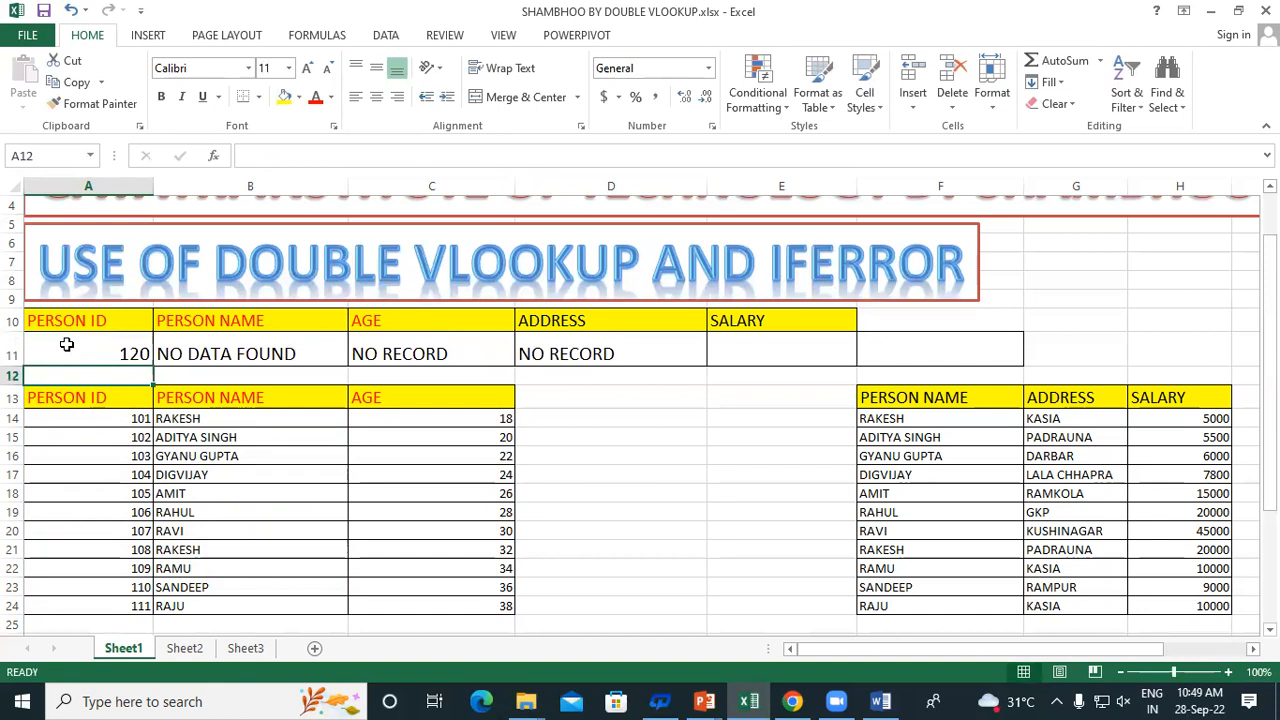
pyautogui.doubleClick(212, 352)
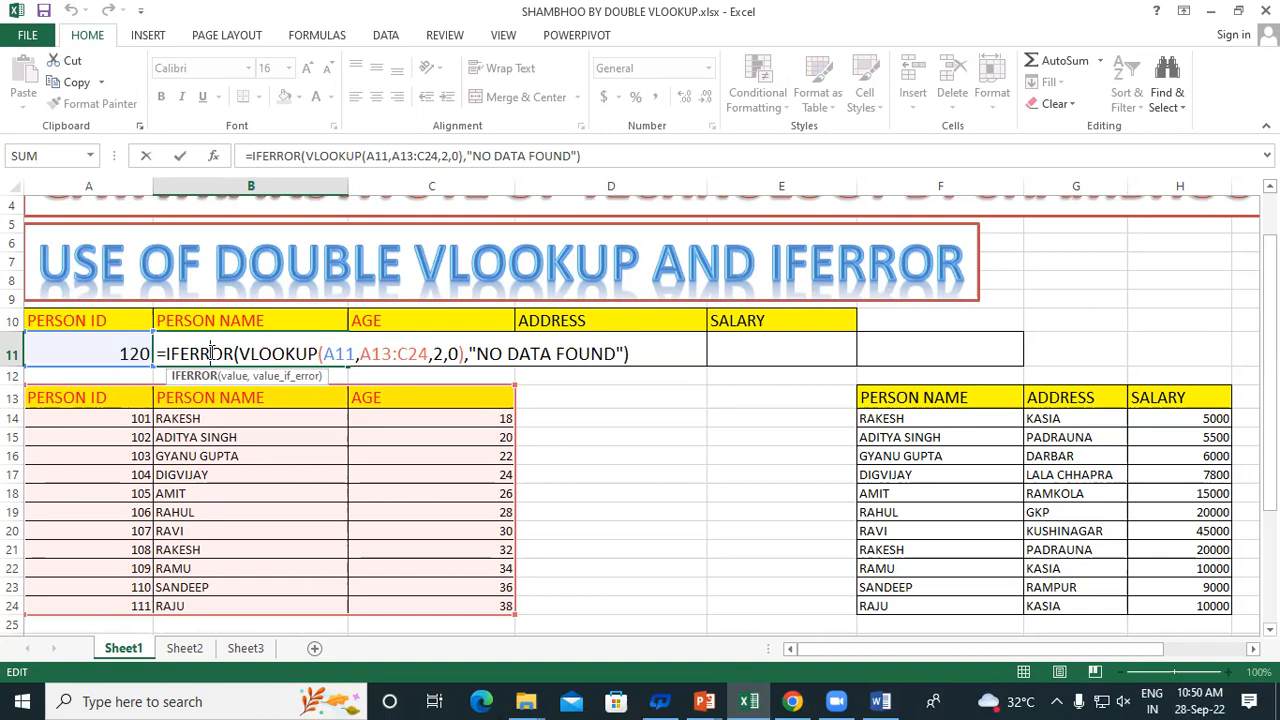
pyautogui.press('Return')
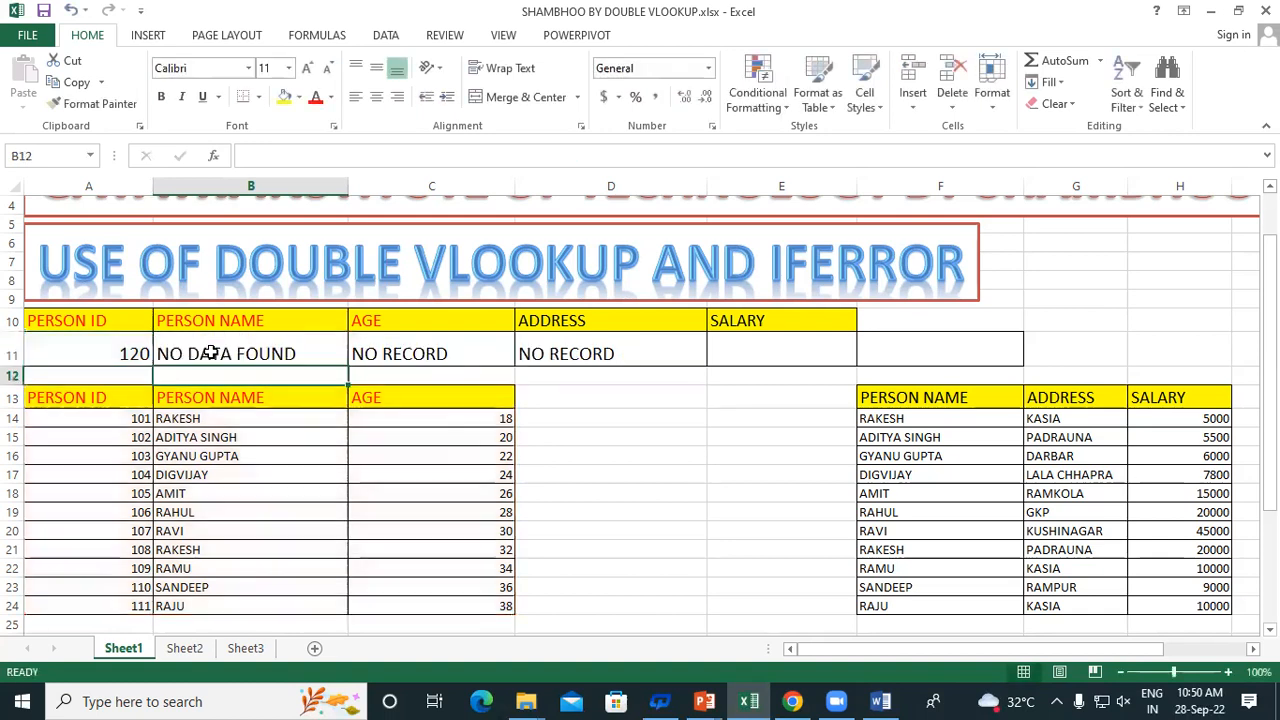